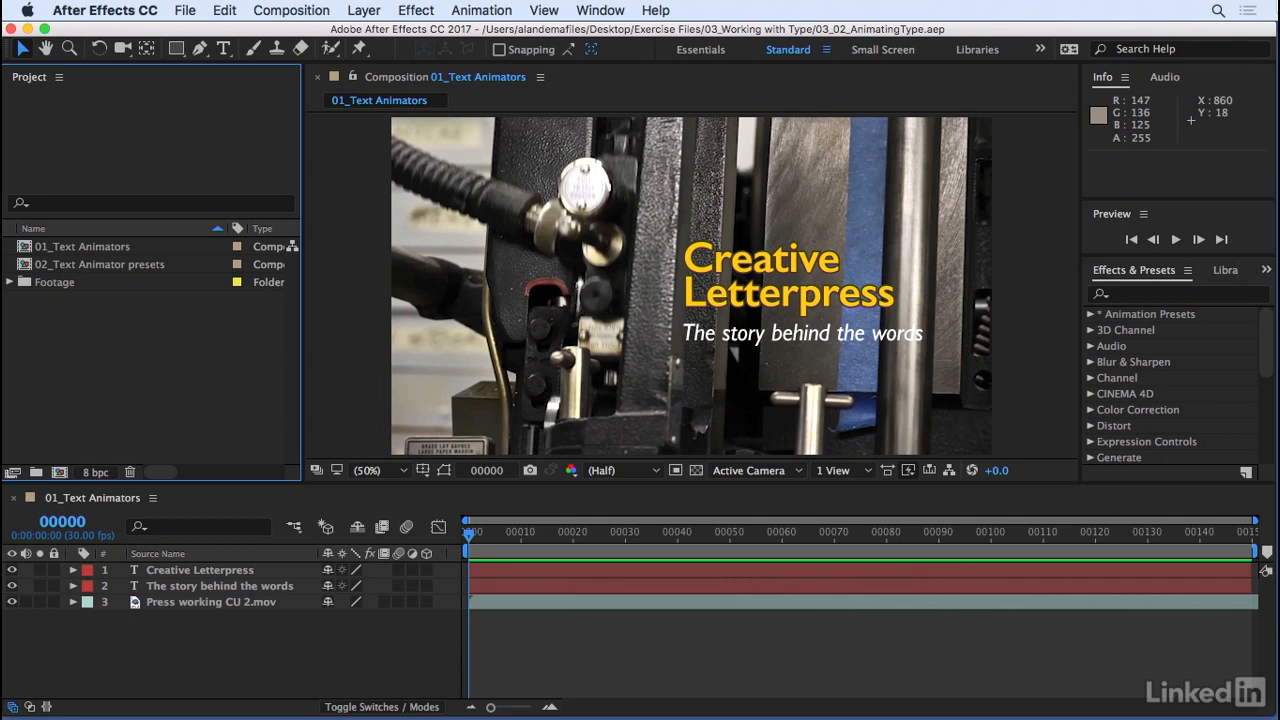
Preview the composition, then expand the Creative Letterpress layer's text properties and show the Modes column in the timeline
{"action": "key", "text": "space"}
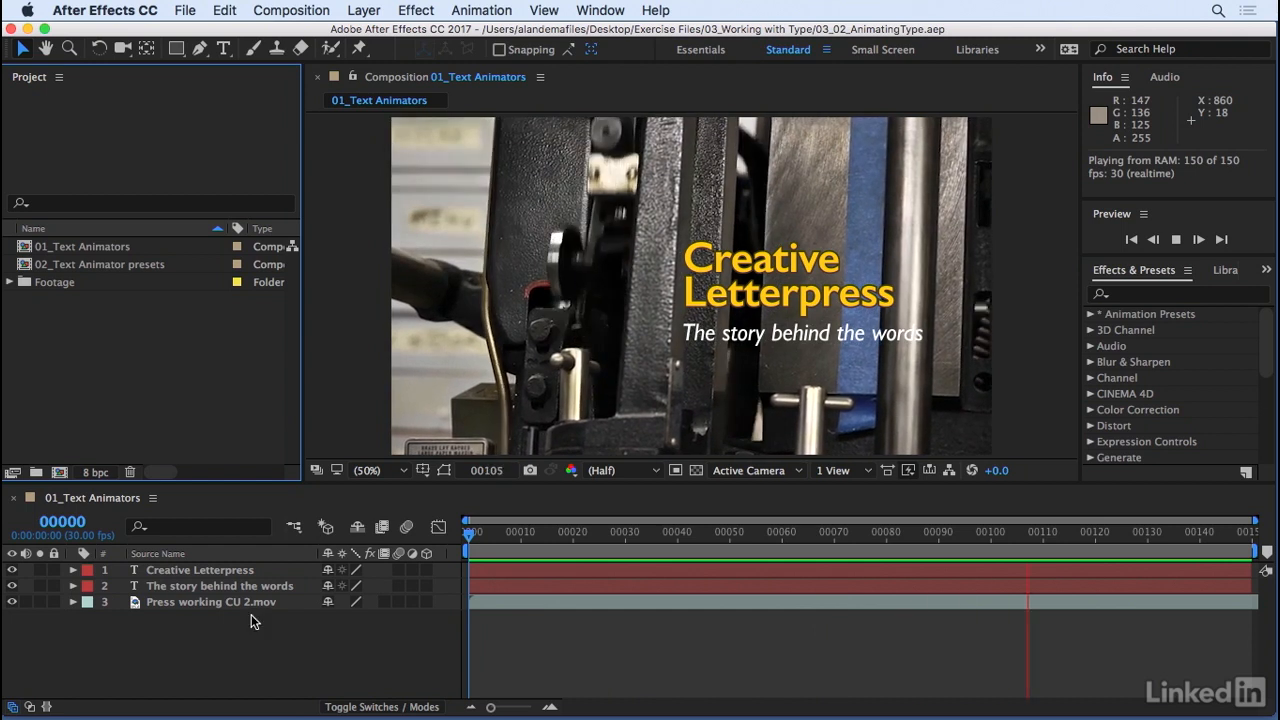
{"action": "left_click", "coordinate": [152, 571]}
{"action": "left_click", "coordinate": [73, 570]}
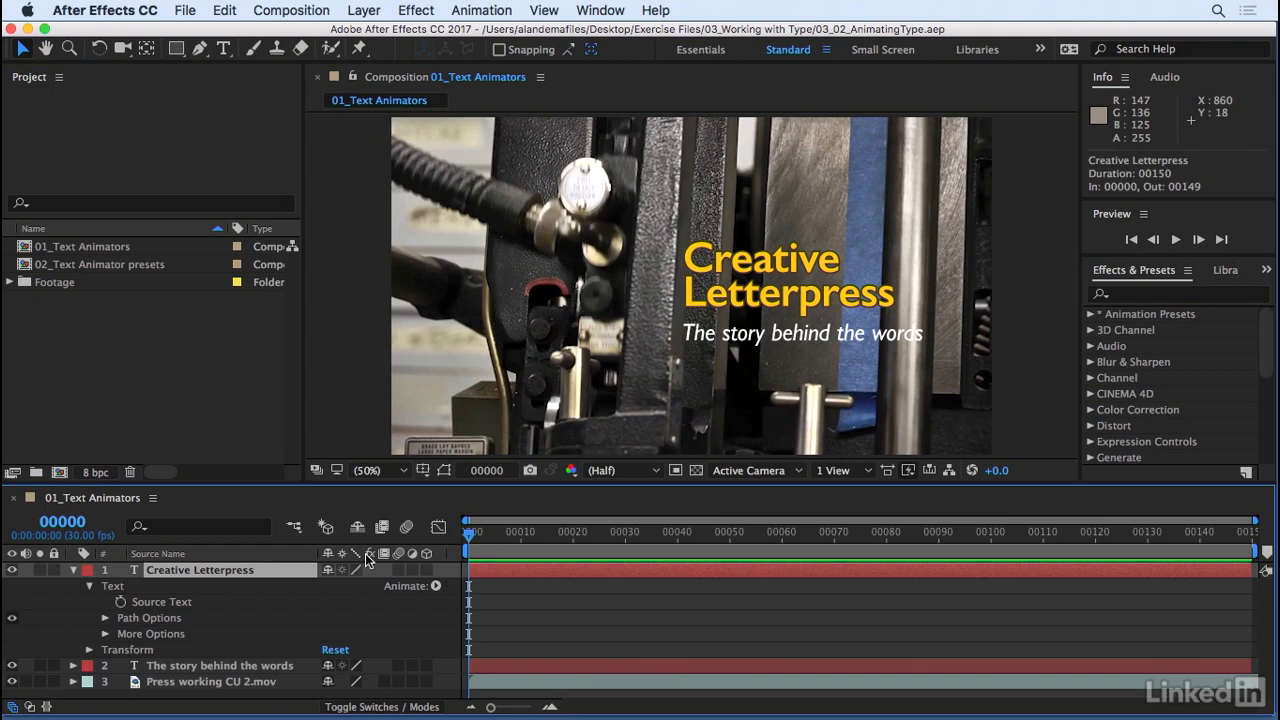
{"action": "left_click", "coordinate": [152, 497]}
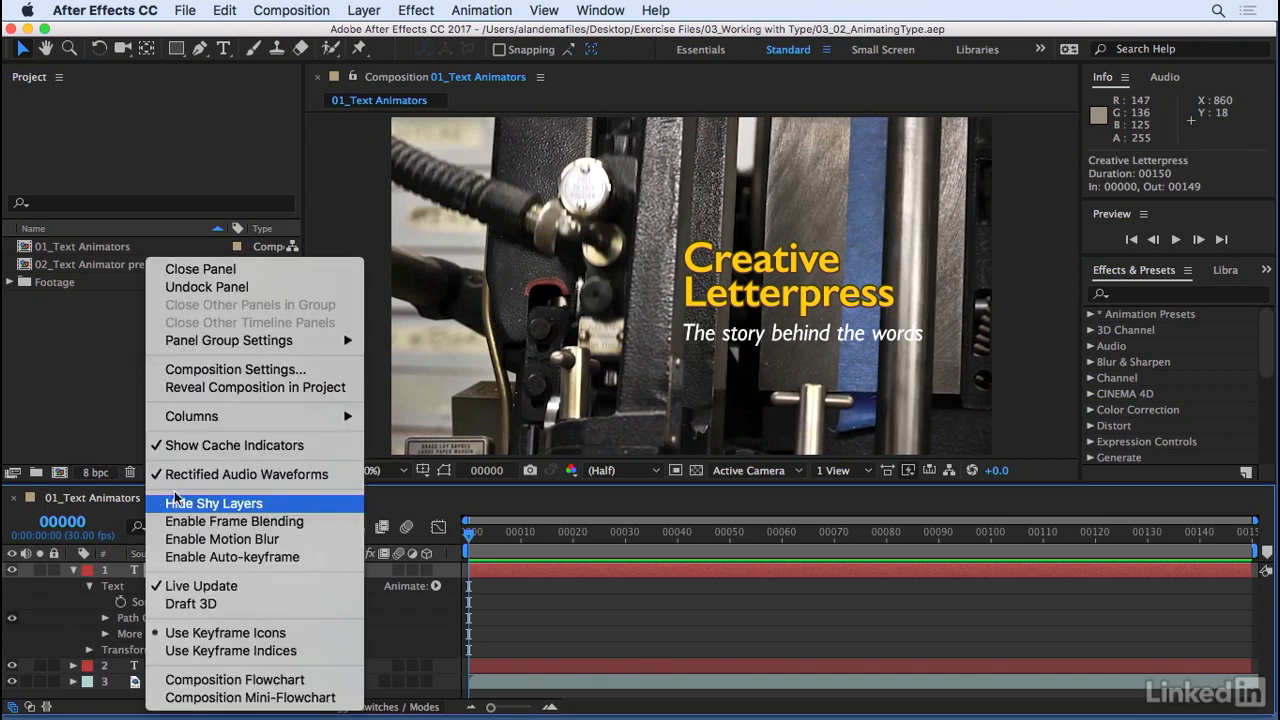
{"action": "mouse_move", "coordinate": [262, 420]}
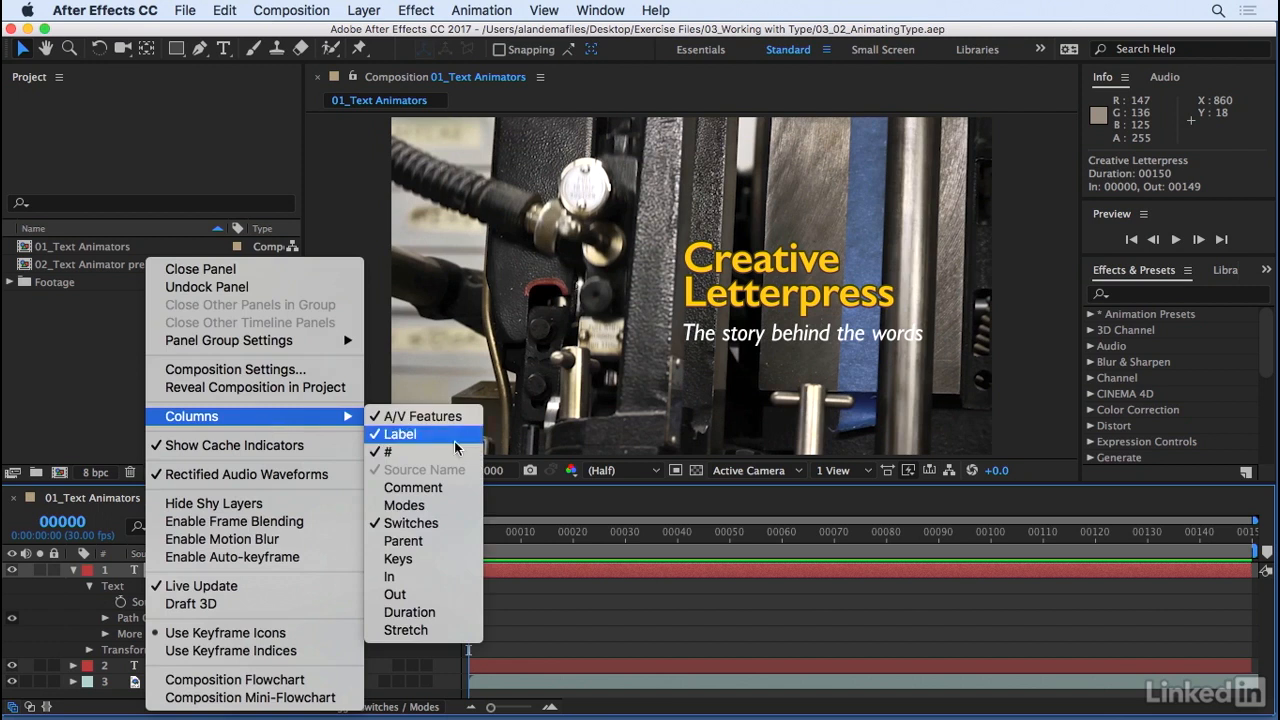
{"action": "left_click", "coordinate": [410, 506]}
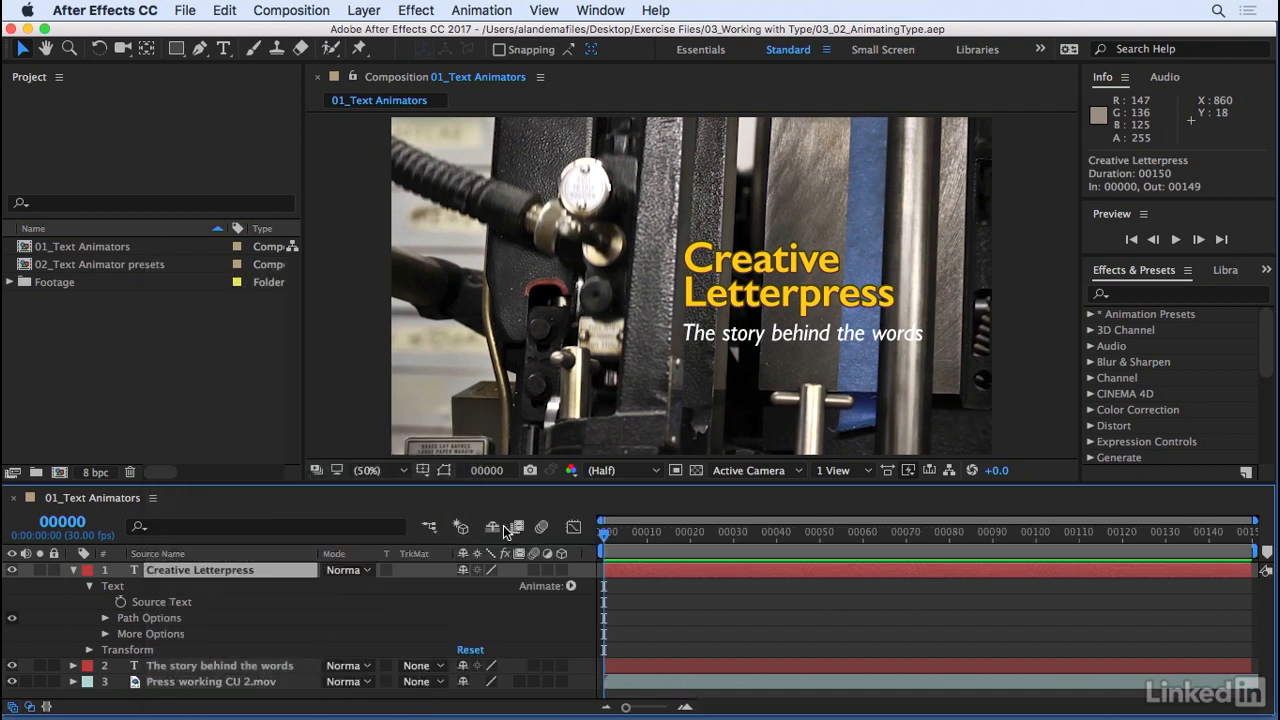
Add a Position text animator to the Creative Letterpress layer and rename the animator "position"
{"action": "left_click", "coordinate": [571, 587]}
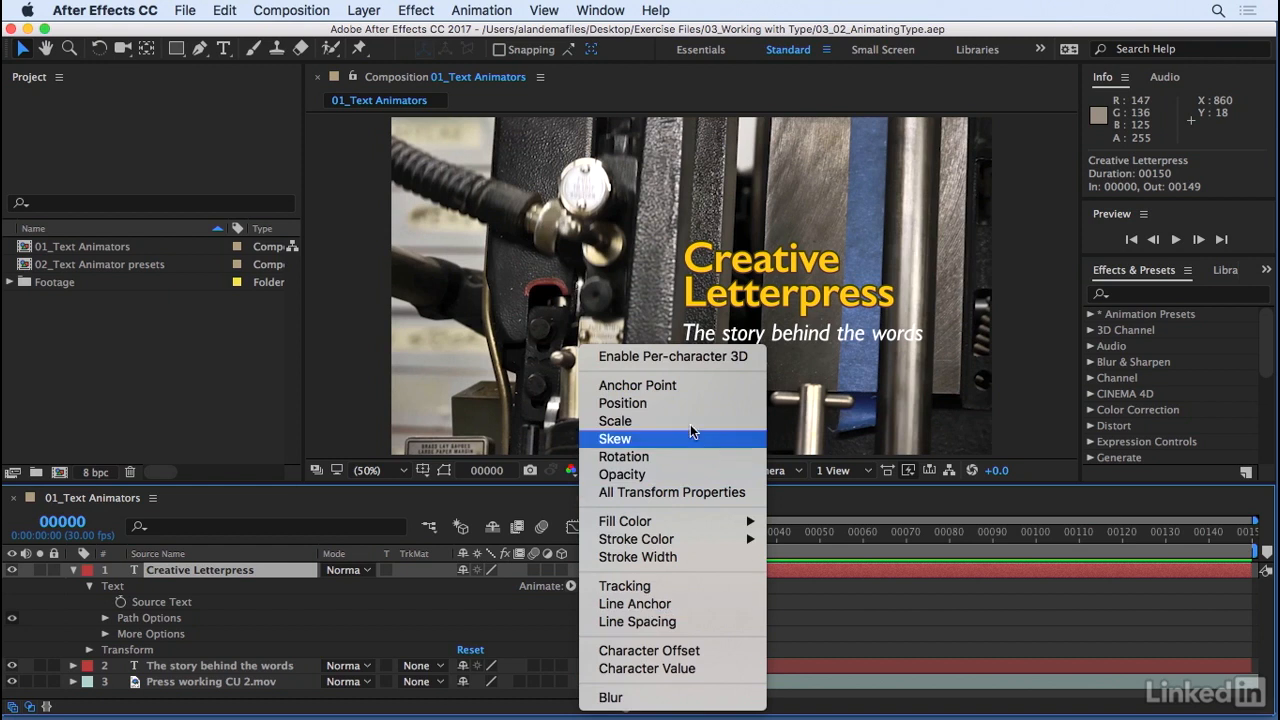
{"action": "left_click", "coordinate": [648, 404]}
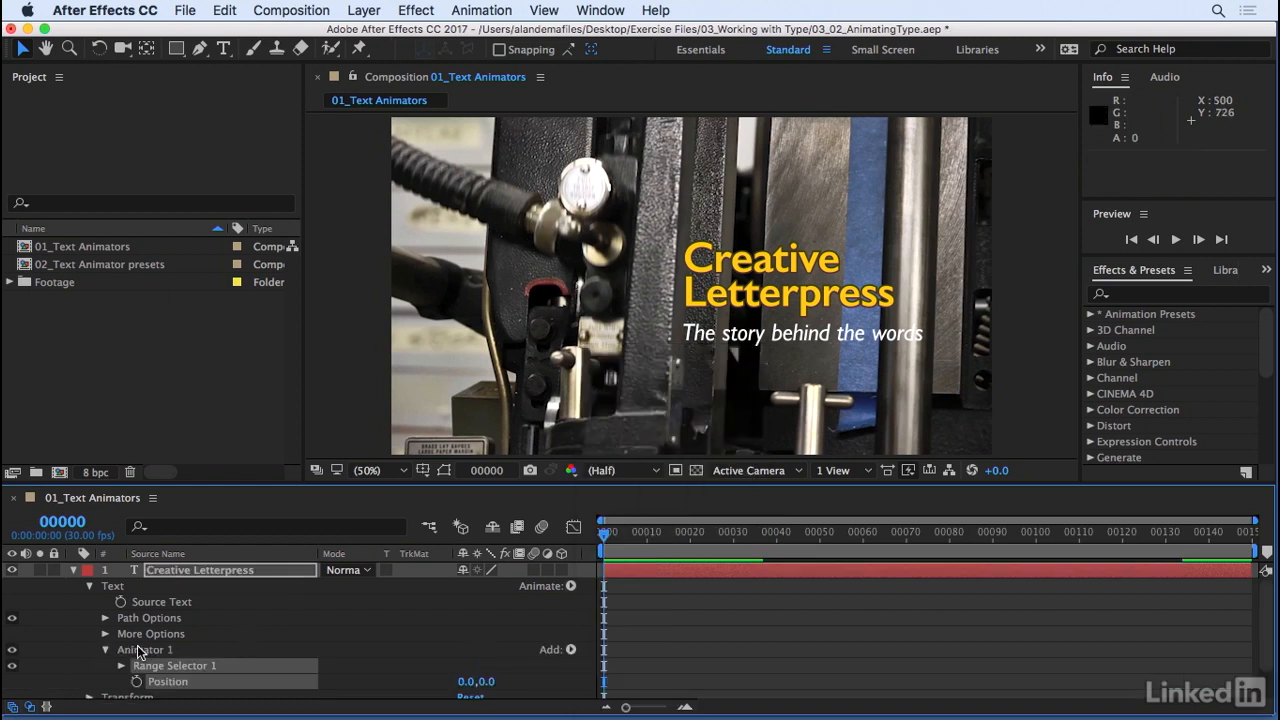
{"action": "left_click", "coordinate": [127, 650]}
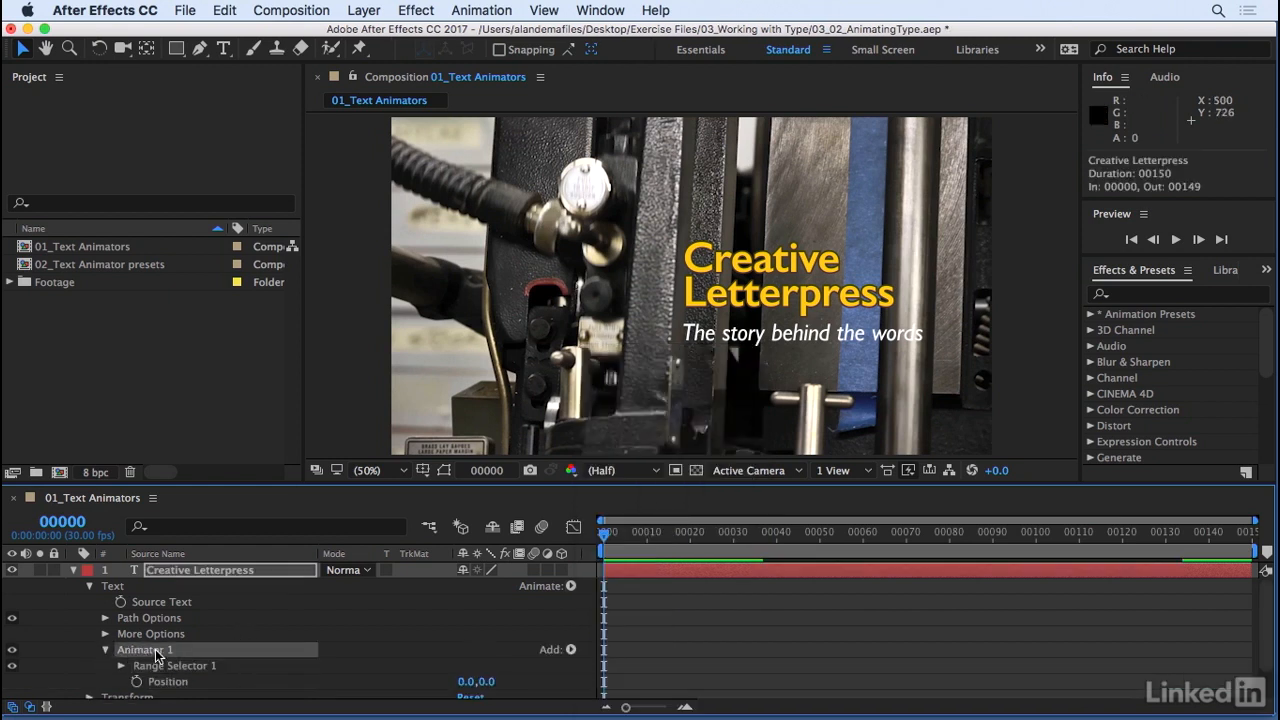
{"action": "key", "text": "Return"}
{"action": "type", "text": "position"}
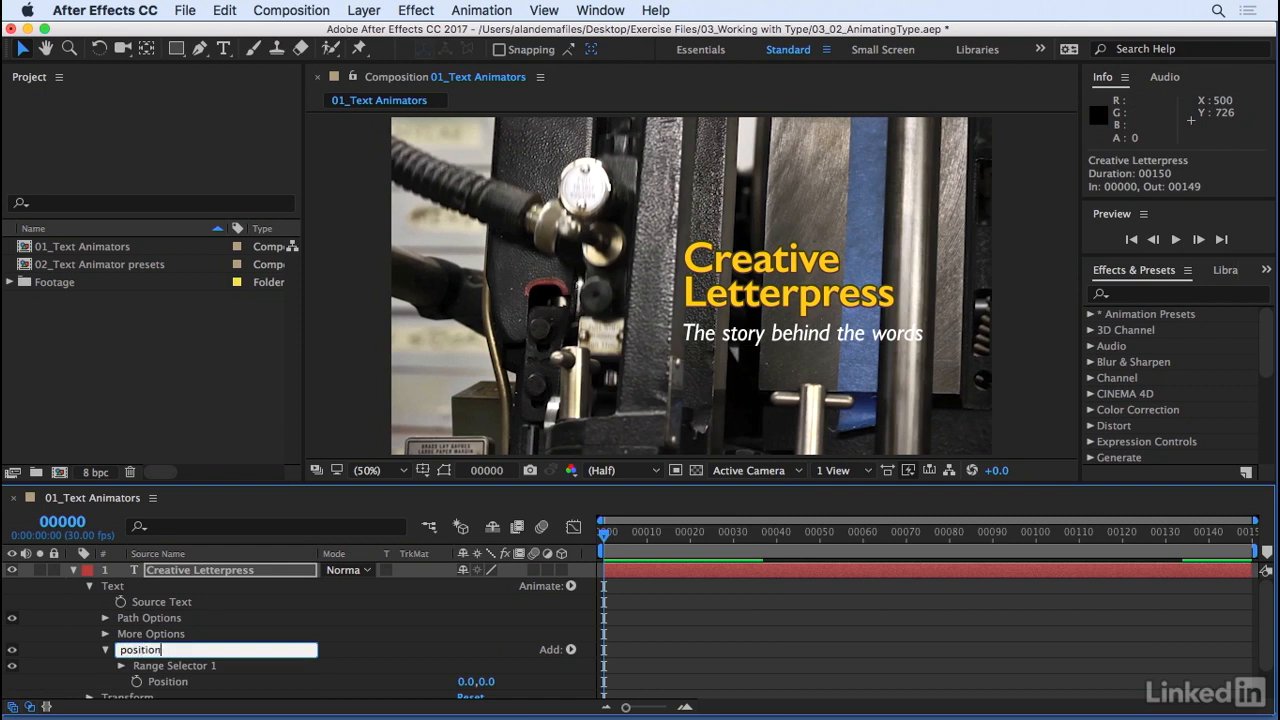
{"action": "key", "text": "Return"}
Set the position animator's Position to about 453.0, 0.0 and scrub the timeline from its start
{"action": "left_click", "coordinate": [155, 683]}
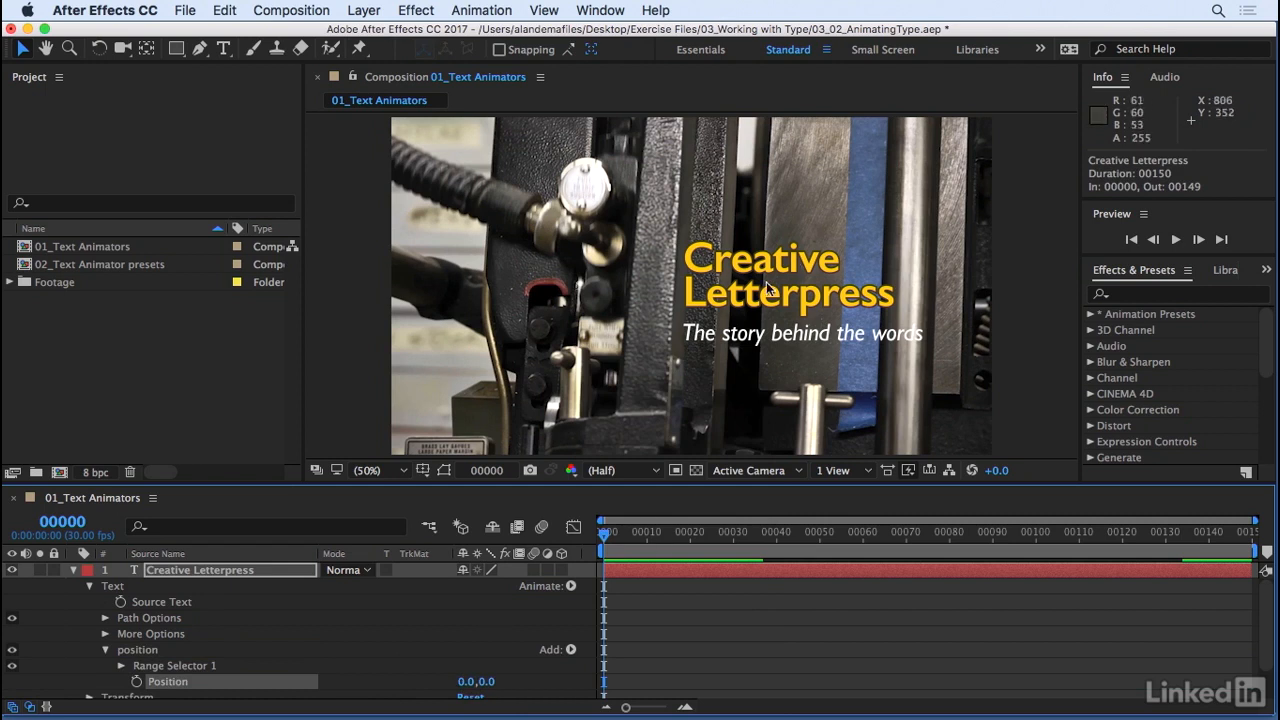
{"action": "left_click_drag", "start_coordinate": [463, 683], "coordinate": [794, 640]}
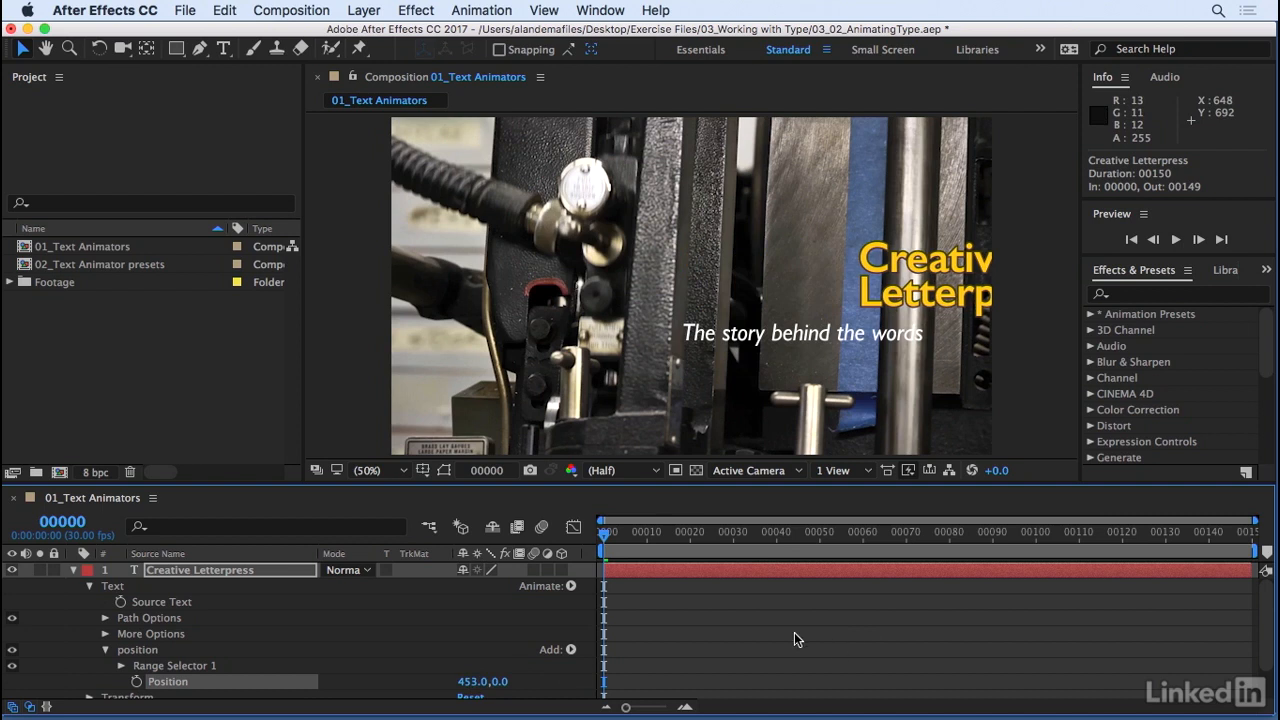
{"action": "left_click_drag", "start_coordinate": [623, 538], "coordinate": [557, 547]}
Expand the position animator's Range Selector 1 and set a Start keyframe of 0% at frame 0
{"action": "left_click", "coordinate": [147, 670]}
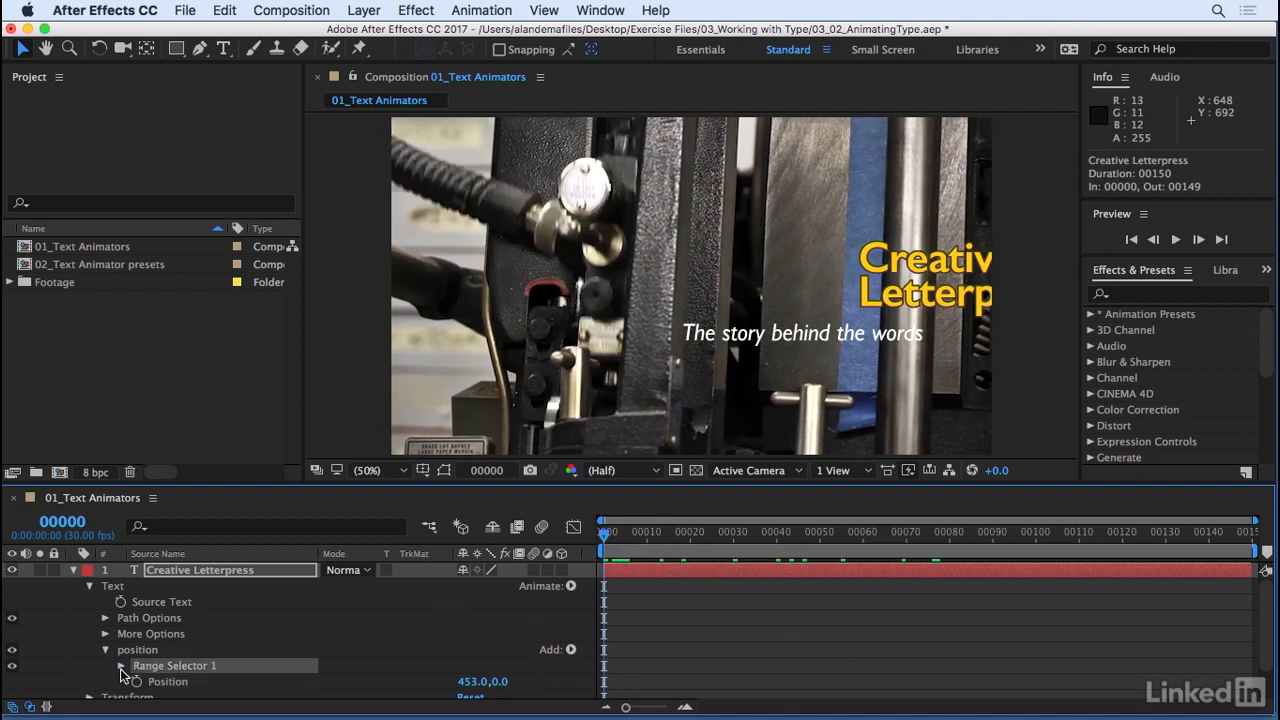
{"action": "left_click", "coordinate": [121, 666]}
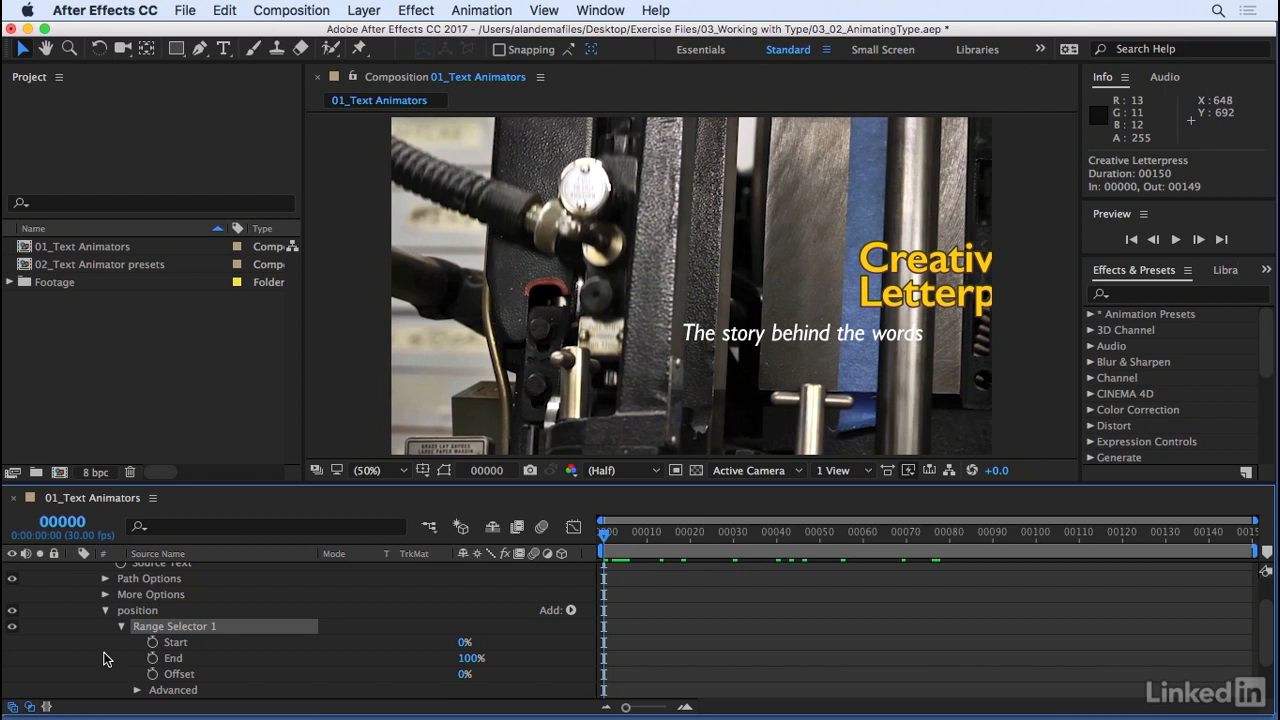
{"action": "scroll", "coordinate": [422, 611], "scroll_direction": "down", "scroll_amount": 1}
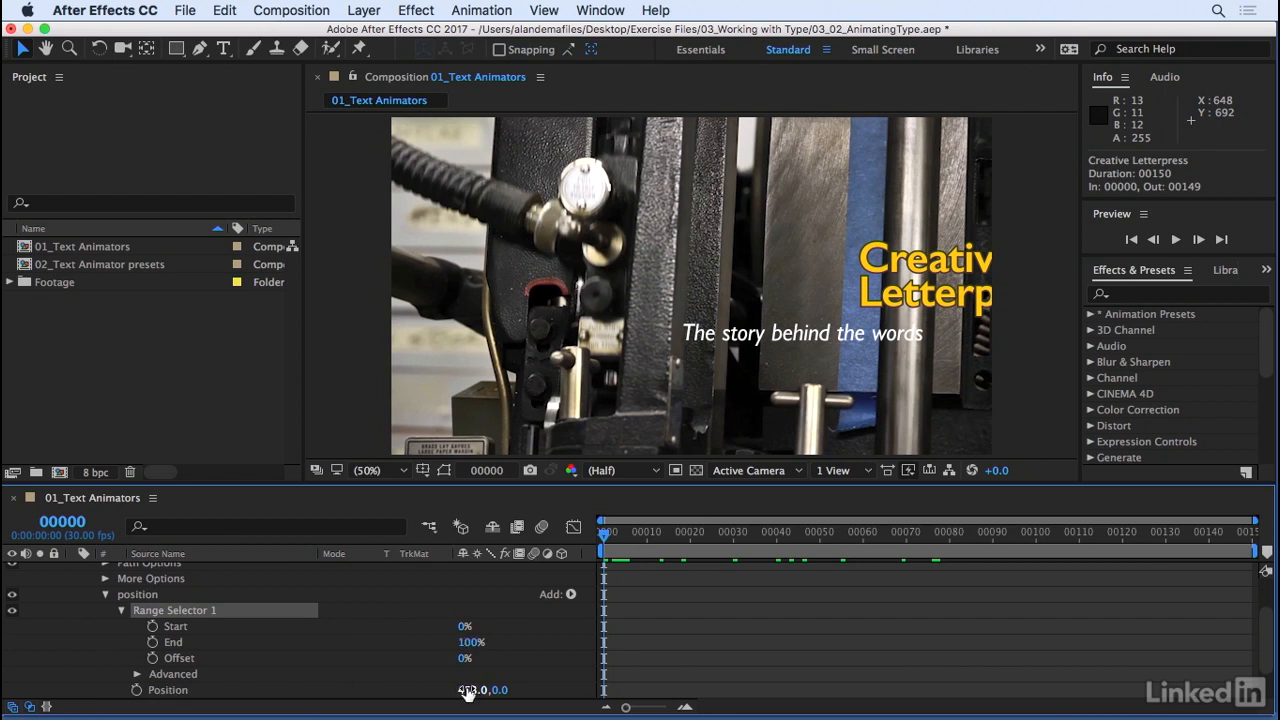
{"action": "mouse_move", "coordinate": [463, 626]}
{"action": "left_mouse_down"}
{"action": "mouse_move", "coordinate": [553, 622]}
{"action": "mouse_move", "coordinate": [438, 627]}
{"action": "left_mouse_up"}
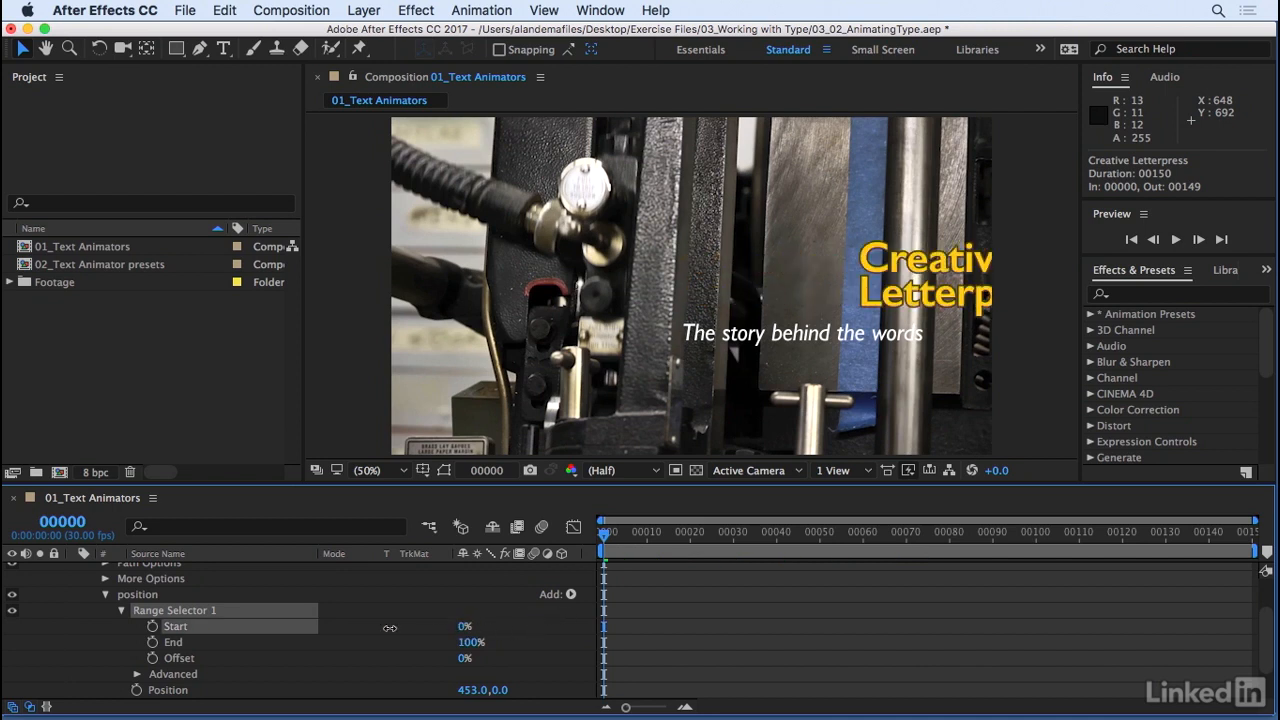
{"action": "left_click", "coordinate": [152, 626]}
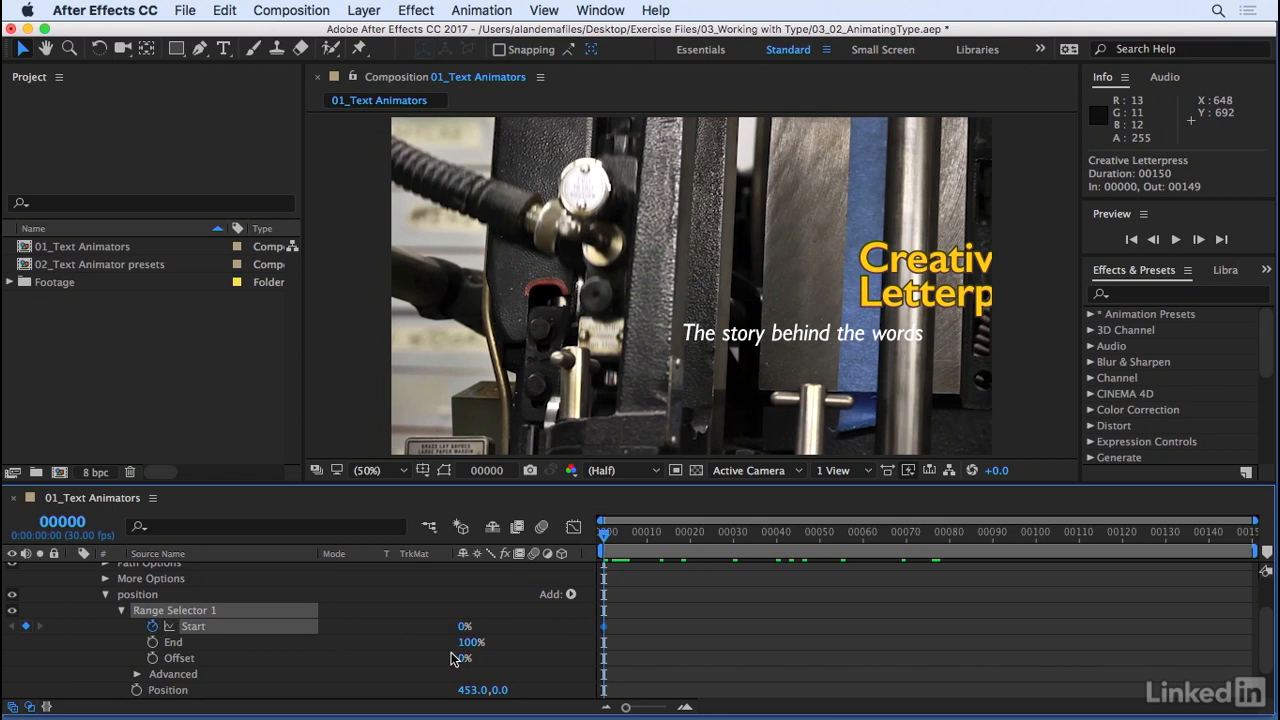
Add a Start keyframe of 100% at frame 100 in the position animator's range selector and preview the animation
{"action": "left_click_drag", "start_coordinate": [640, 541], "coordinate": [1036, 556]}
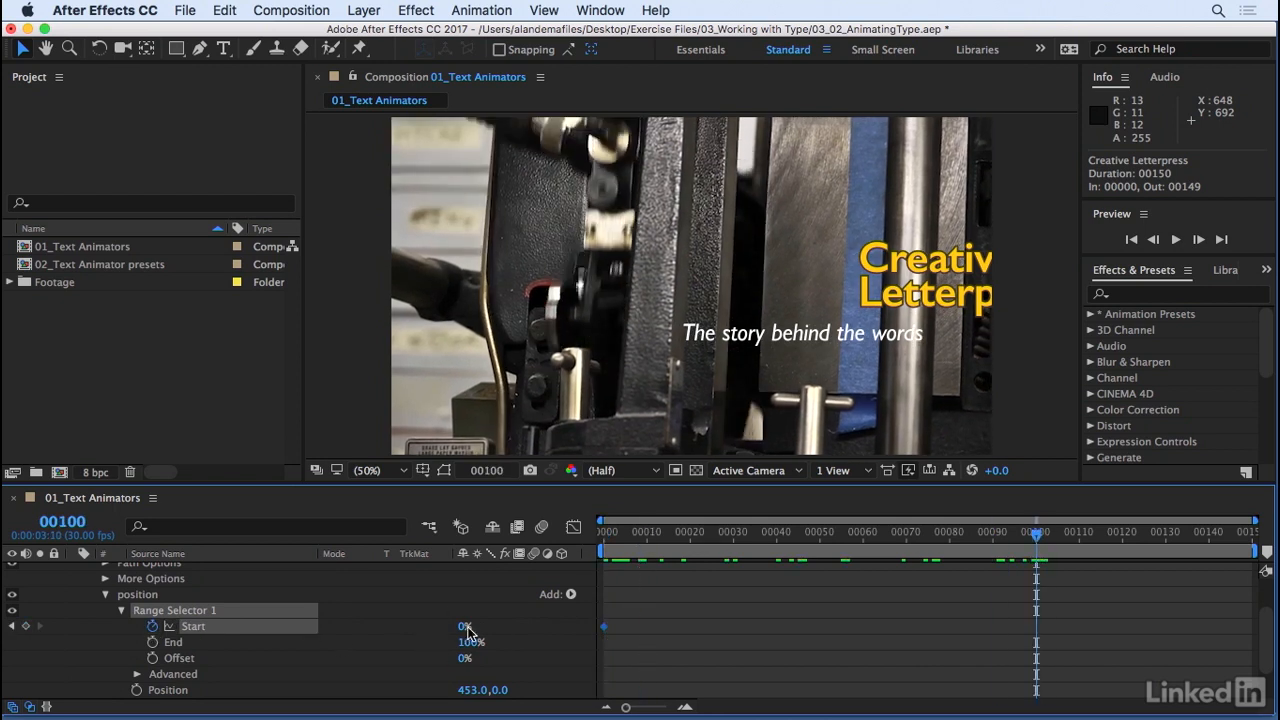
{"action": "left_click_drag", "start_coordinate": [474, 634], "coordinate": [623, 624]}
{"action": "key", "text": "space"}
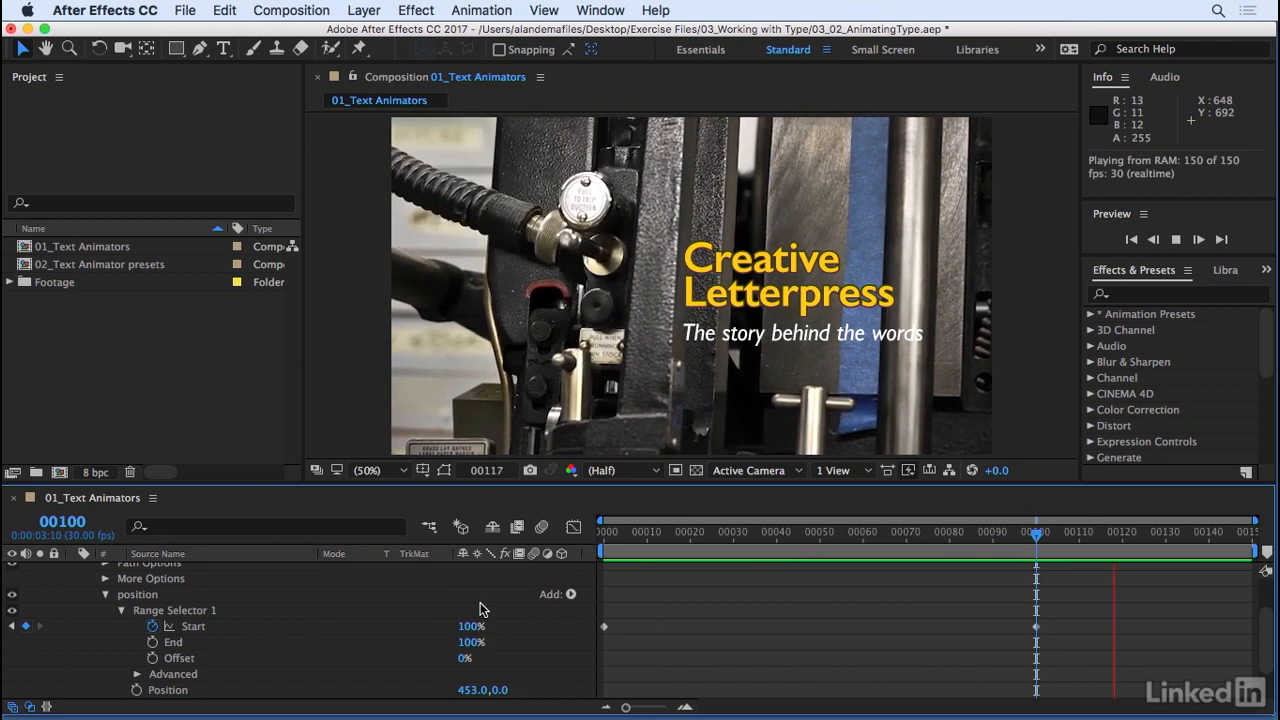
At frame 0, add an Opacity property to the position animator, set it to 0%, and preview the animation
{"action": "mouse_move", "coordinate": [622, 536]}
{"action": "left_mouse_down"}
{"action": "mouse_move", "coordinate": [591, 541]}
{"action": "mouse_move", "coordinate": [652, 534]}
{"action": "mouse_move", "coordinate": [600, 536]}
{"action": "left_mouse_up"}
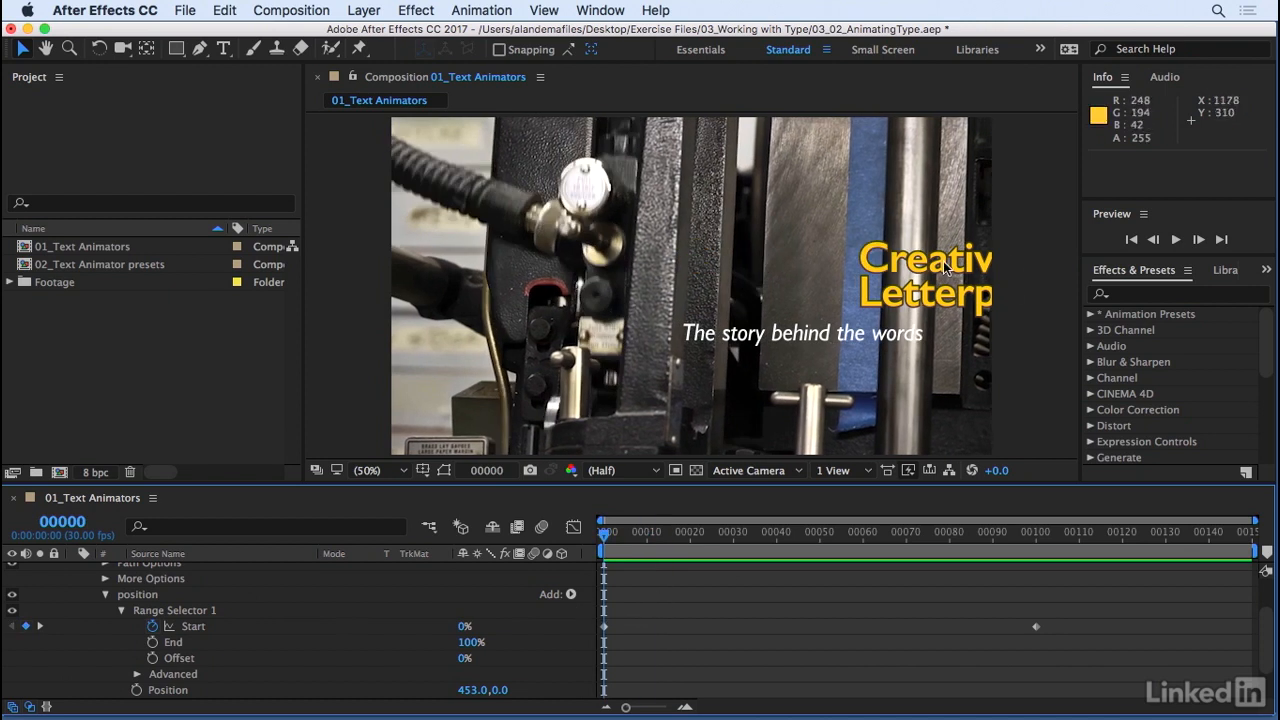
{"action": "left_click", "coordinate": [572, 595]}
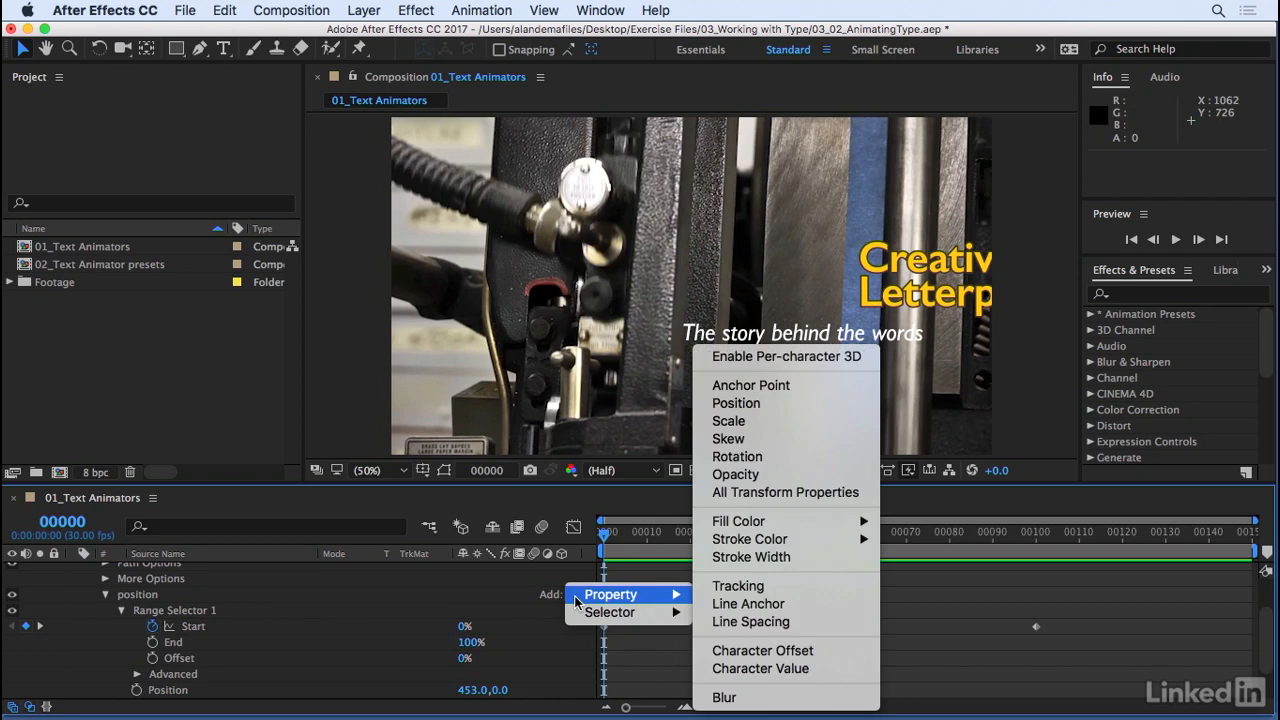
{"action": "left_click", "coordinate": [745, 476]}
{"action": "scroll", "coordinate": [376, 630], "scroll_direction": "down", "scroll_amount": 2}
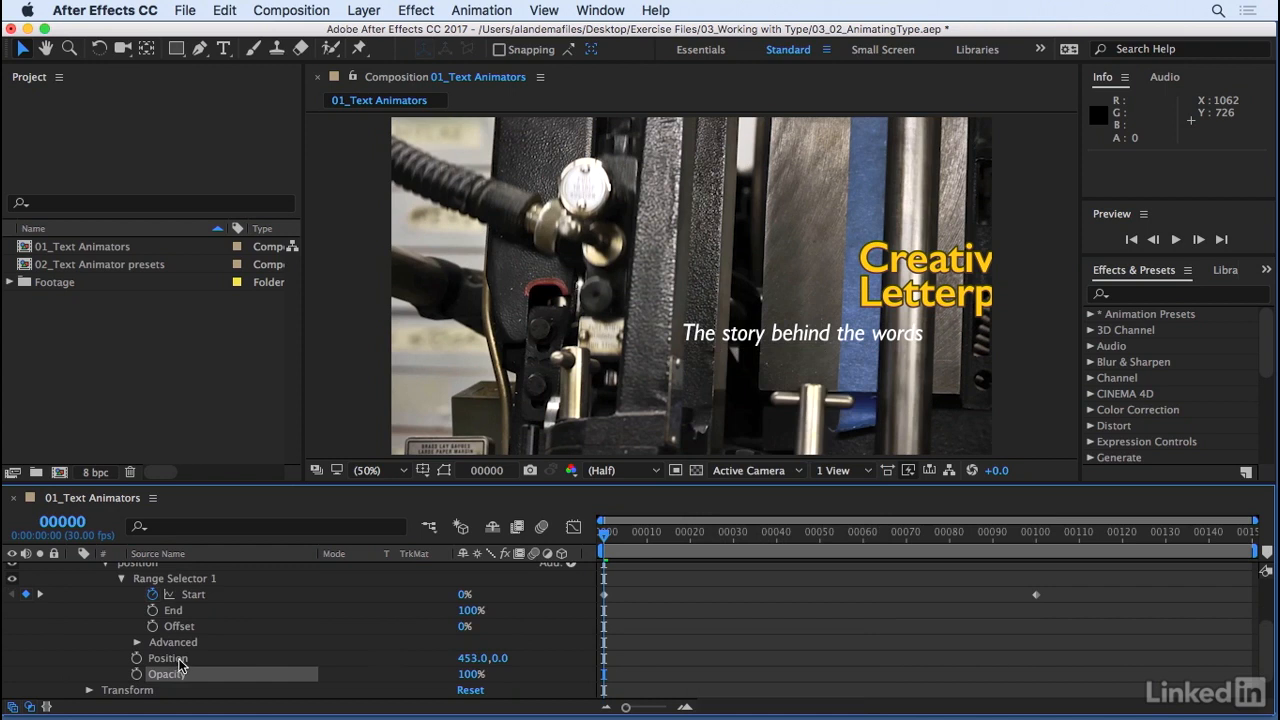
{"action": "left_click_drag", "start_coordinate": [466, 676], "coordinate": [366, 622]}
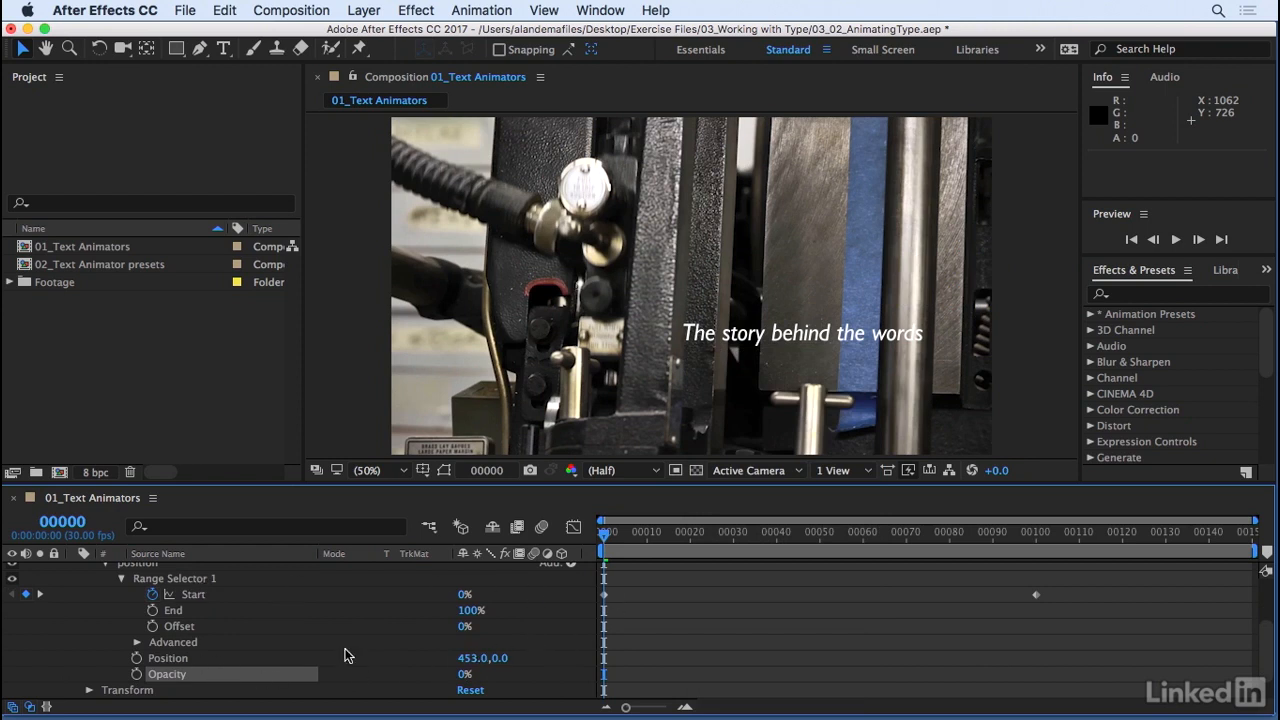
{"action": "key", "text": "space"}
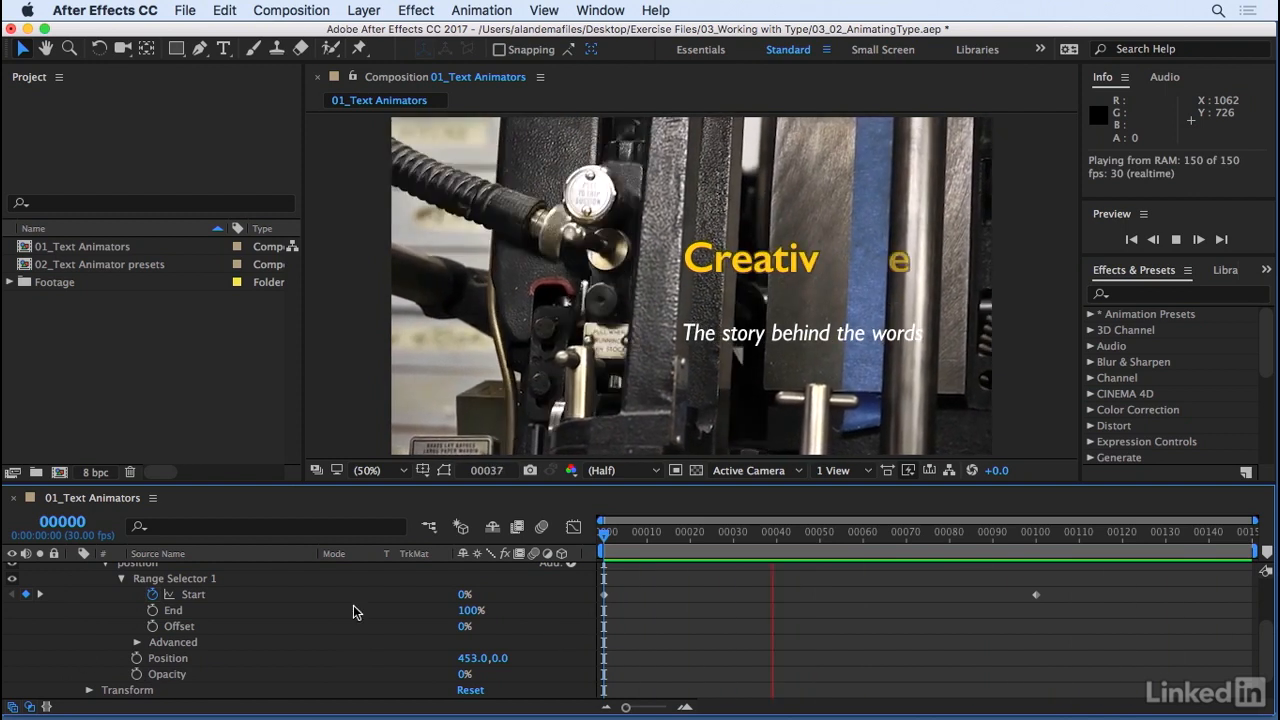
Collapse the position animator, switch it off, and scrub the opening frames to check the title
{"action": "scroll", "coordinate": [559, 612], "scroll_direction": "up", "scroll_amount": 2}
{"action": "left_click", "coordinate": [143, 596]}
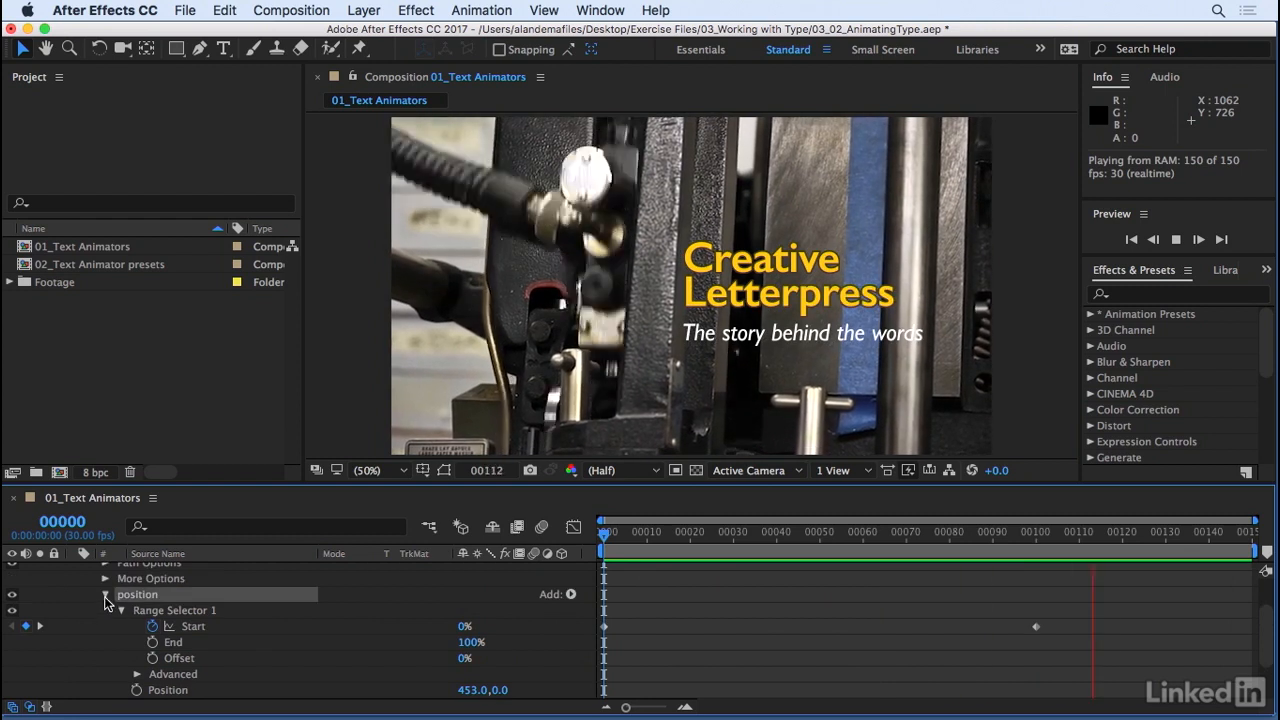
{"action": "left_click", "coordinate": [106, 595]}
{"action": "left_click", "coordinate": [612, 538]}
{"action": "left_click_drag", "start_coordinate": [612, 538], "coordinate": [568, 560]}
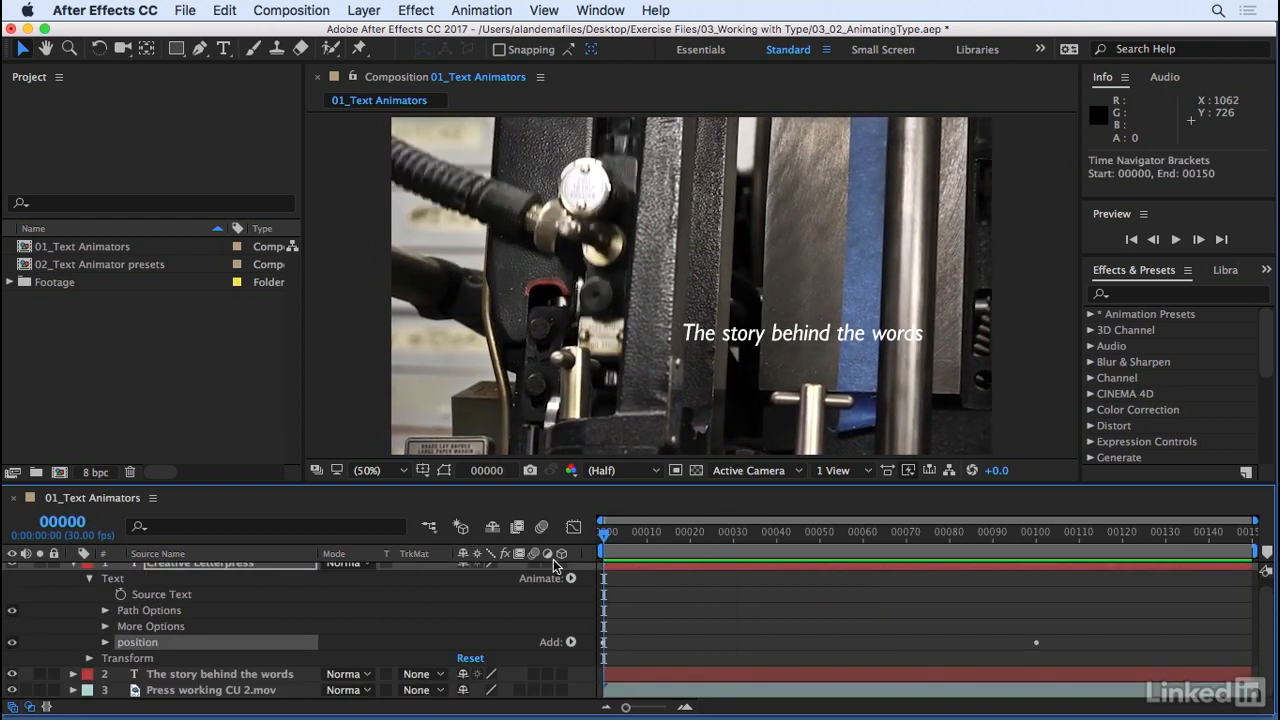
{"action": "left_click", "coordinate": [13, 643]}
{"action": "left_click", "coordinate": [663, 534]}
{"action": "left_click_drag", "start_coordinate": [755, 543], "coordinate": [578, 579]}
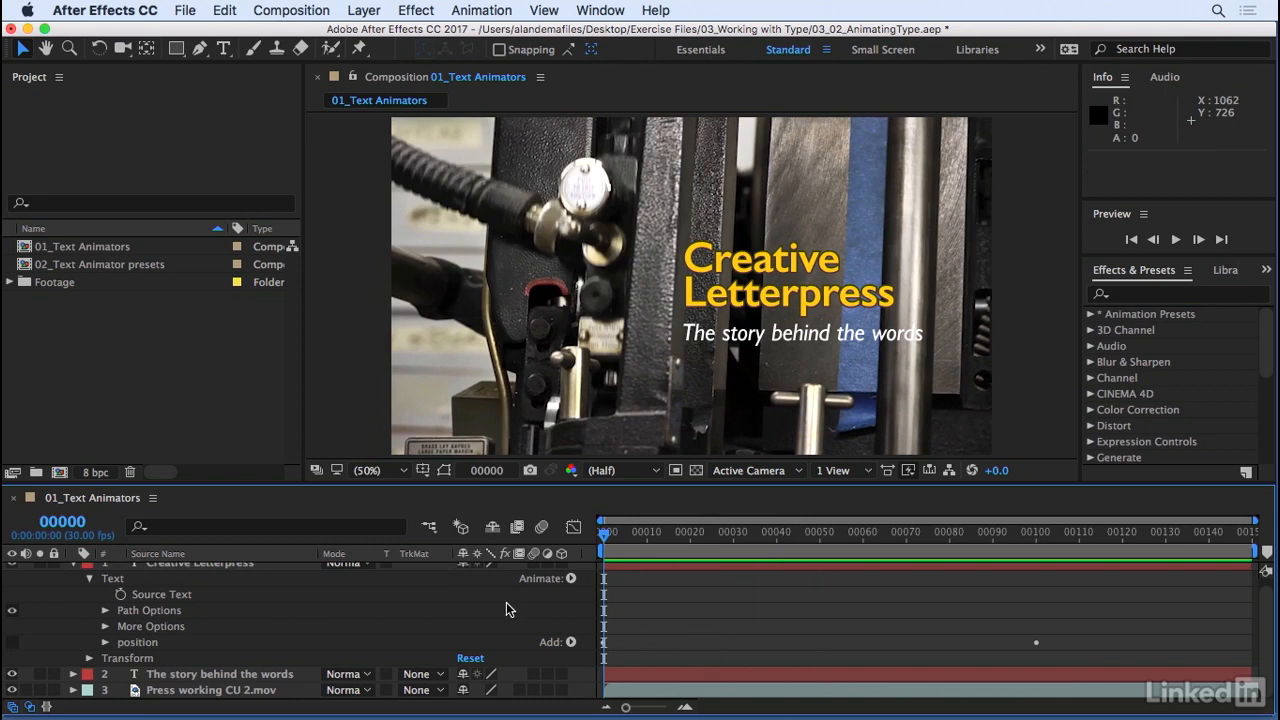
Add a separate Rotation text animator to the Creative Letterpress layer and rename it "rotation"
{"action": "left_click", "coordinate": [571, 578]}
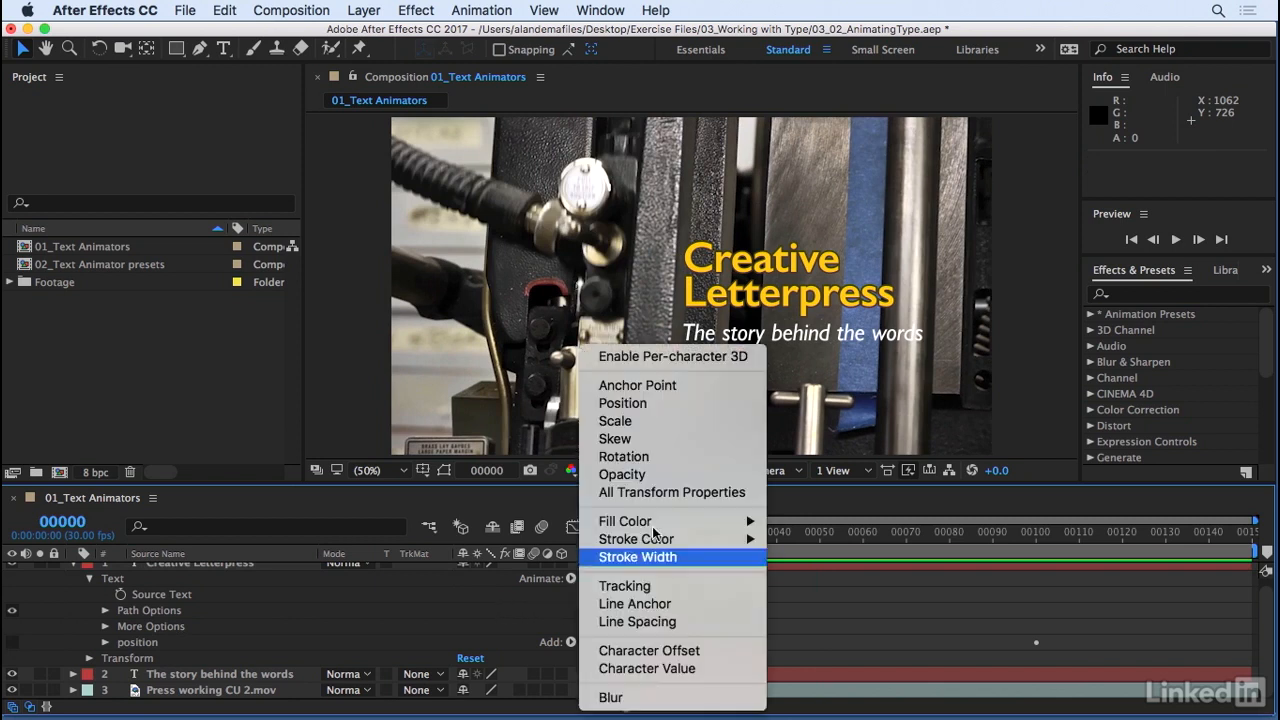
{"action": "left_click", "coordinate": [650, 458]}
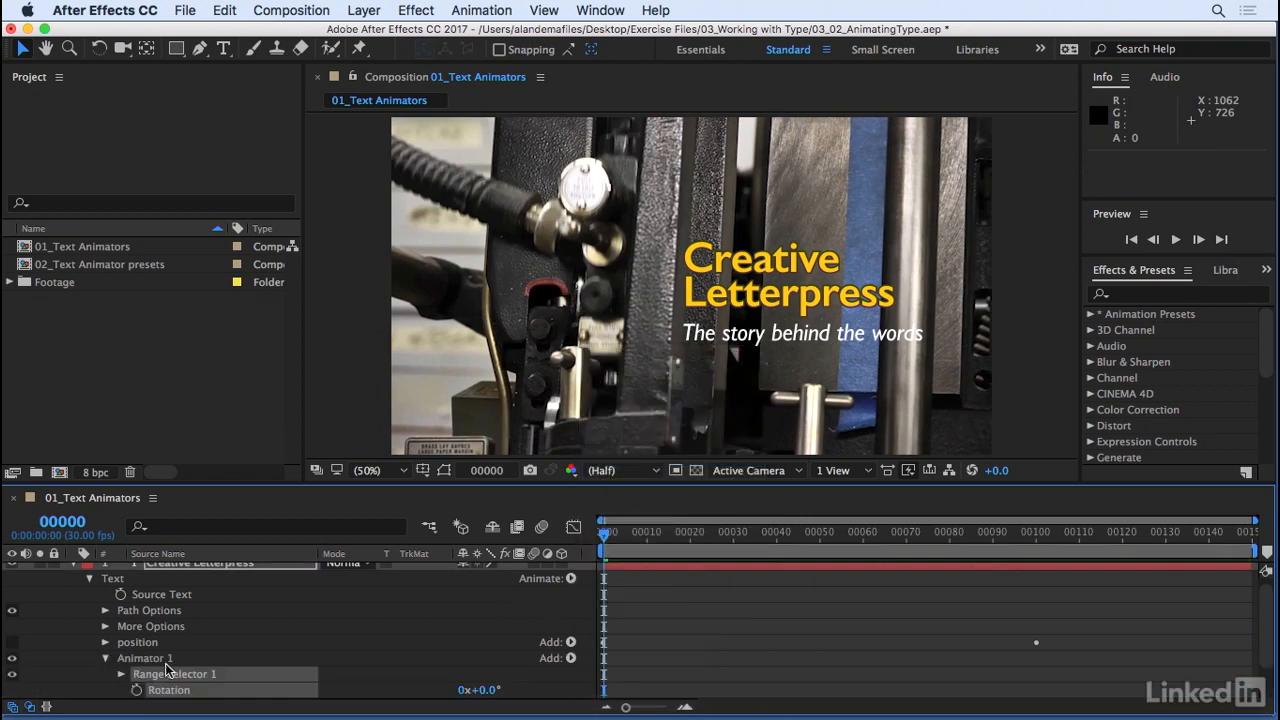
{"action": "left_click", "coordinate": [424, 662]}
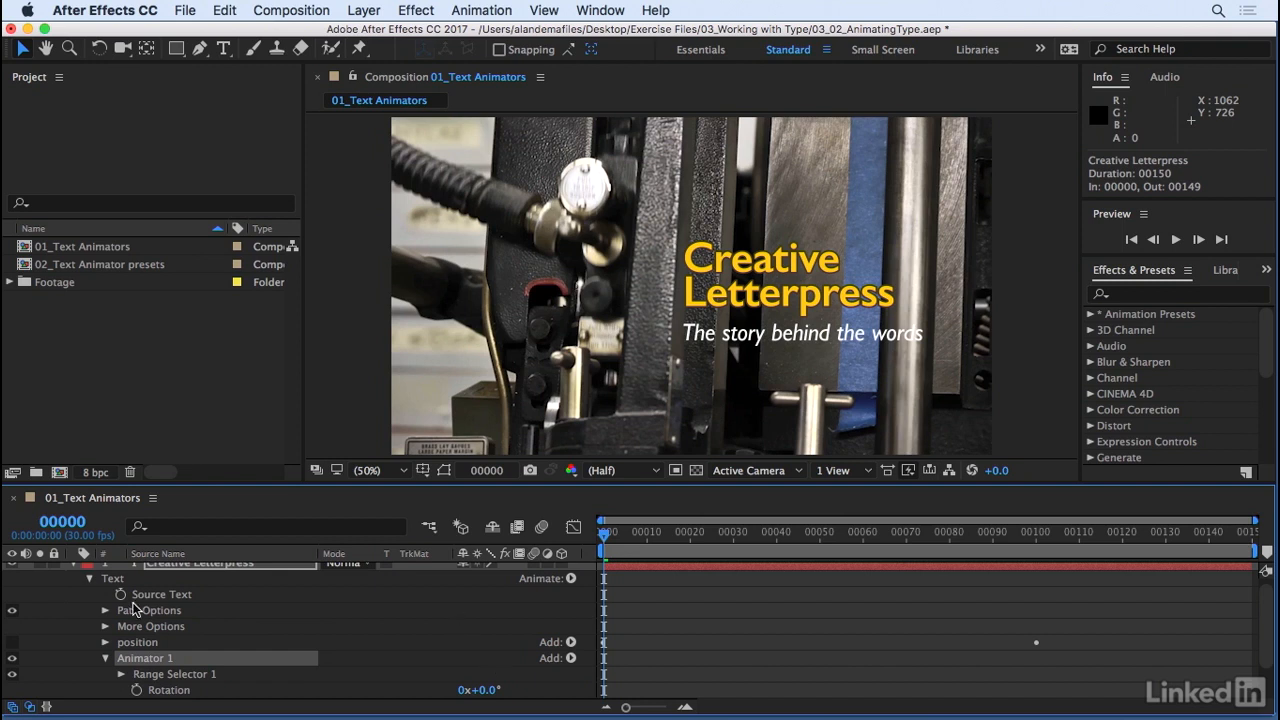
{"action": "key", "text": "Return"}
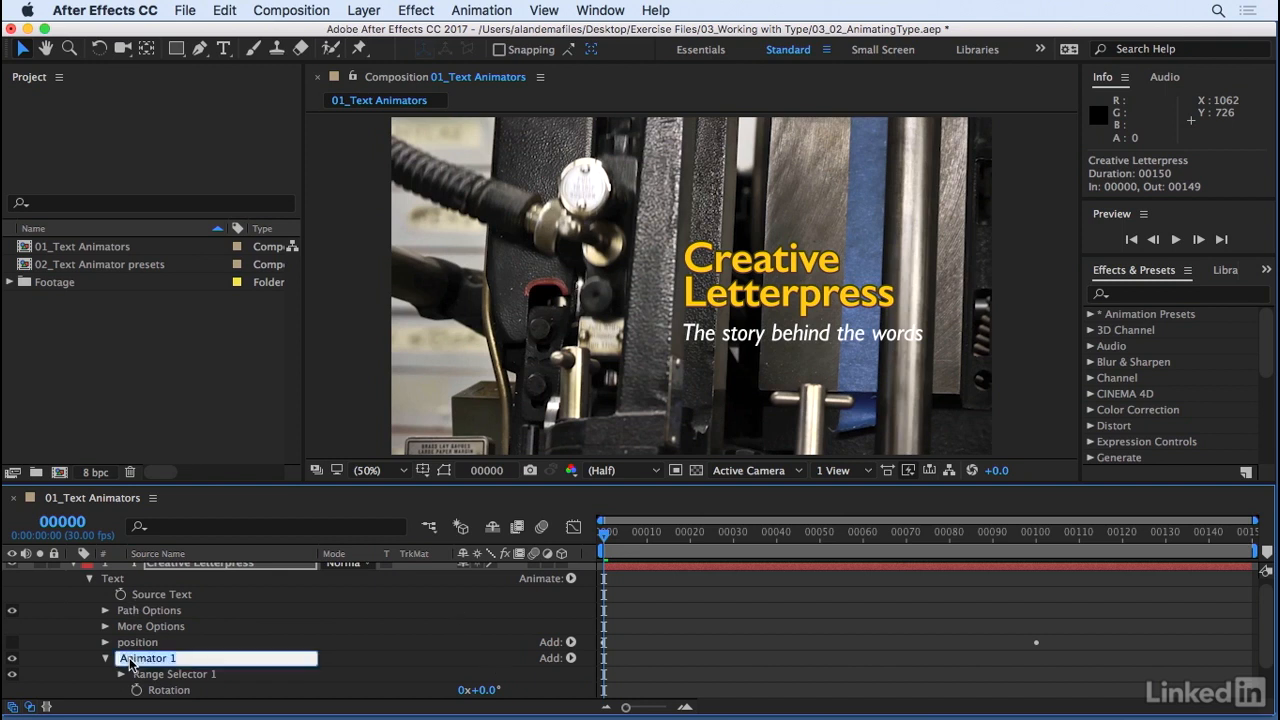
{"action": "type", "text": "rotation"}
{"action": "key", "text": "Return"}
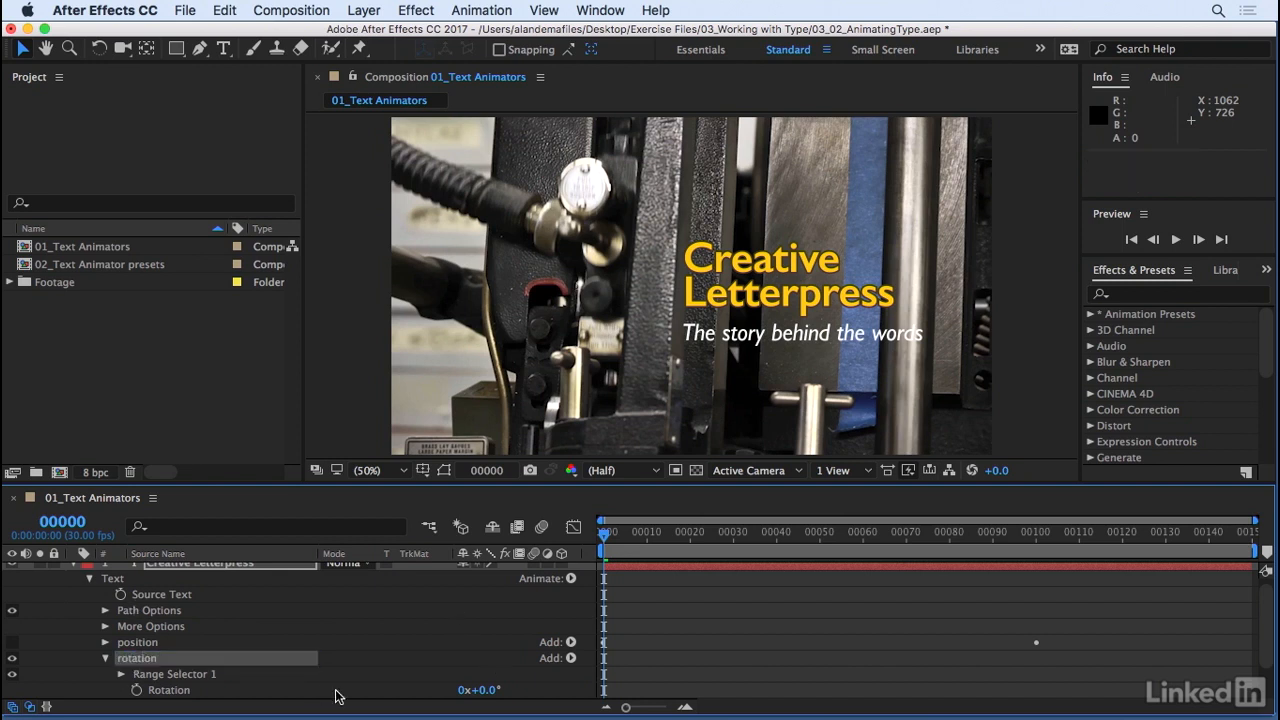
Set the rotation animator's Rotation value to 180°
{"action": "scroll", "coordinate": [420, 651], "scroll_direction": "down", "scroll_amount": 1}
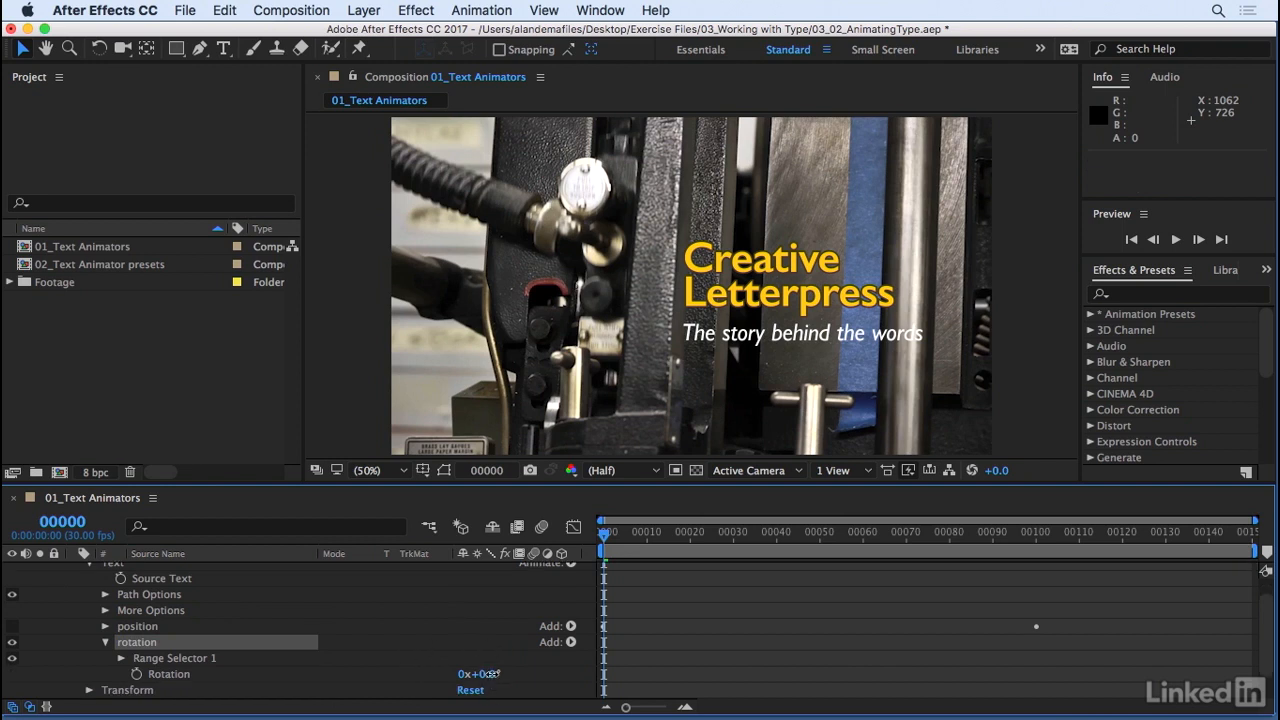
{"action": "left_click_drag", "start_coordinate": [493, 674], "coordinate": [528, 686]}
{"action": "left_click", "coordinate": [485, 672]}
{"action": "type", "text": "180"}
{"action": "key", "text": "Return"}
Keyframe Start in the rotation animator's range selector from 0% at frame 0 to 100% at frame 100
{"action": "left_click", "coordinate": [120, 658]}
{"action": "scroll", "coordinate": [522, 660], "scroll_direction": "down", "scroll_amount": 2}
{"action": "left_click", "coordinate": [152, 642]}
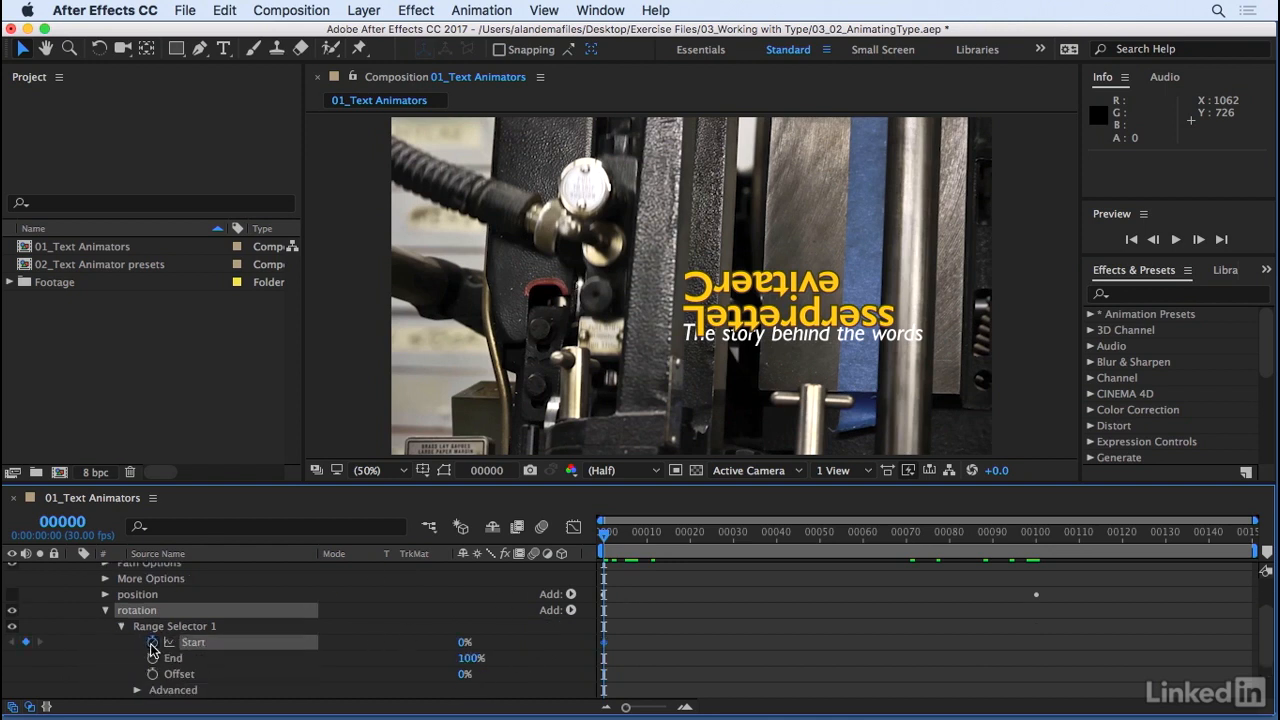
{"action": "left_click", "coordinate": [1036, 534]}
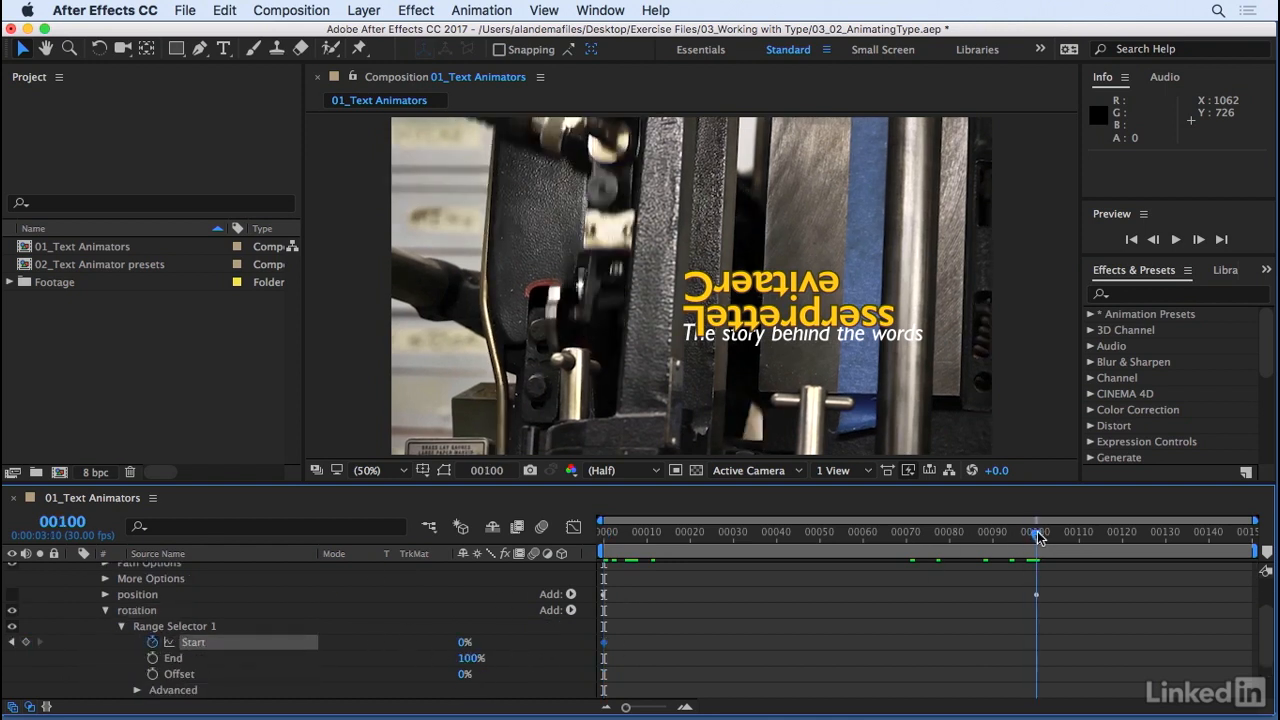
{"action": "left_click_drag", "start_coordinate": [460, 647], "coordinate": [774, 644]}
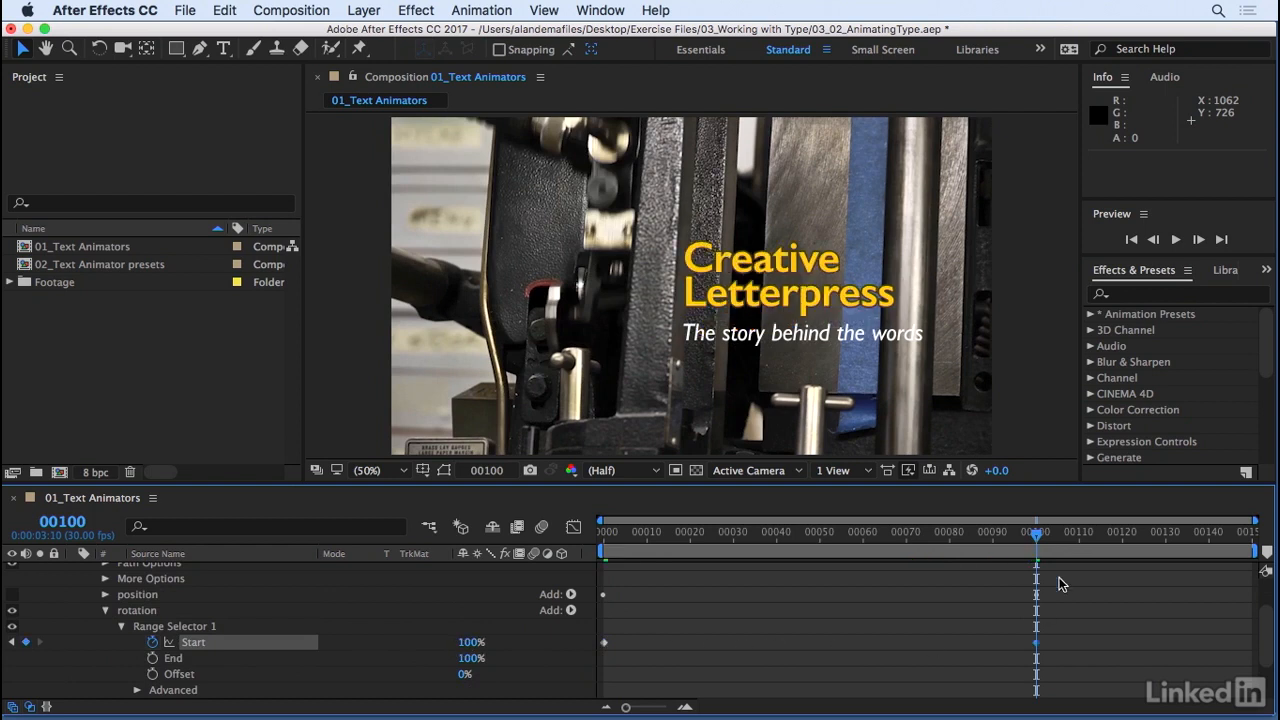
Add an Opacity property to the rotation animator, set it to 0%, and preview the title animation
{"action": "left_click", "coordinate": [571, 611]}
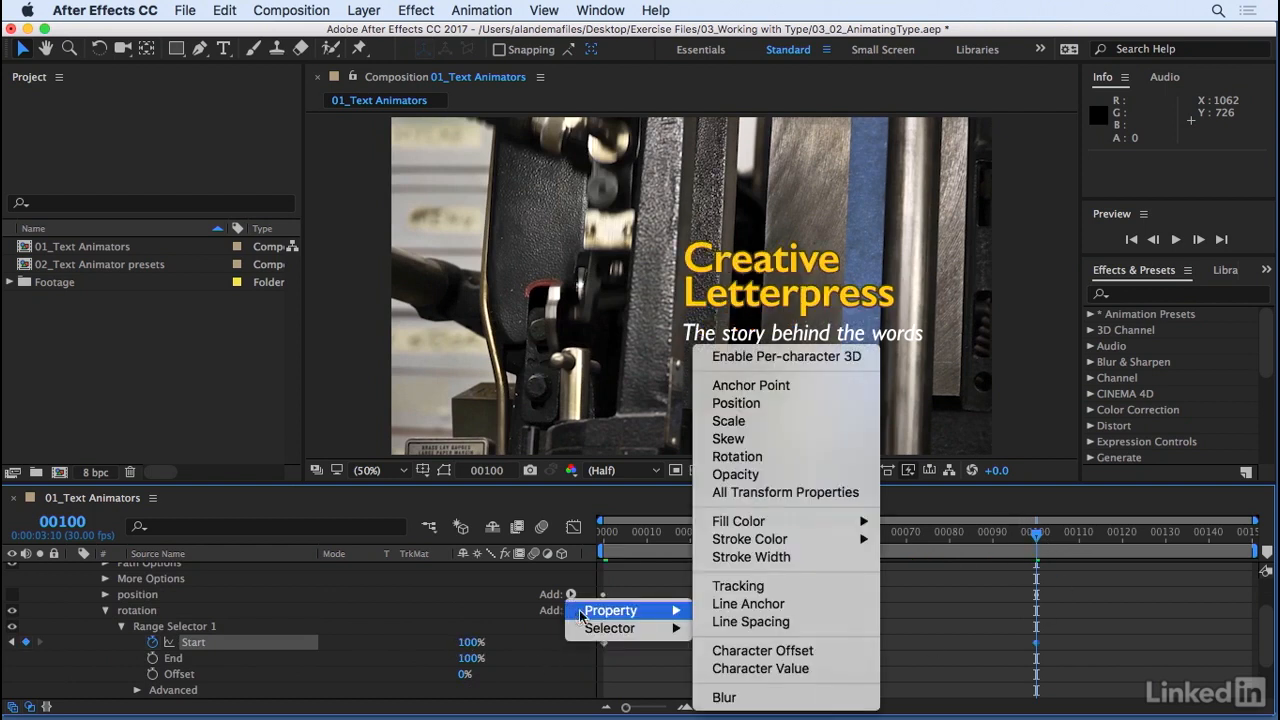
{"action": "left_click", "coordinate": [729, 474]}
{"action": "left_click_drag", "start_coordinate": [467, 692], "coordinate": [136, 702]}
{"action": "left_click", "coordinate": [581, 662]}
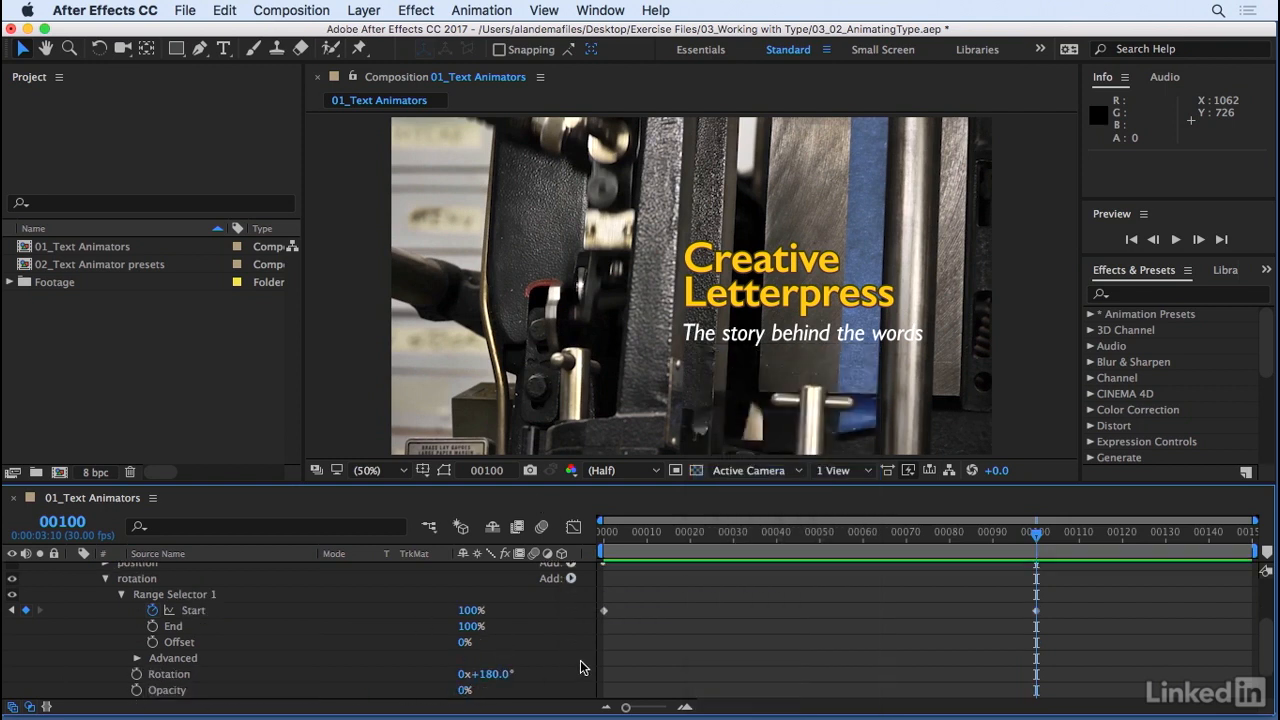
{"action": "key", "text": "space"}
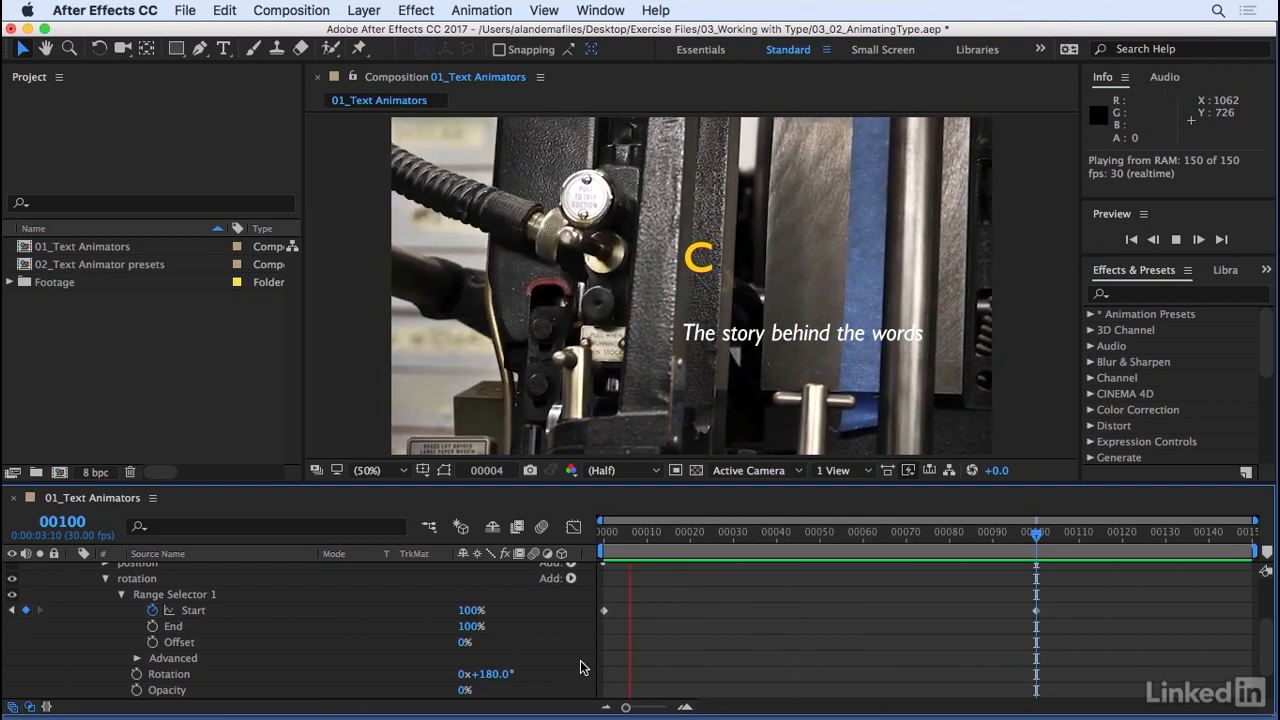
Collapse the rotation animator and switch the position animator back on, previewing both effects together from frame 0
{"action": "scroll", "coordinate": [105, 655], "scroll_direction": "up", "scroll_amount": 3}
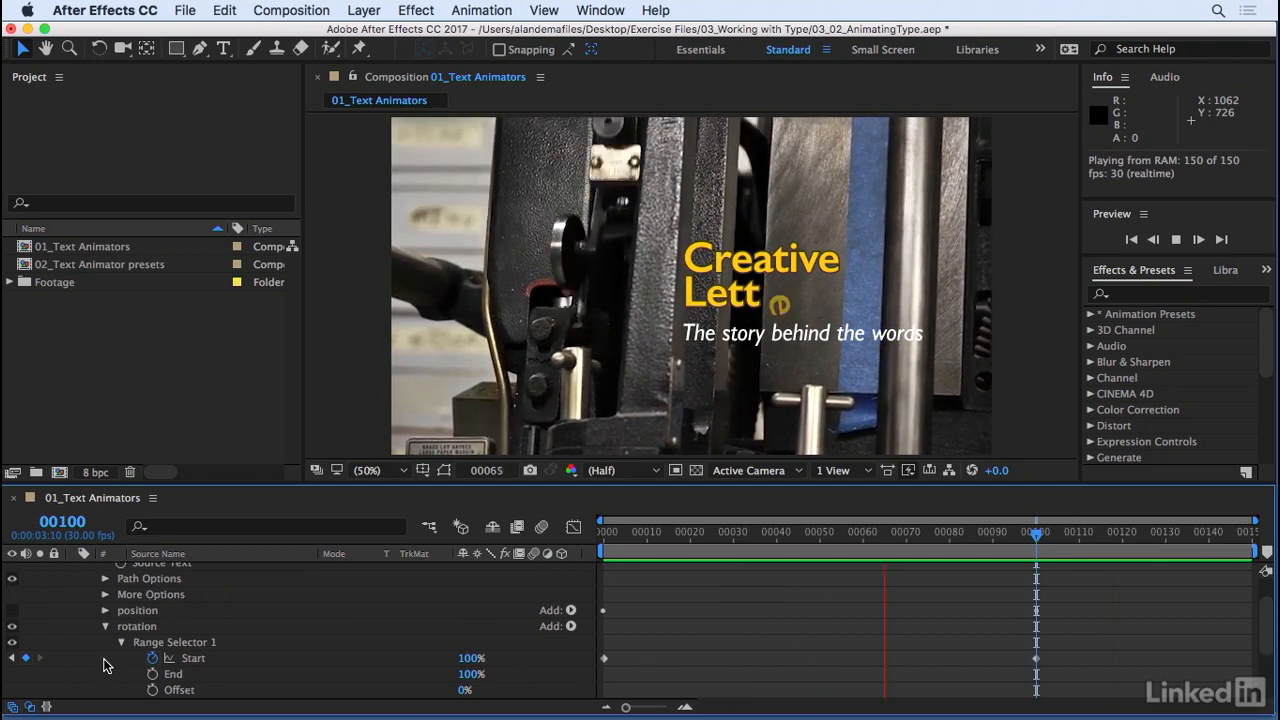
{"action": "left_click", "coordinate": [106, 628]}
{"action": "left_click", "coordinate": [314, 631]}
{"action": "left_click_drag", "start_coordinate": [714, 535], "coordinate": [811, 536]}
{"action": "left_click", "coordinate": [12, 642]}
{"action": "key", "text": "space"}
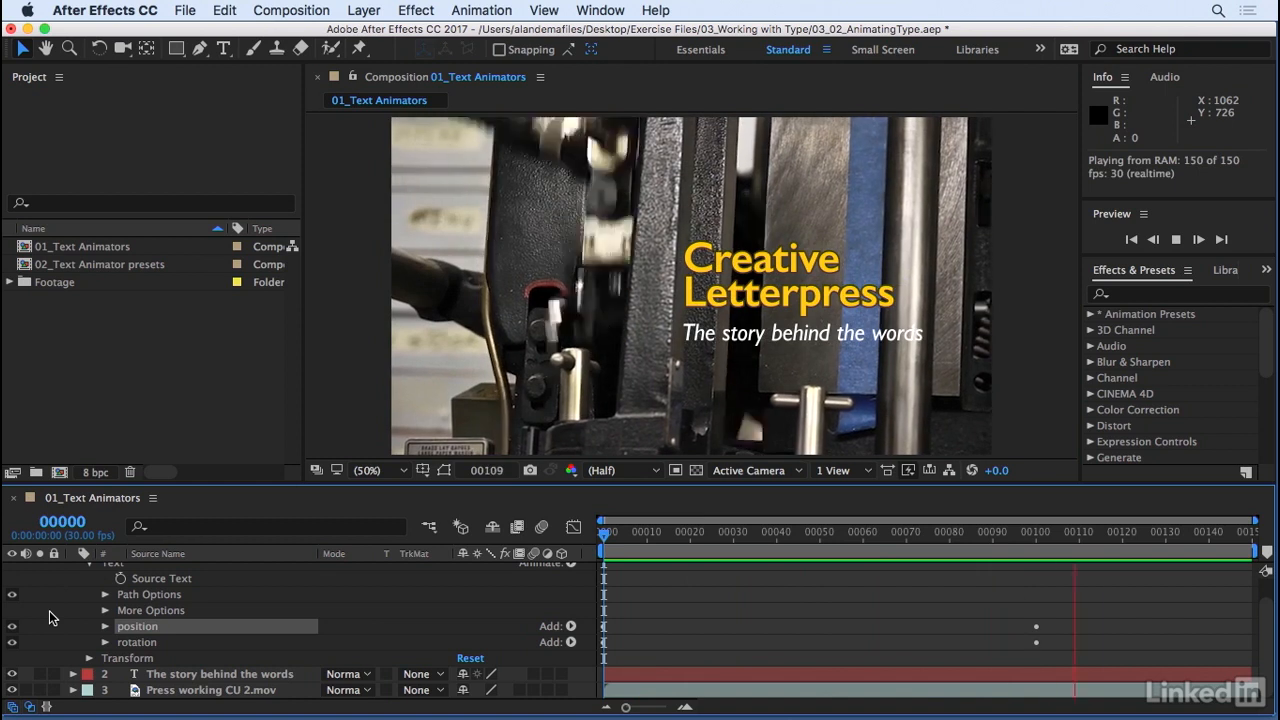
Review only the keyframed properties of the Creative Letterpress layer while scrubbing the animation, and collapse the layer
{"action": "scroll", "coordinate": [296, 608], "scroll_direction": "up", "scroll_amount": 1}
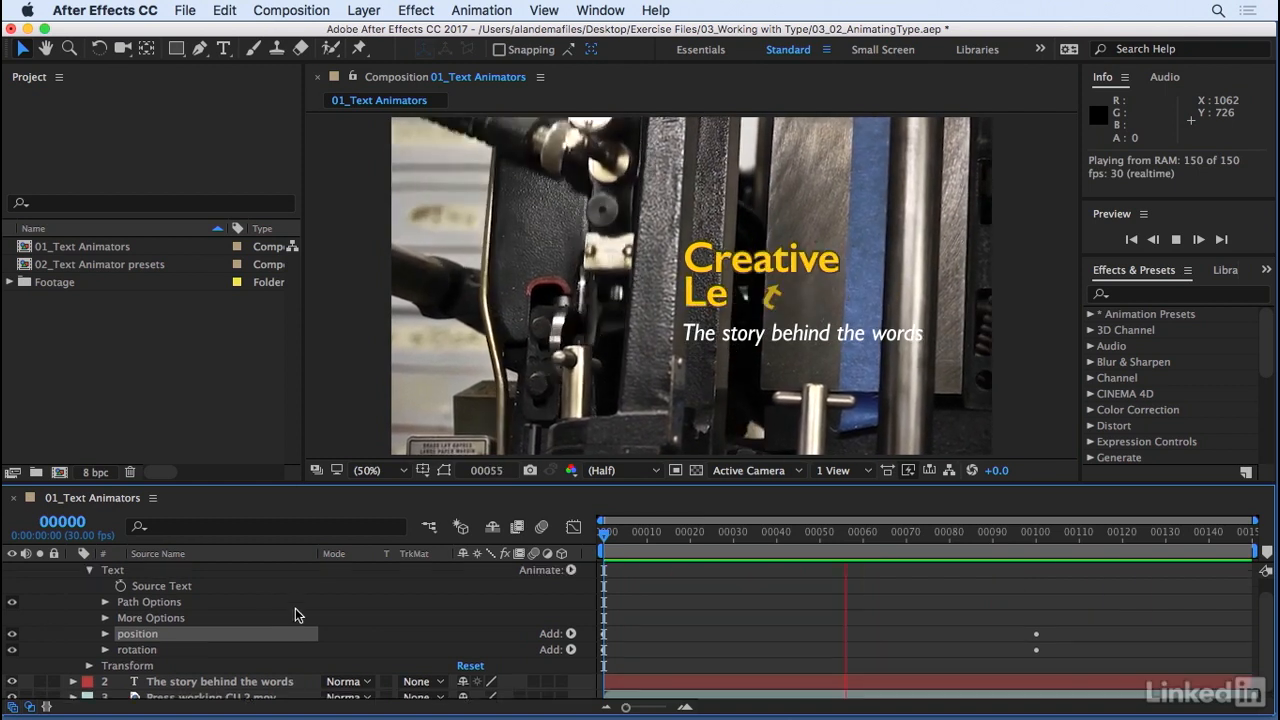
{"action": "scroll", "coordinate": [180, 608], "scroll_direction": "up", "scroll_amount": 1}
{"action": "left_click", "coordinate": [176, 576]}
{"action": "left_click", "coordinate": [482, 11]}
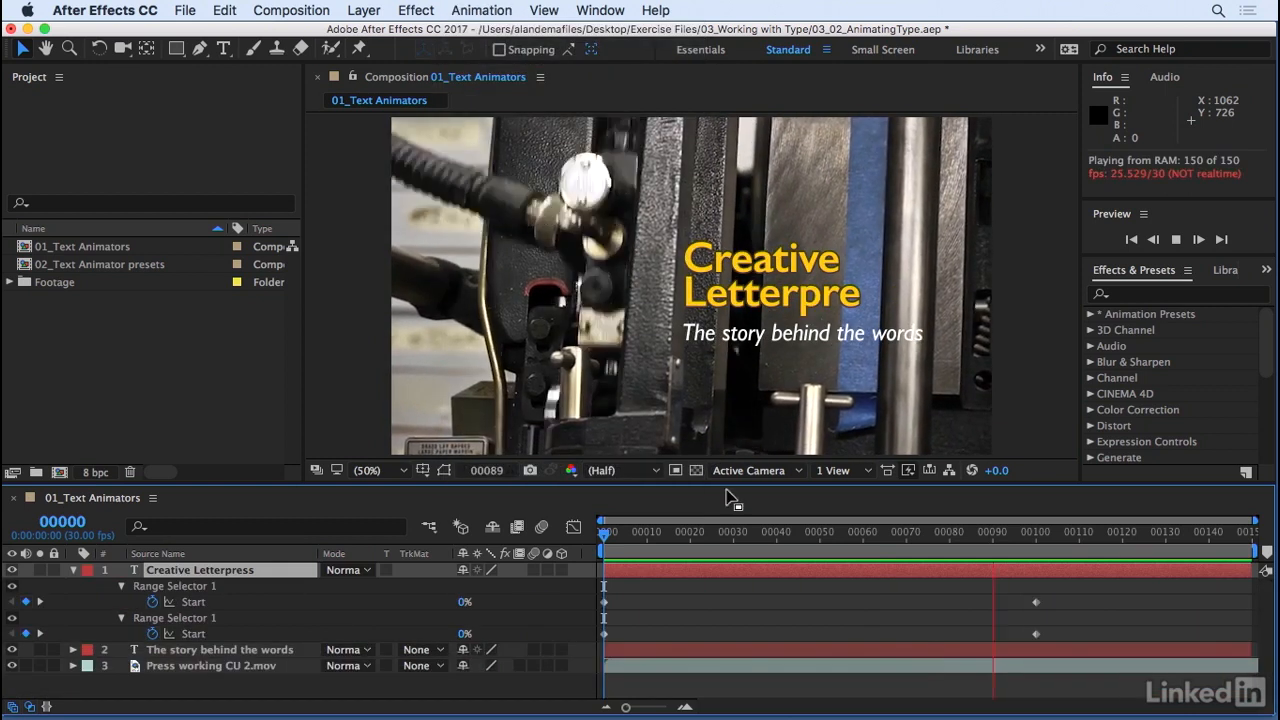
{"action": "left_click", "coordinate": [665, 536]}
{"action": "left_click_drag", "start_coordinate": [665, 536], "coordinate": [859, 533]}
{"action": "left_click", "coordinate": [73, 571]}
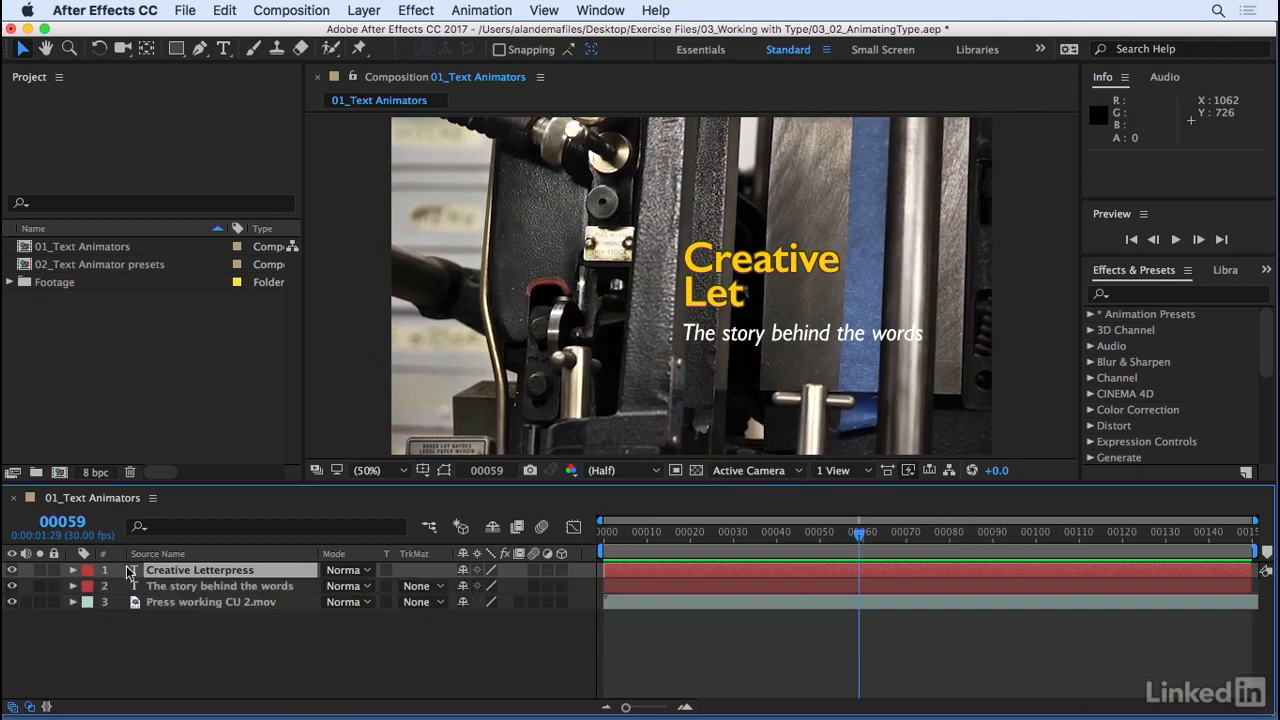
Add a Position text animator to the layer "The story behind the words"
{"action": "left_click", "coordinate": [210, 588]}
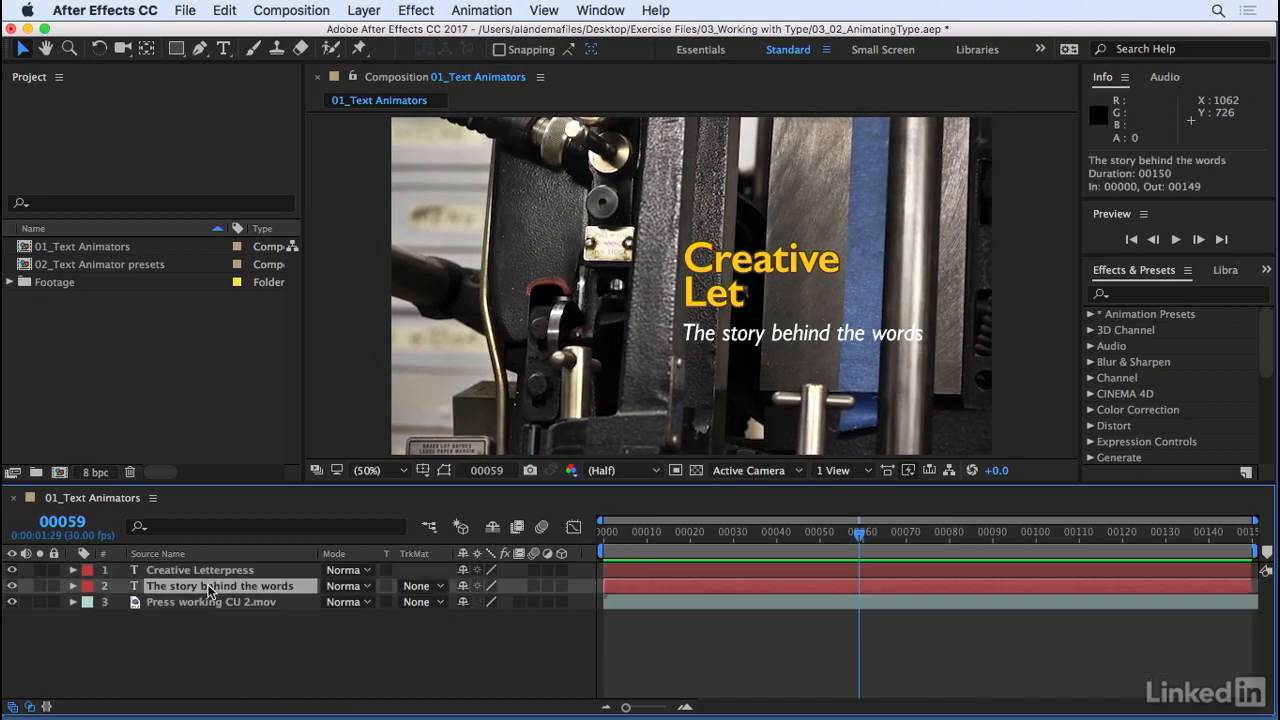
{"action": "left_click", "coordinate": [73, 587]}
{"action": "left_click", "coordinate": [570, 605]}
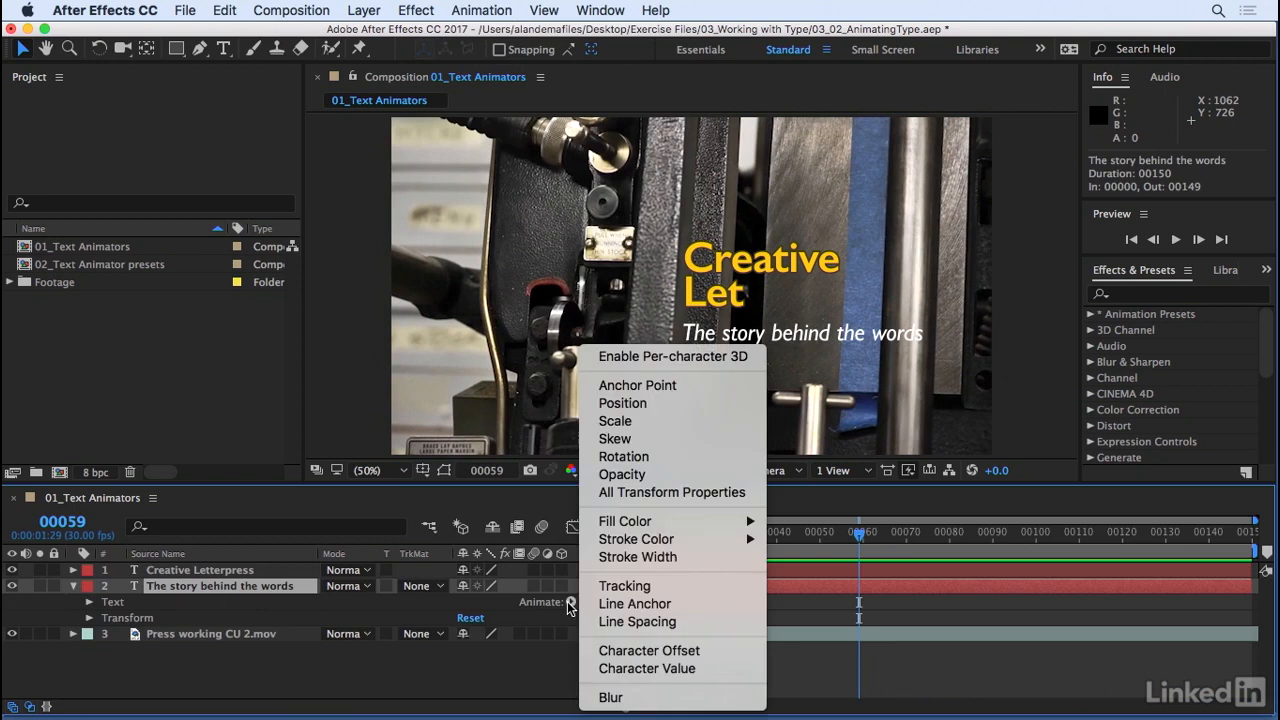
{"action": "left_click", "coordinate": [636, 410]}
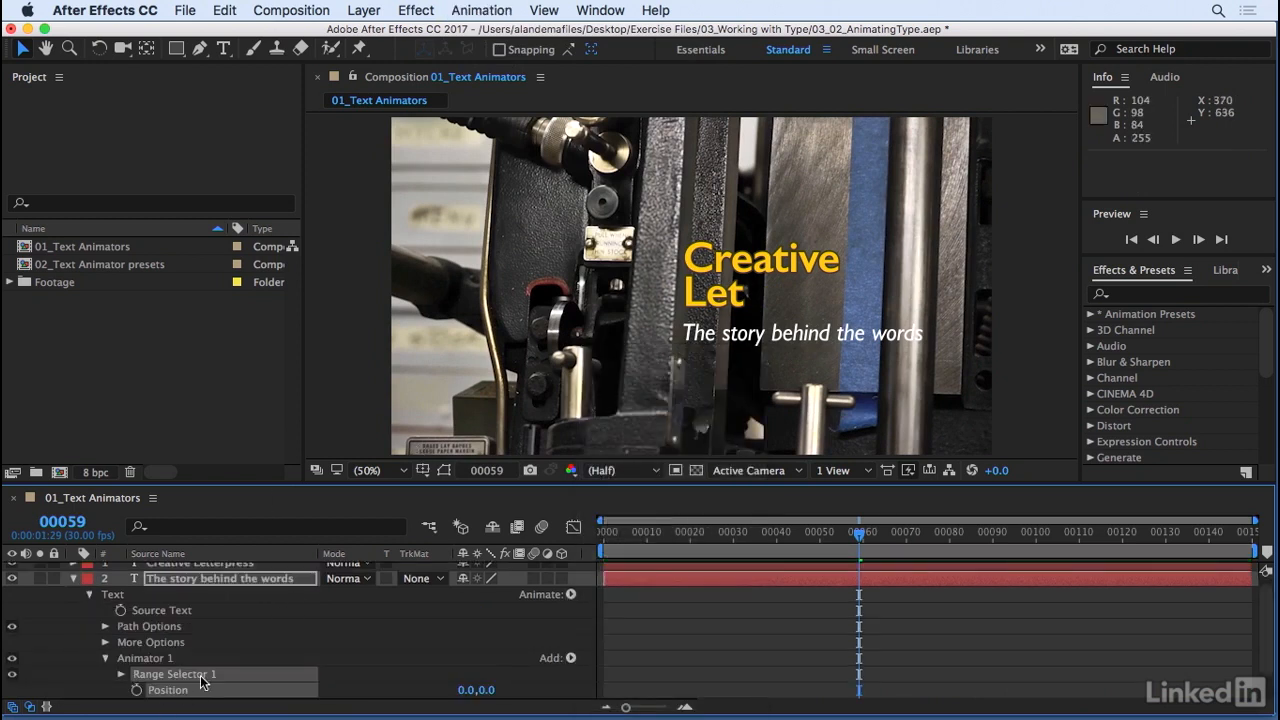
Rename the subtitle layer's new animator "position" and set its Position value to 0.0, 96.0
{"action": "scroll", "coordinate": [184, 692], "scroll_direction": "down", "scroll_amount": 1}
{"action": "left_click", "coordinate": [146, 626]}
{"action": "key", "text": "Return"}
{"action": "type", "text": "pos"}
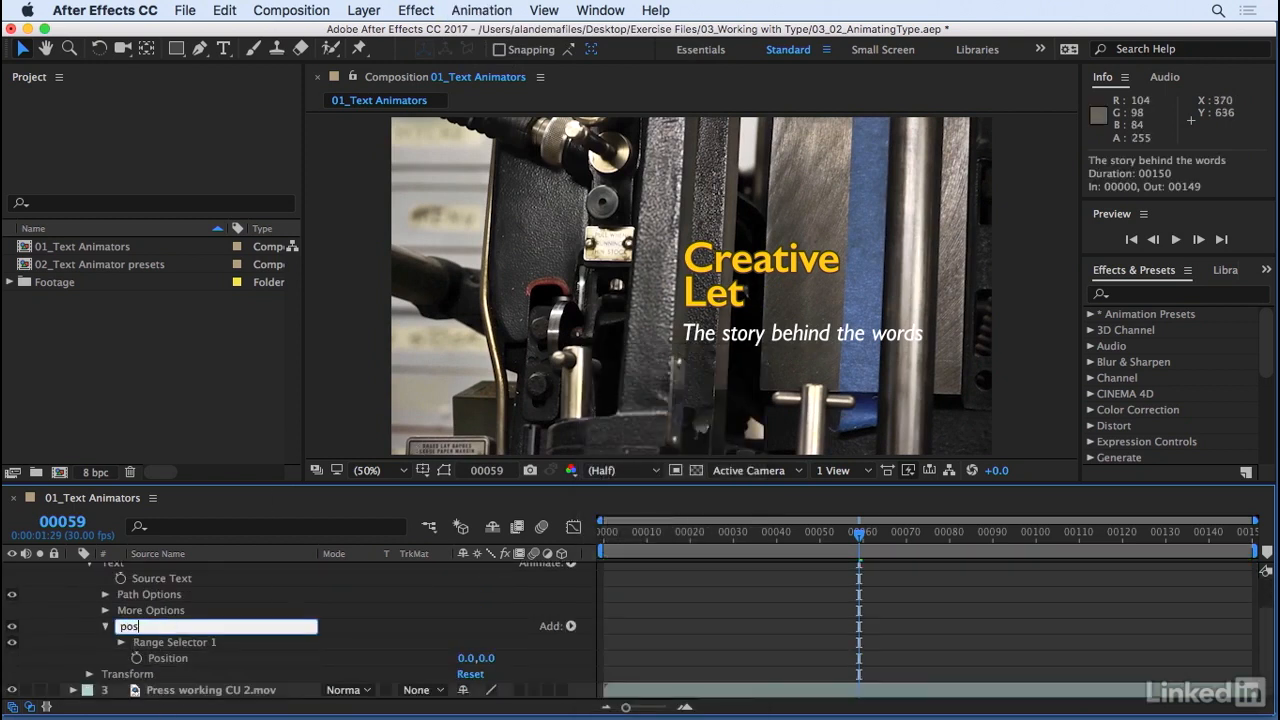
{"action": "type", "text": "ition"}
{"action": "key", "text": "Return"}
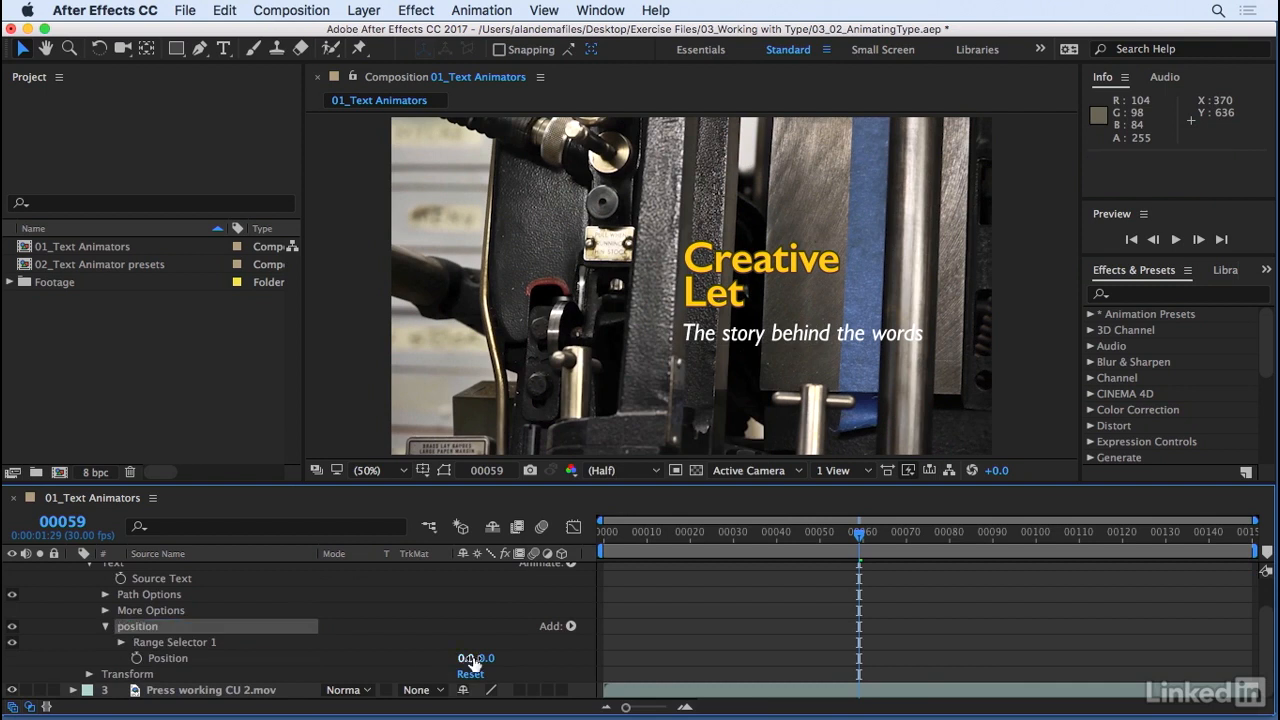
{"action": "left_click_drag", "start_coordinate": [498, 657], "coordinate": [593, 641]}
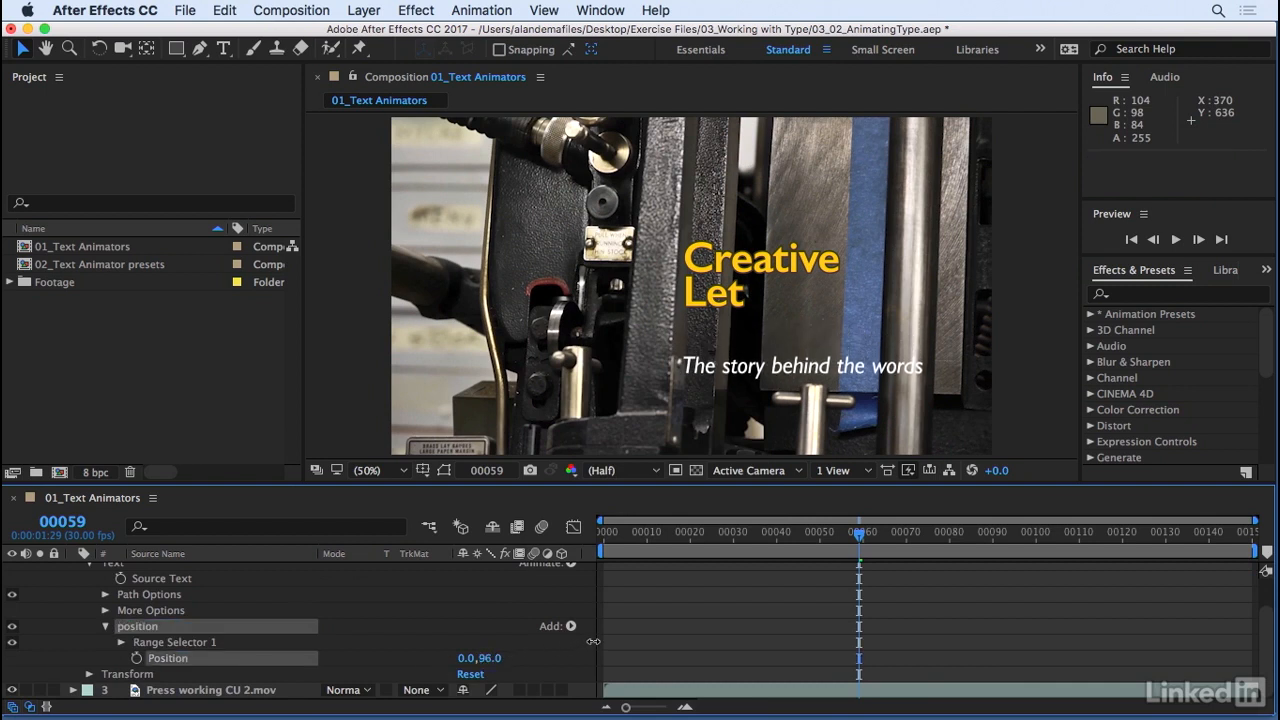
Keyframe Start in the subtitle's range selector from 0% at frame 0 to 100% at frame 50, and scrub the result
{"action": "left_click", "coordinate": [121, 643]}
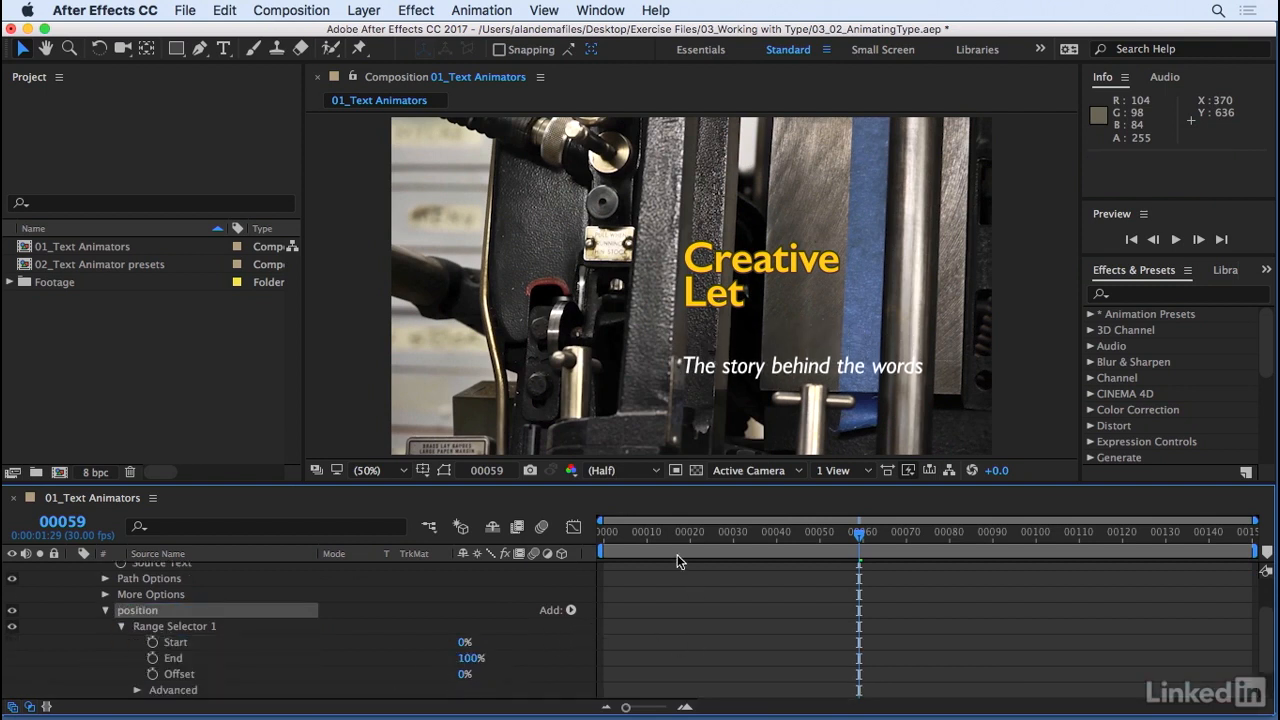
{"action": "key", "text": "Home"}
{"action": "left_click", "coordinate": [152, 642]}
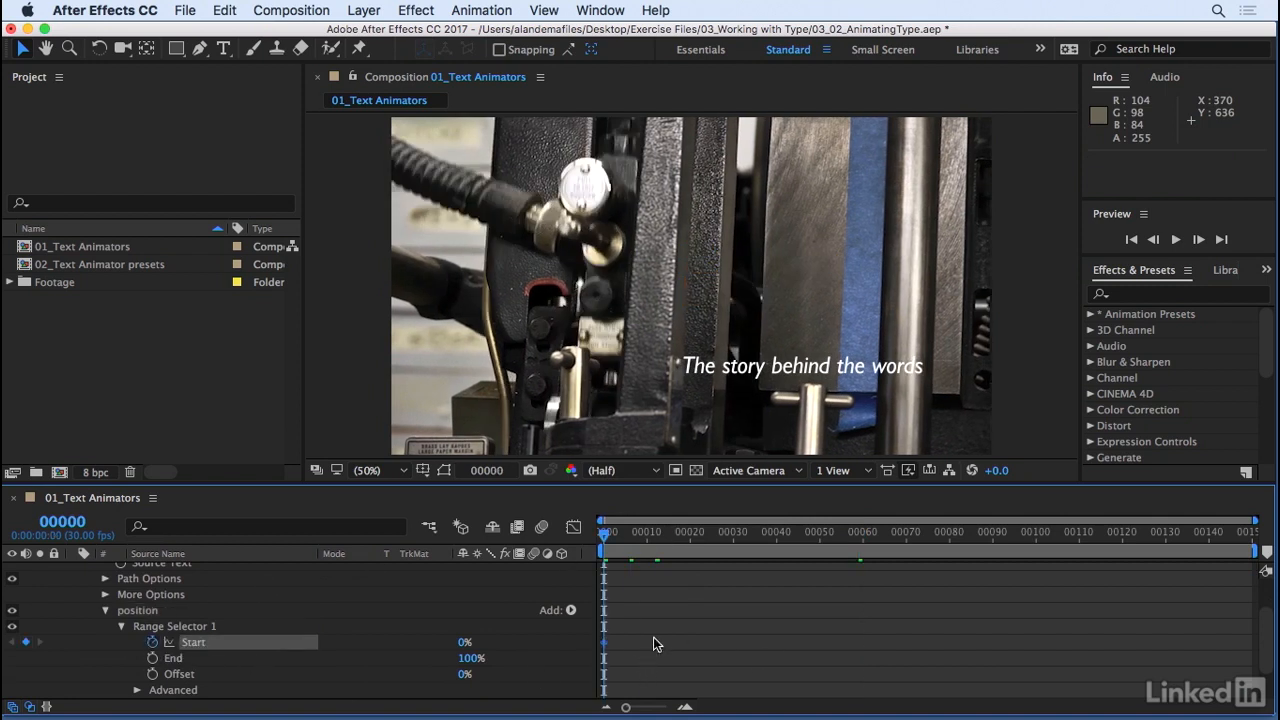
{"action": "left_click_drag", "start_coordinate": [848, 538], "coordinate": [820, 538]}
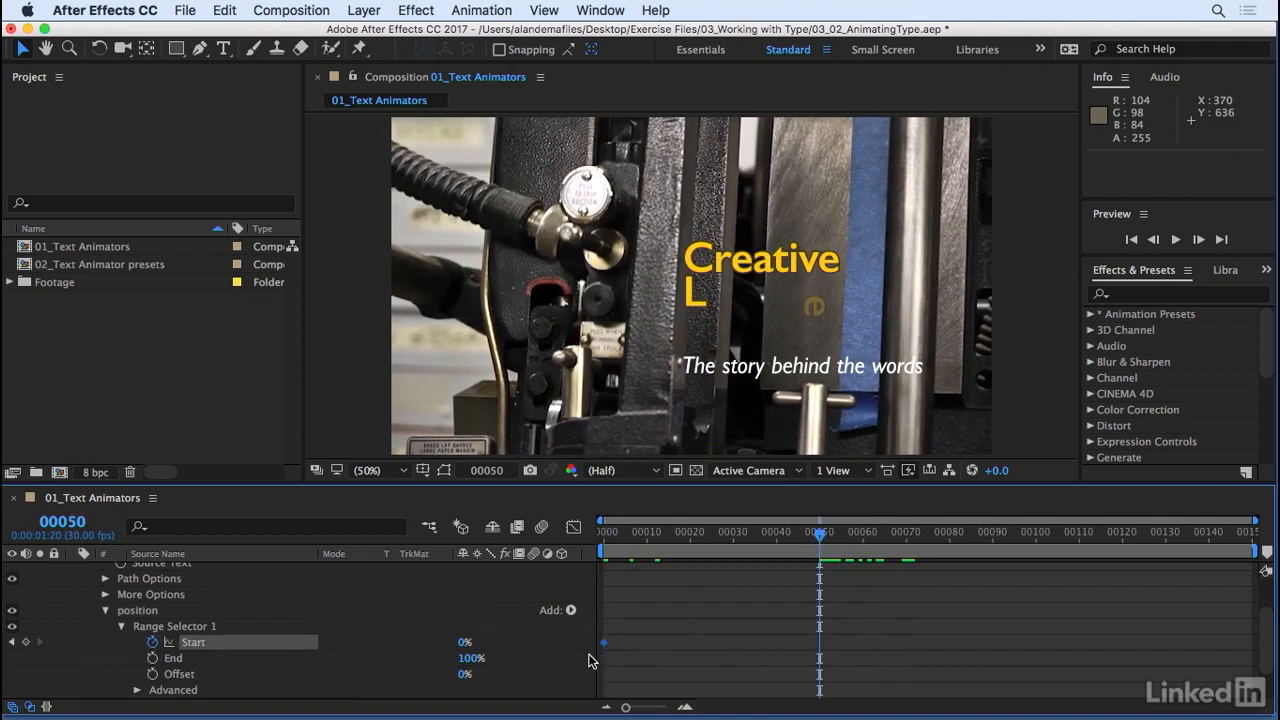
{"action": "left_click_drag", "start_coordinate": [467, 642], "coordinate": [572, 638]}
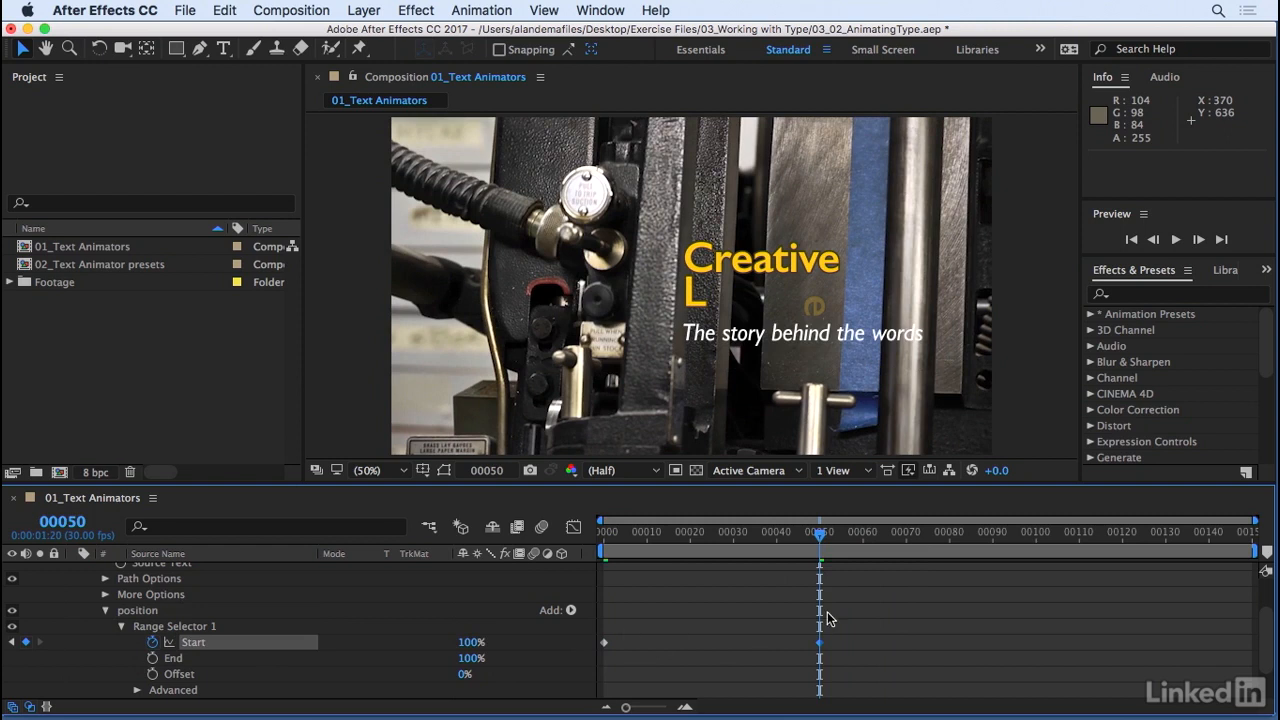
{"action": "left_click_drag", "start_coordinate": [794, 534], "coordinate": [432, 595]}
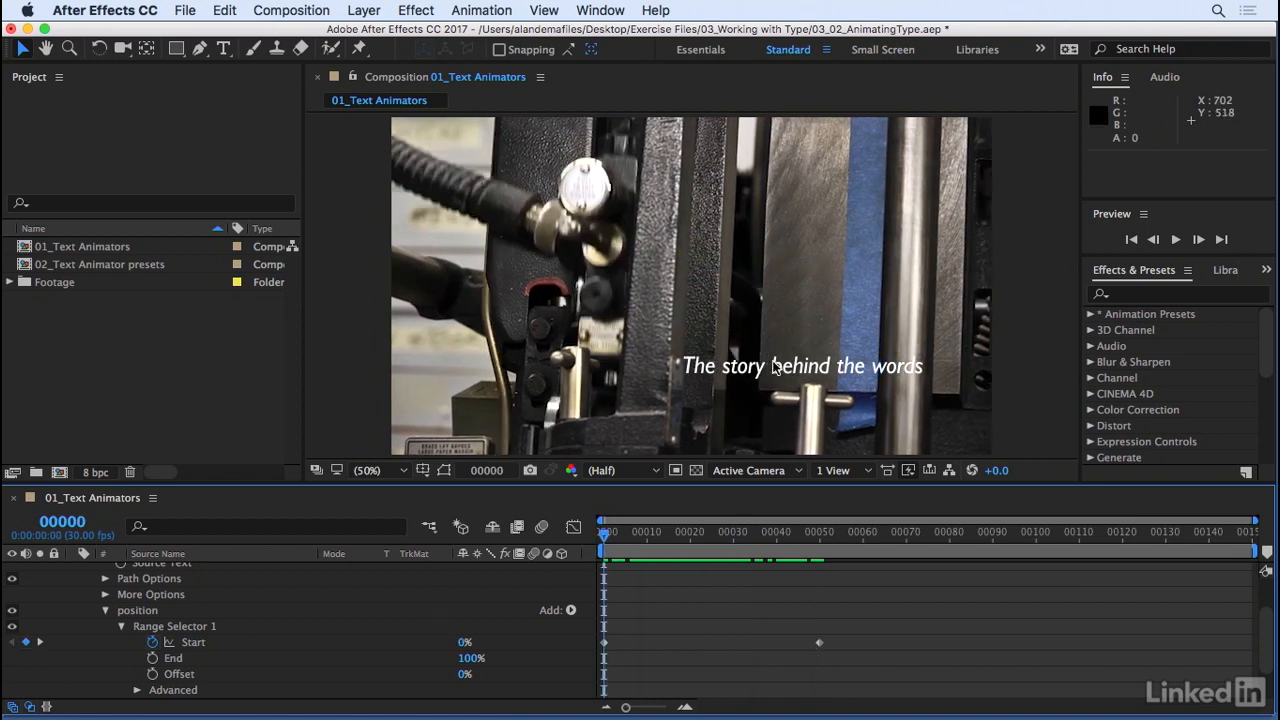
Draw a rectangular mask tightly around the subtitle text on "The story behind the words" layer and preview the masked reveal
{"action": "scroll", "coordinate": [400, 620], "scroll_direction": "up", "scroll_amount": 2}
{"action": "left_click_drag", "start_coordinate": [604, 534], "coordinate": [588, 558]}
{"action": "scroll", "coordinate": [360, 604], "scroll_direction": "up", "scroll_amount": 2}
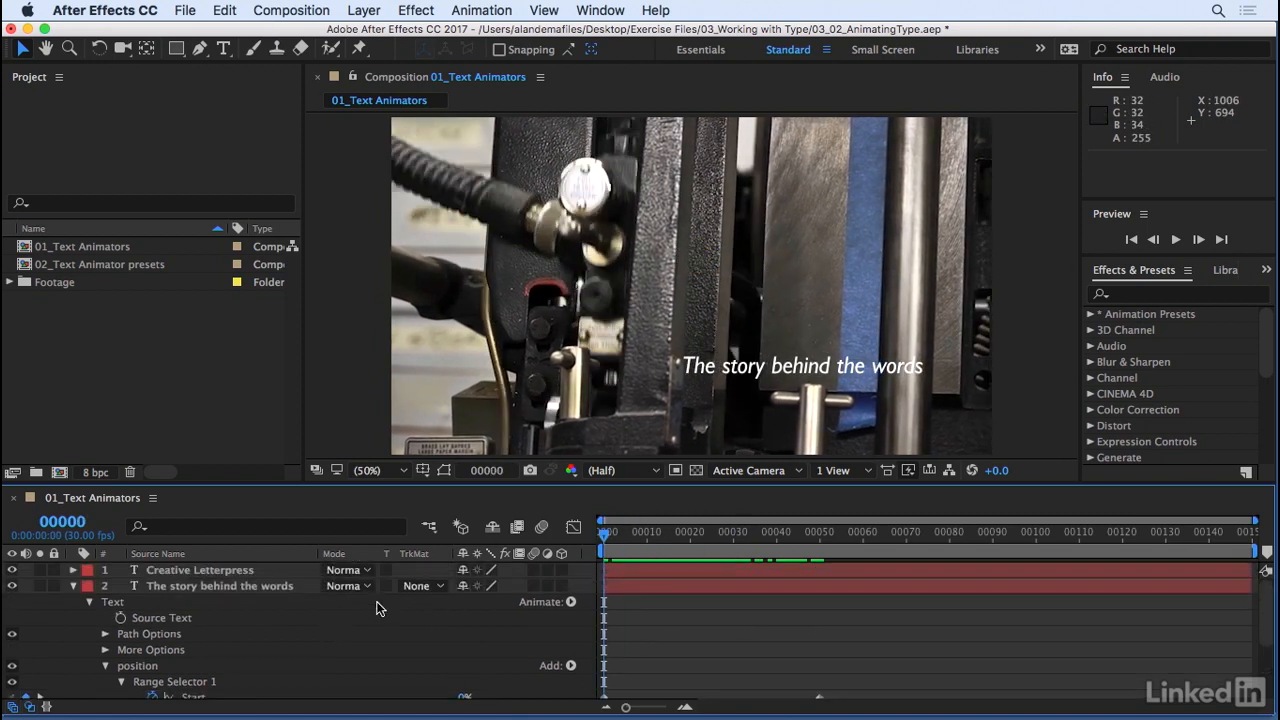
{"action": "left_click", "coordinate": [221, 588]}
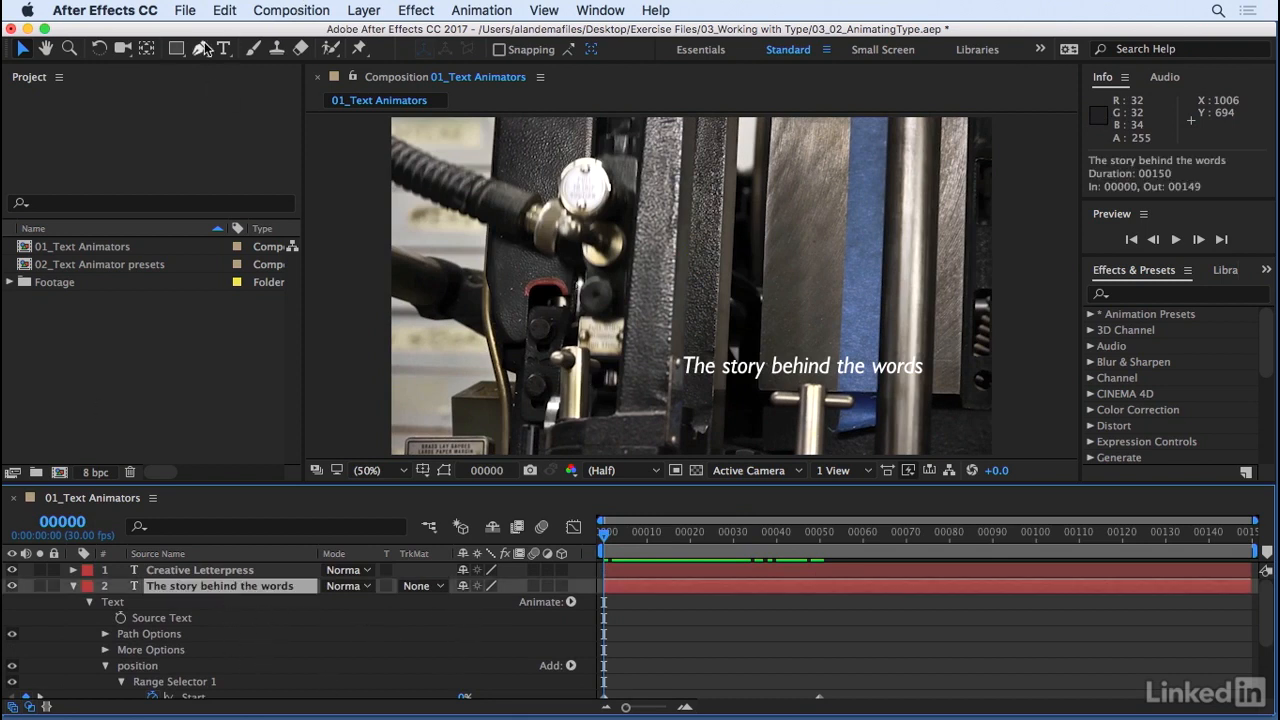
{"action": "left_click_drag", "start_coordinate": [805, 545], "coordinate": [854, 550]}
{"action": "left_click_drag", "start_coordinate": [179, 52], "coordinate": [250, 49]}
{"action": "left_click_drag", "start_coordinate": [680, 318], "coordinate": [929, 348]}
{"action": "key", "text": "space"}
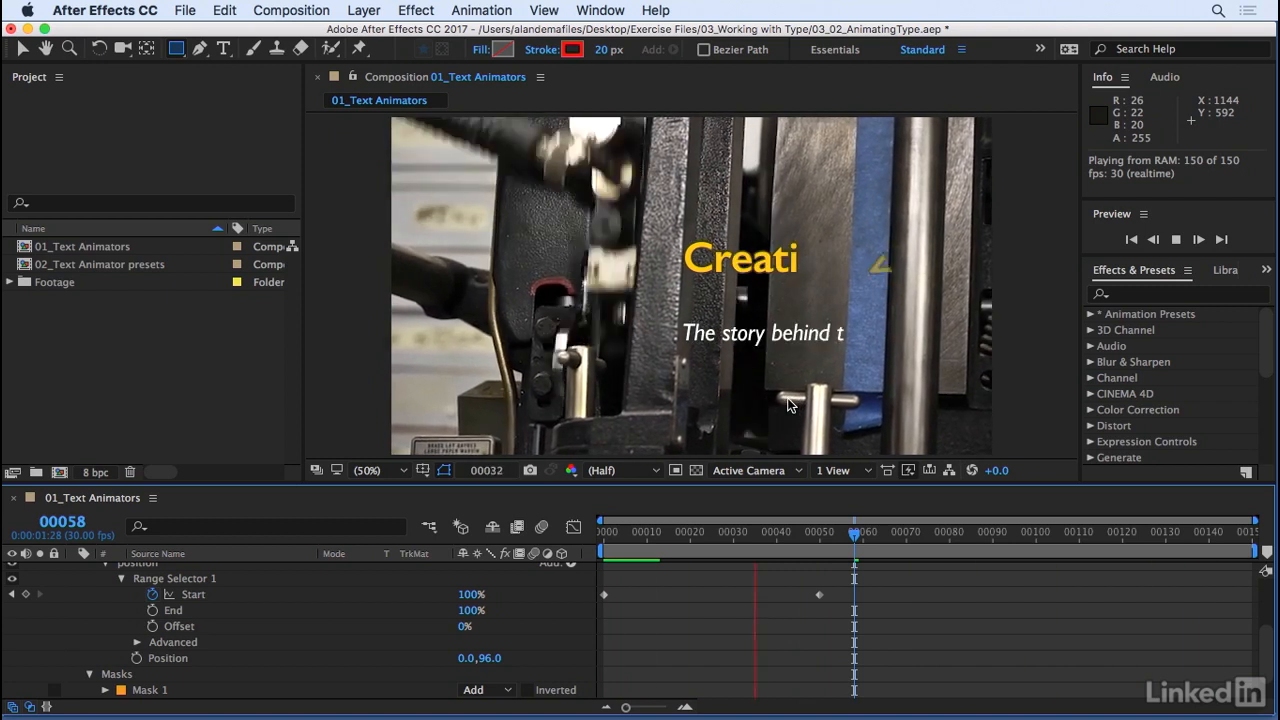
{"action": "left_click_drag", "start_coordinate": [618, 541], "coordinate": [686, 545]}
Set Based On to Words in the subtitle range selector's advanced options and preview the word-by-word reveal
{"action": "scroll", "coordinate": [248, 655], "scroll_direction": "up", "scroll_amount": 3}
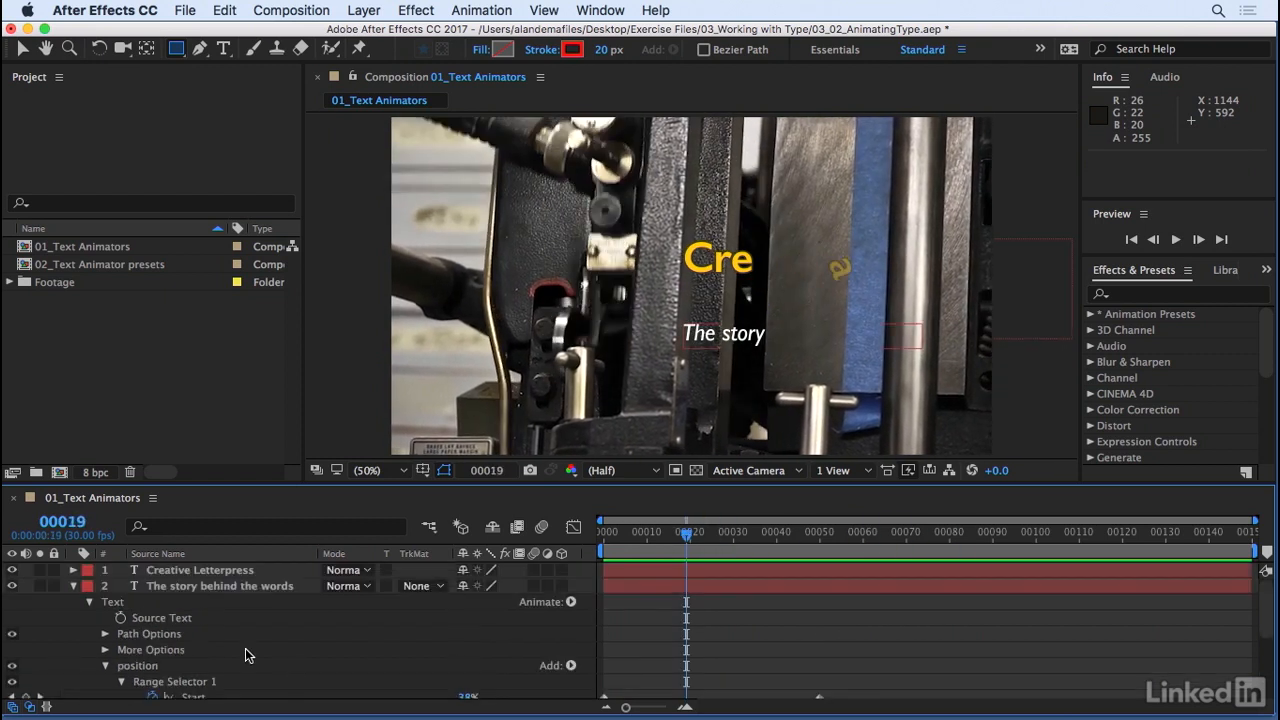
{"action": "scroll", "coordinate": [137, 653], "scroll_direction": "down", "scroll_amount": 6}
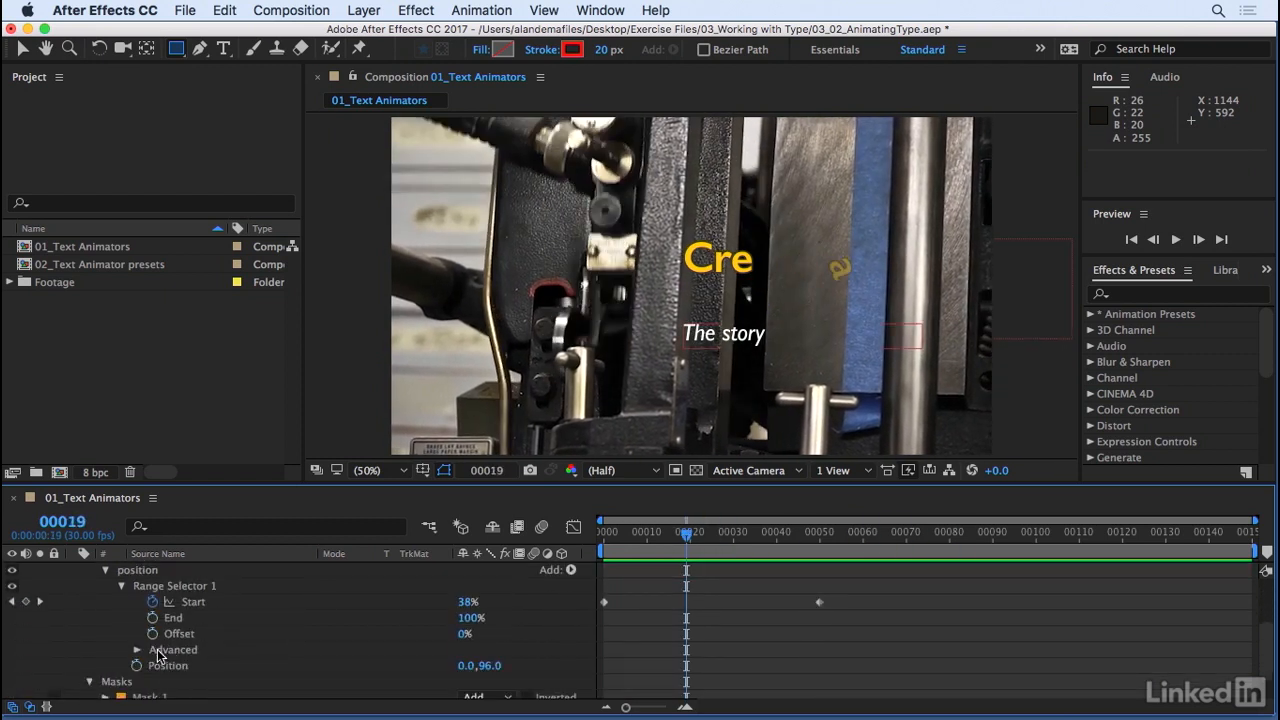
{"action": "left_click", "coordinate": [180, 650]}
{"action": "left_click", "coordinate": [137, 650]}
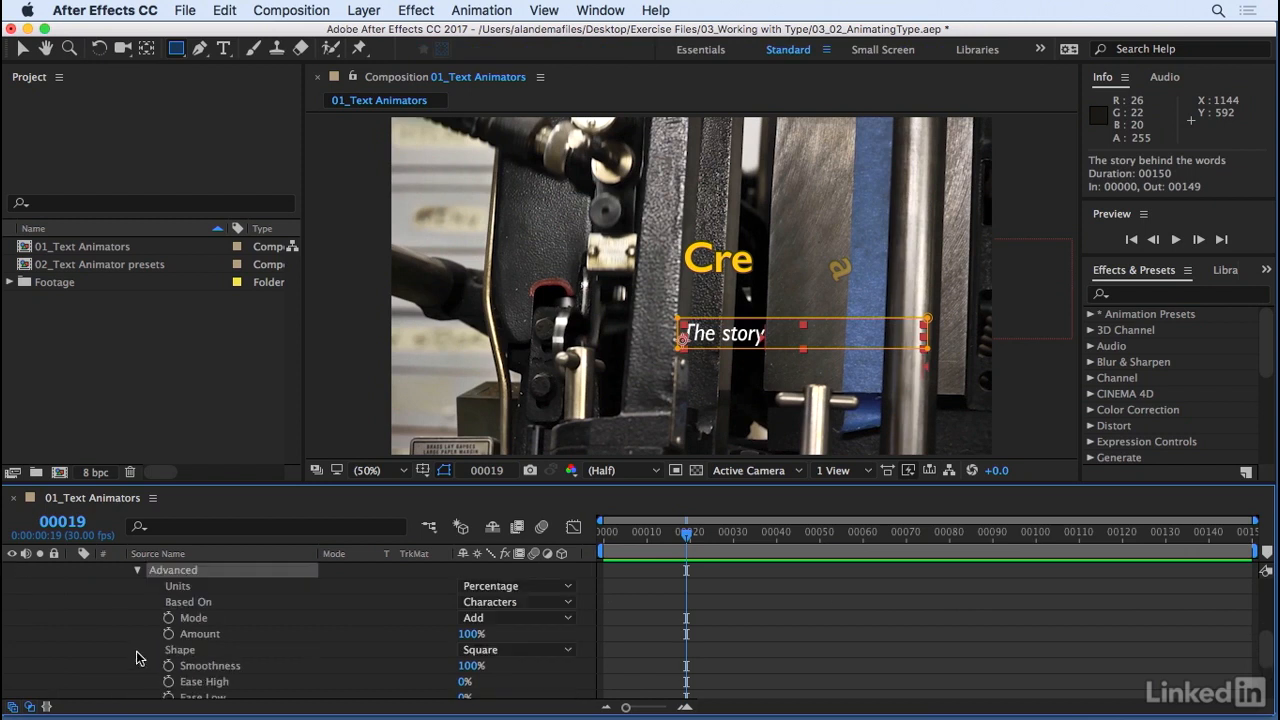
{"action": "left_click", "coordinate": [193, 604]}
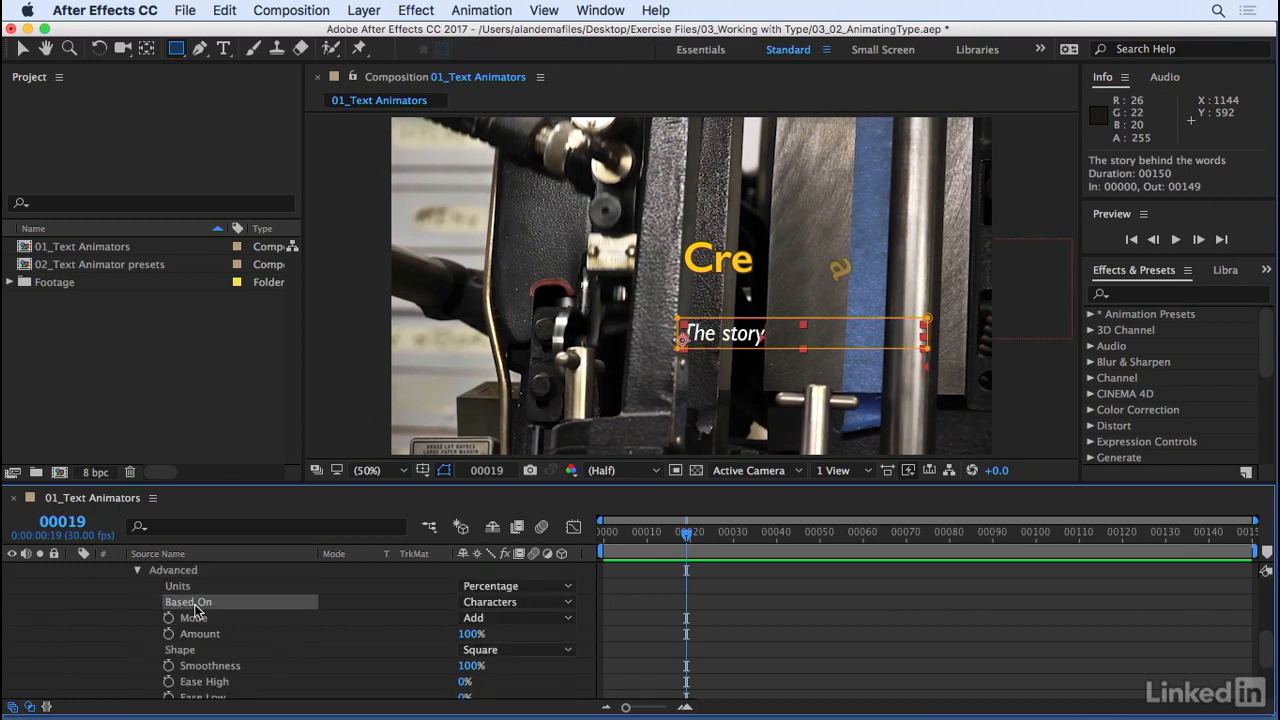
{"action": "left_click", "coordinate": [495, 603]}
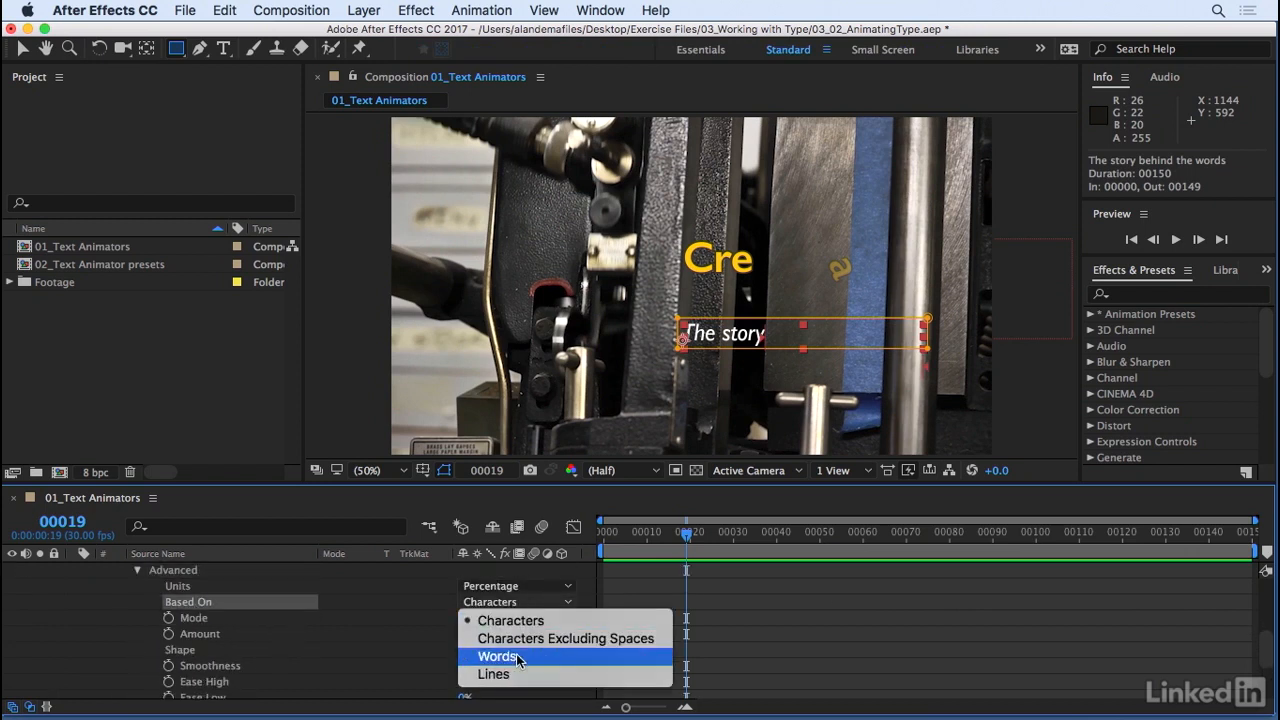
{"action": "left_click", "coordinate": [497, 657]}
{"action": "left_click_drag", "start_coordinate": [629, 532], "coordinate": [697, 537]}
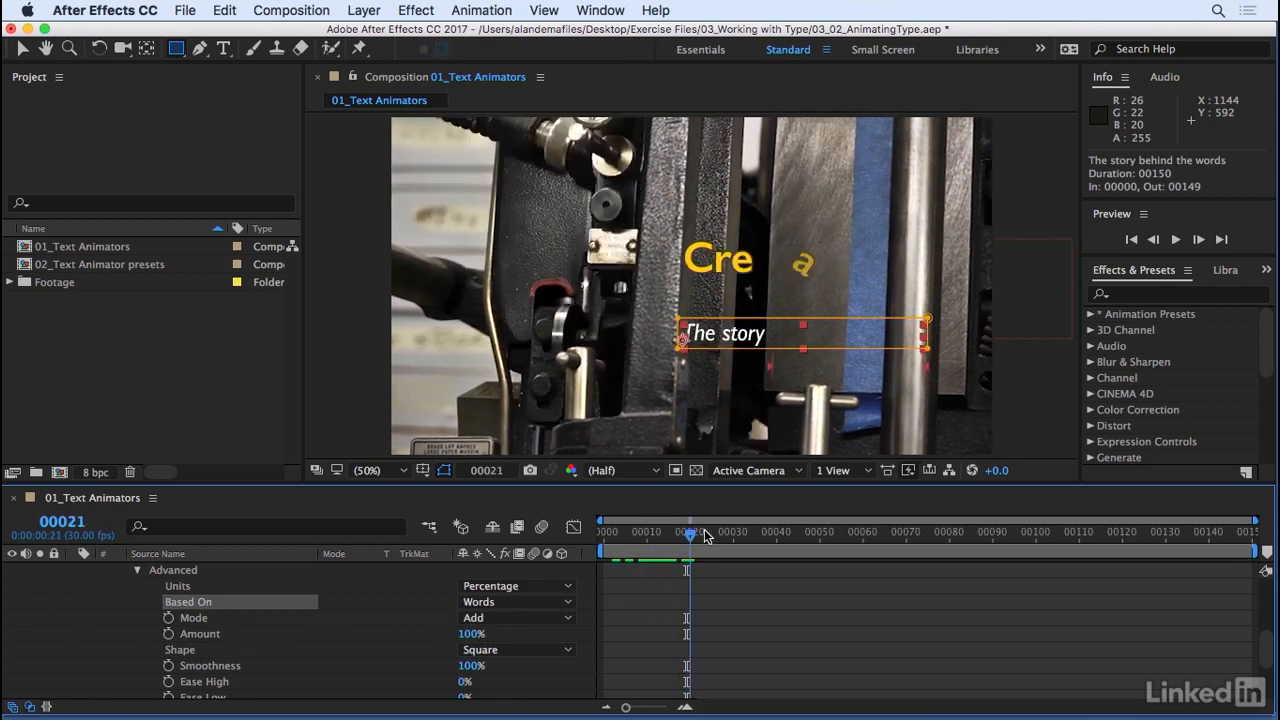
{"action": "key", "text": "space"}
{"action": "left_click_drag", "start_coordinate": [779, 542], "coordinate": [741, 550]}
Turn on Randomize Order for the subtitle's range selector and preview the animation
{"action": "scroll", "coordinate": [650, 655], "scroll_direction": "down", "scroll_amount": 2}
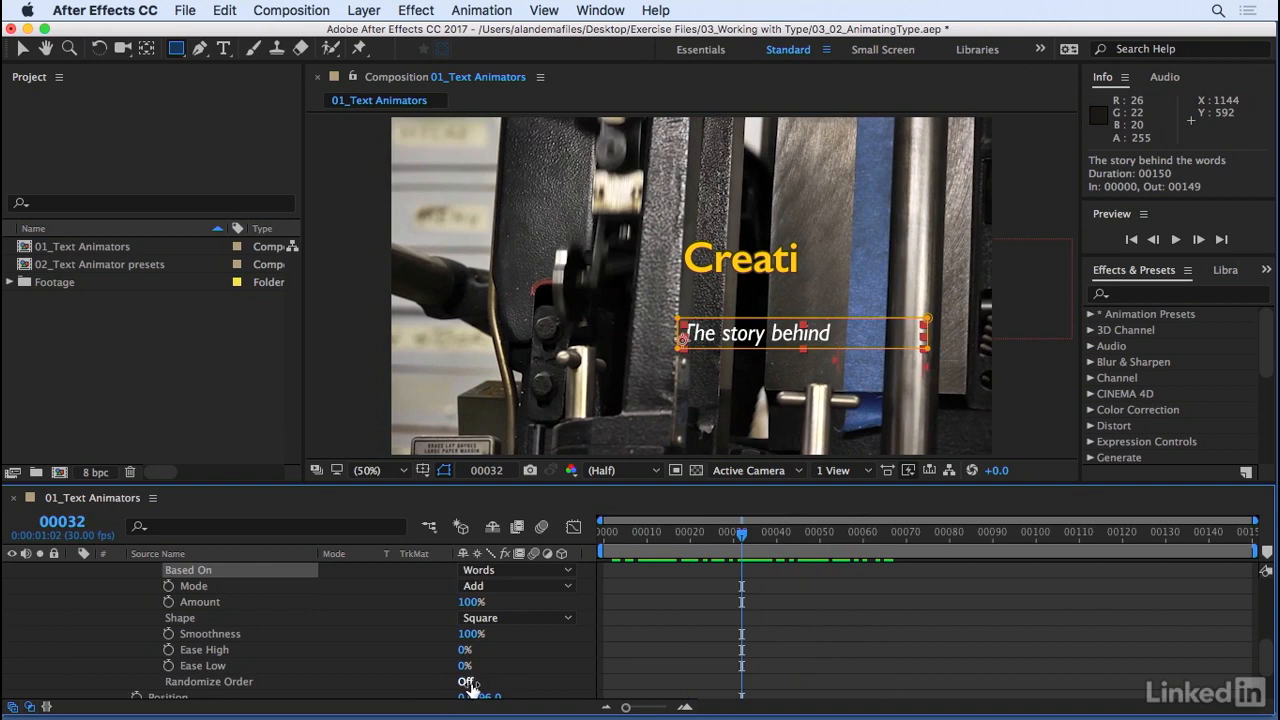
{"action": "left_click", "coordinate": [466, 683]}
{"action": "key", "text": "space"}
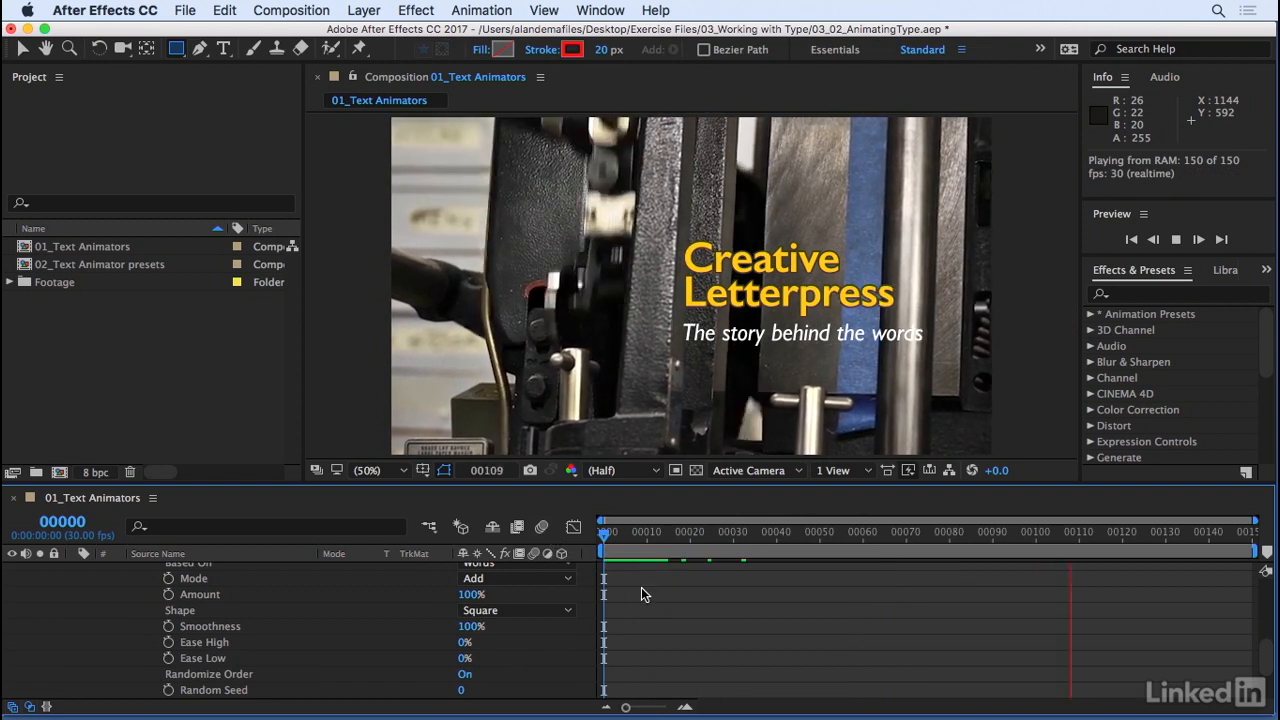
{"action": "scroll", "coordinate": [380, 625], "scroll_direction": "up", "scroll_amount": 2}
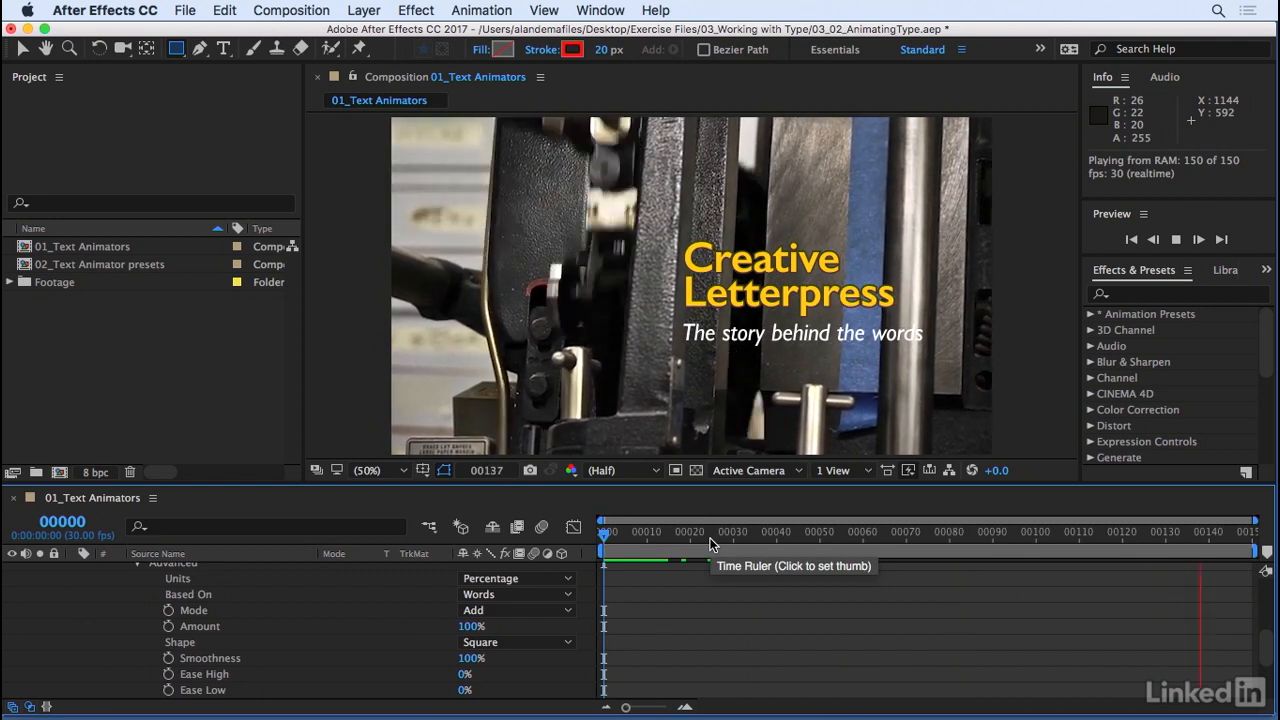
{"action": "key", "text": "space"}
Return to frame 0 and open the 02_Text Animator presets composition
{"action": "key", "text": "Home"}
{"action": "scroll", "coordinate": [417, 566], "scroll_direction": "up", "scroll_amount": 3}
{"action": "left_click", "coordinate": [25, 265]}
{"action": "double_click", "coordinate": [27, 266]}
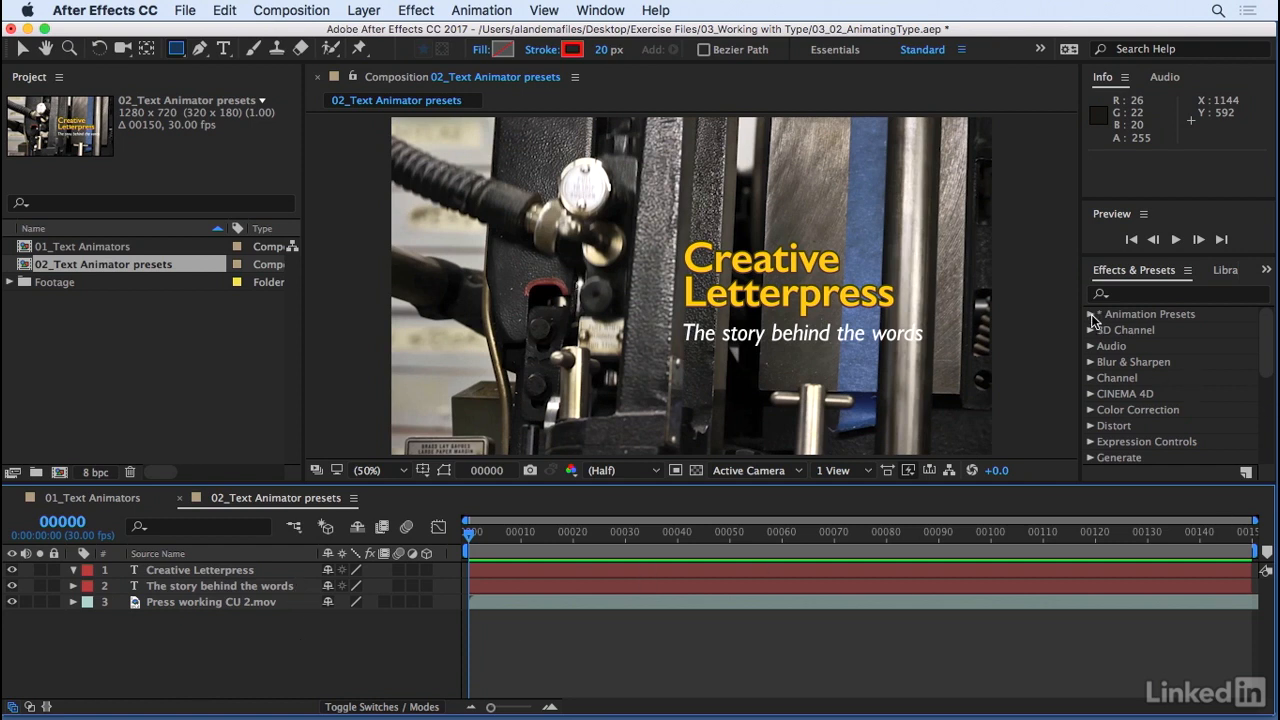
Expand the Animation Presets down to Text > Animate In and widen the list to show the full preset names
{"action": "left_click", "coordinate": [1143, 277]}
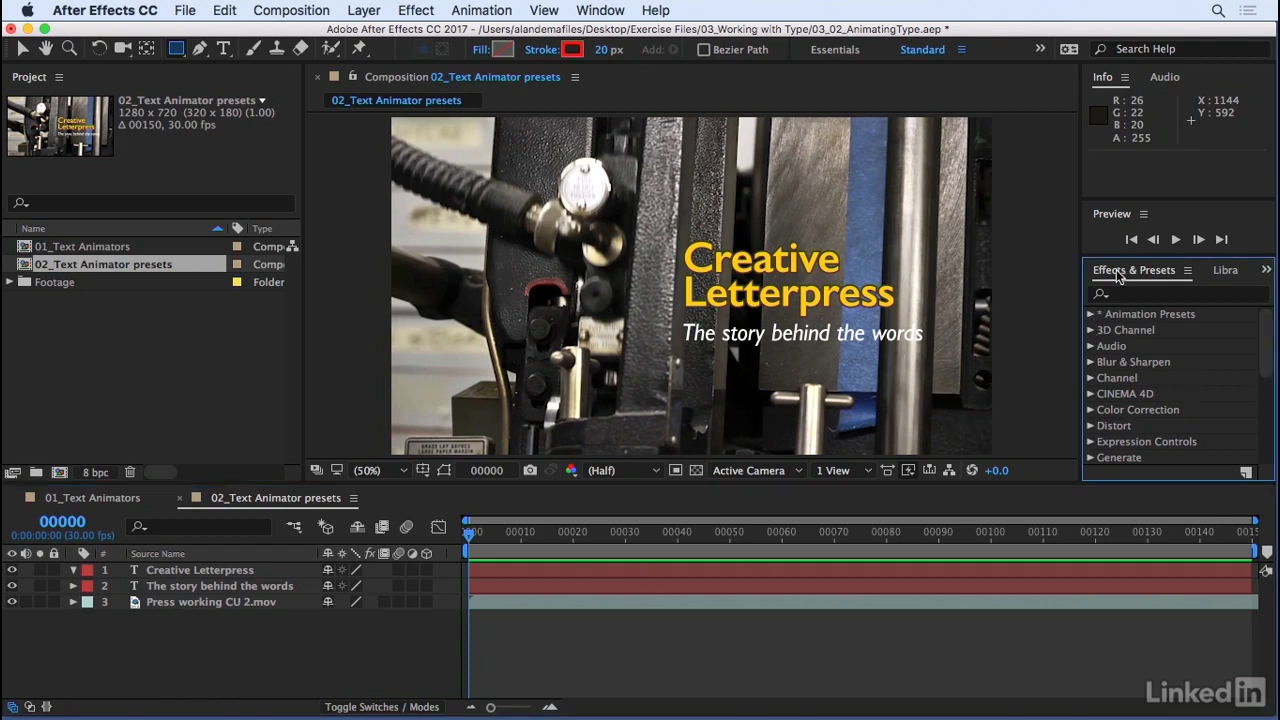
{"action": "left_click", "coordinate": [1091, 314]}
{"action": "scroll", "coordinate": [1155, 335], "scroll_direction": "down", "scroll_amount": 3}
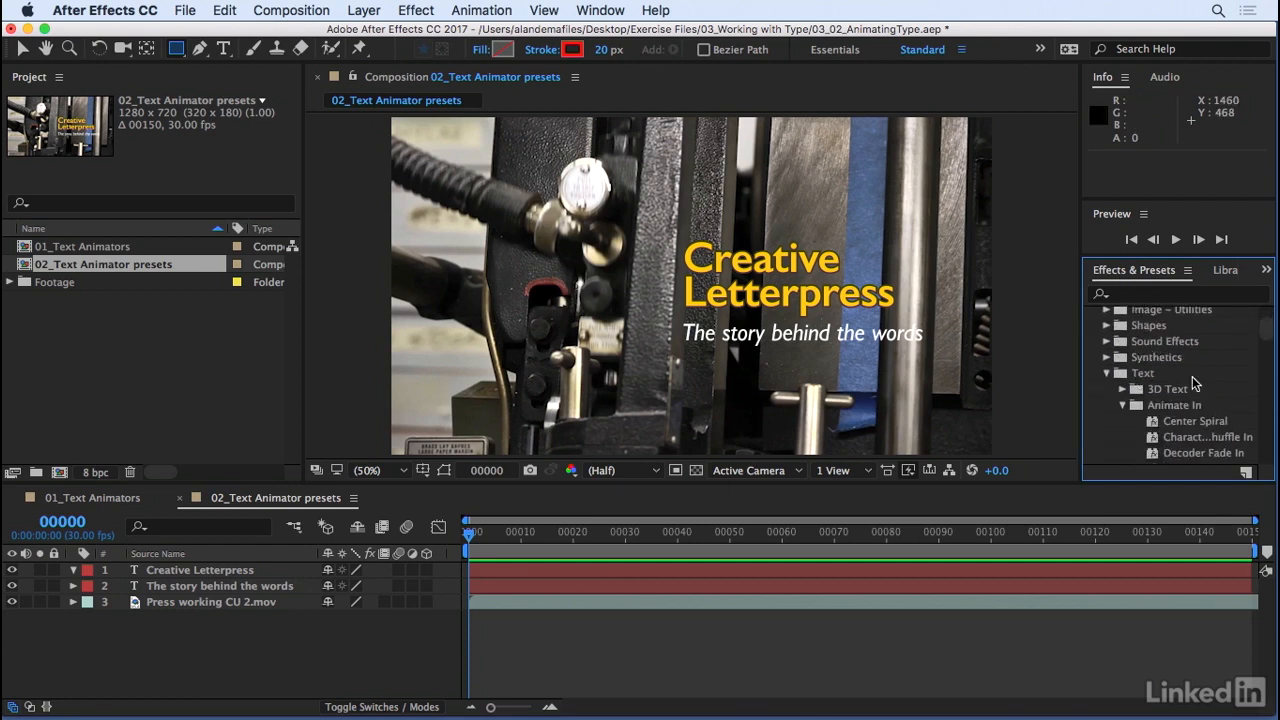
{"action": "scroll", "coordinate": [1200, 410], "scroll_direction": "down", "scroll_amount": 4}
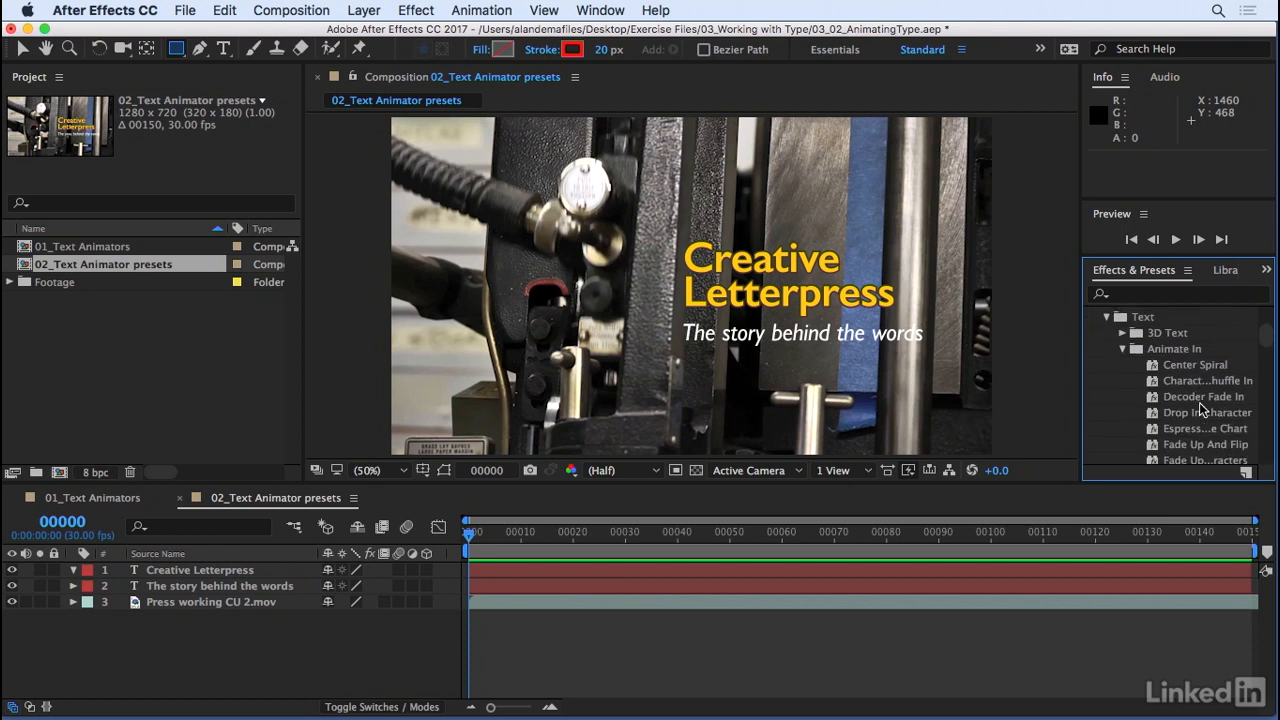
{"action": "left_click_drag", "start_coordinate": [1081, 394], "coordinate": [977, 394]}
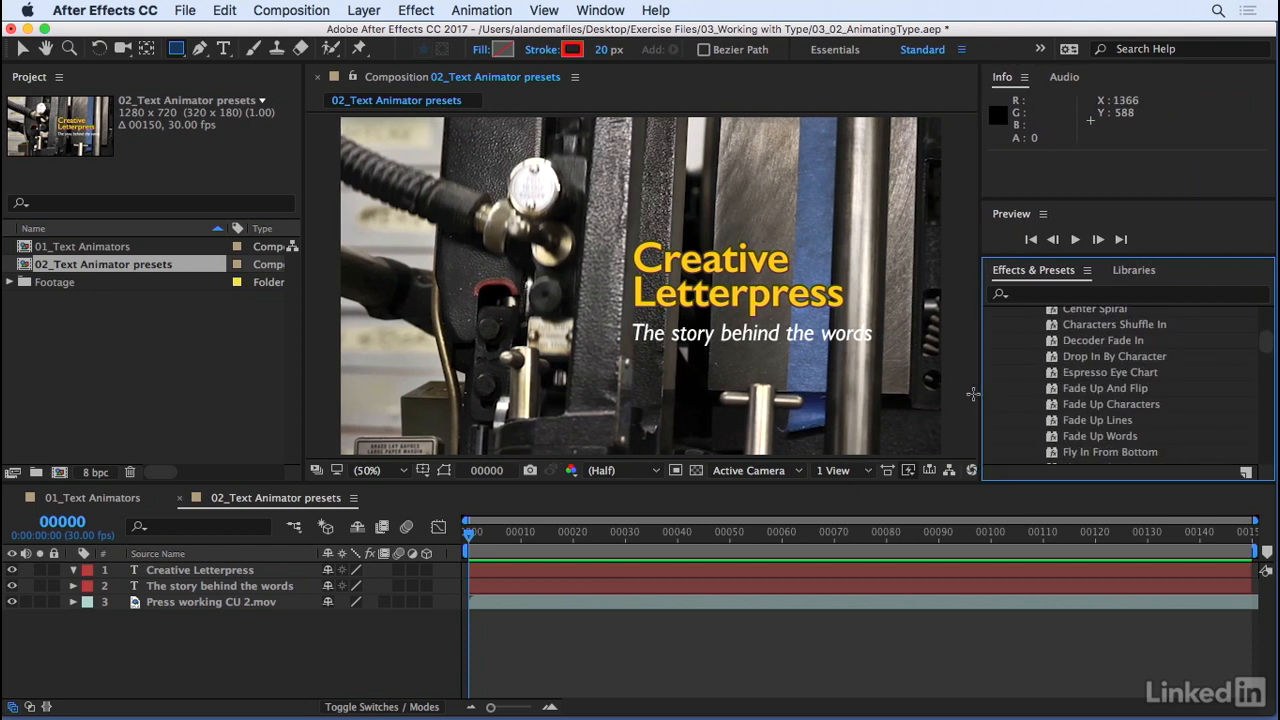
Apply the Fade Up And Flip preset to the Creative Letterpress layer and preview the animation
{"action": "left_click_drag", "start_coordinate": [1085, 395], "coordinate": [178, 569]}
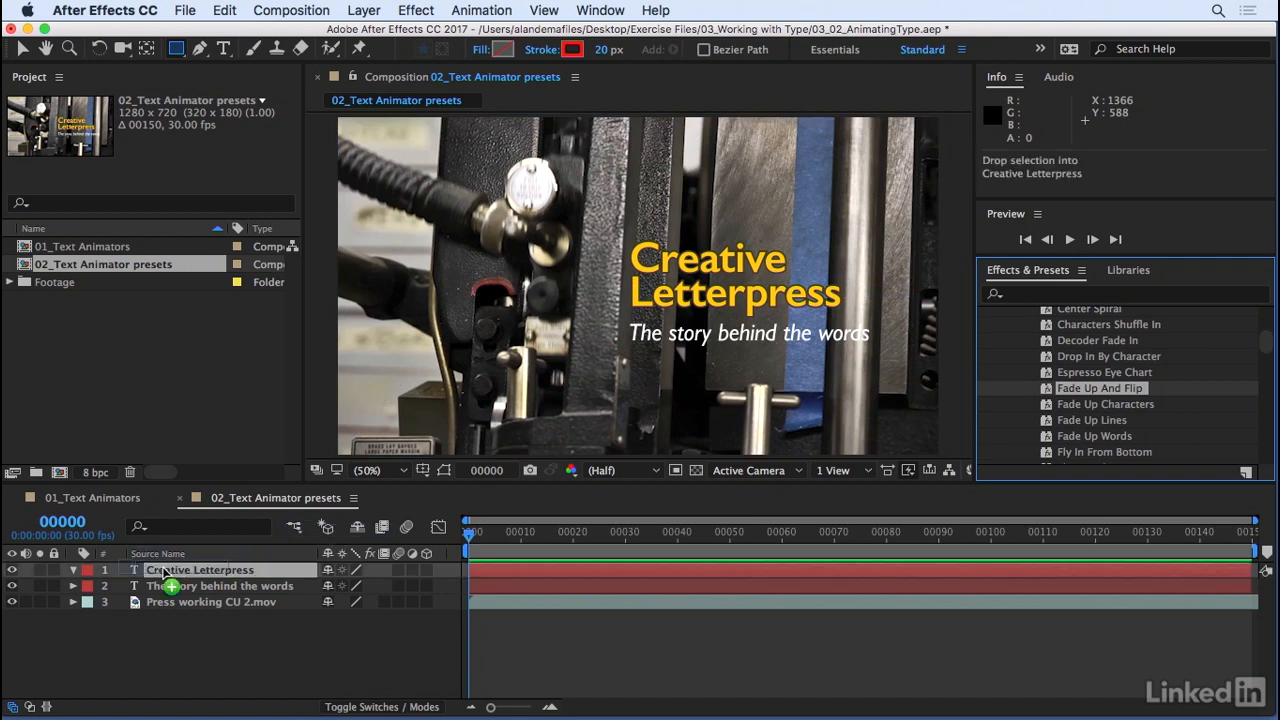
{"action": "left_click", "coordinate": [350, 662]}
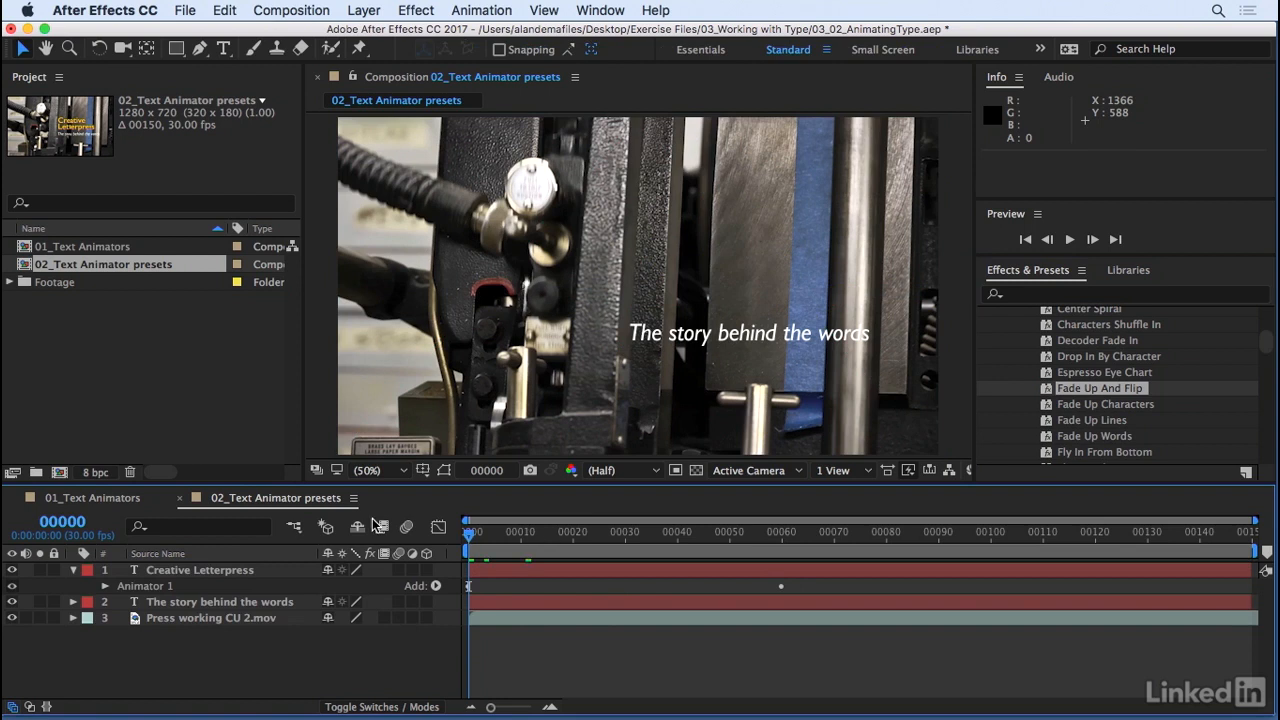
{"action": "key", "text": "space"}
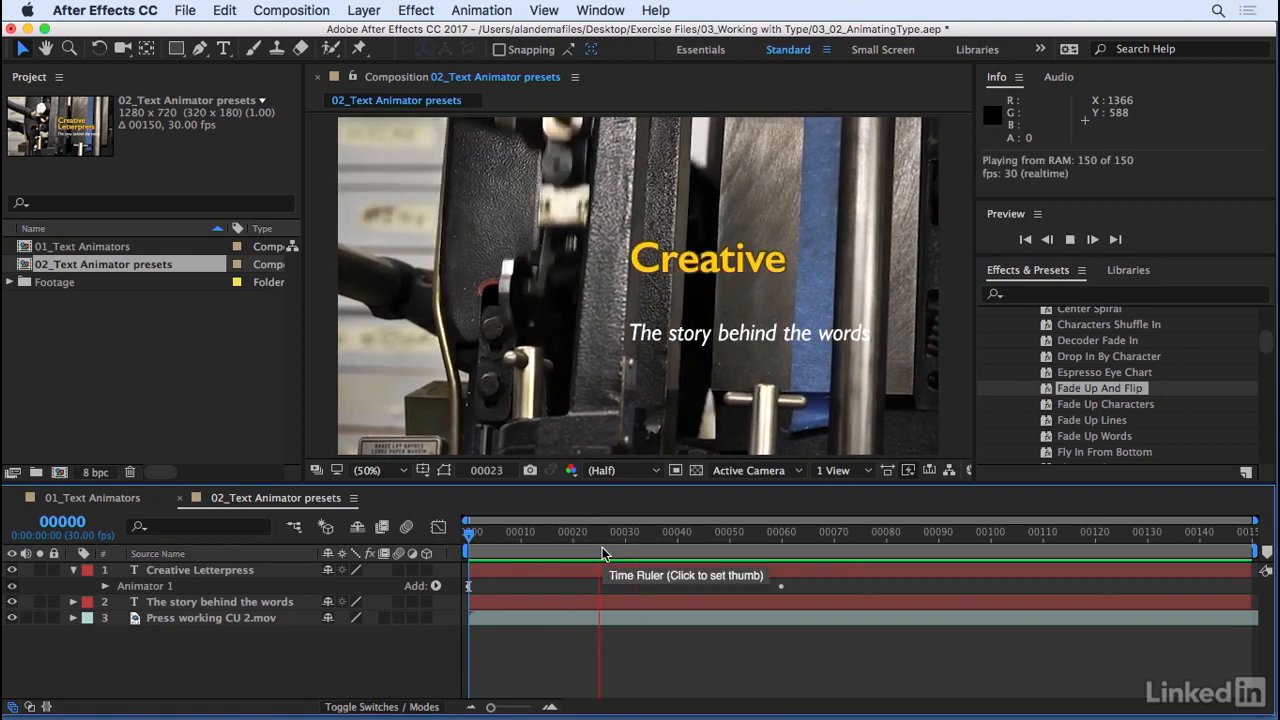
Set Based On to Characters in the advanced options of the title's Range Selector 1
{"action": "left_click", "coordinate": [105, 587]}
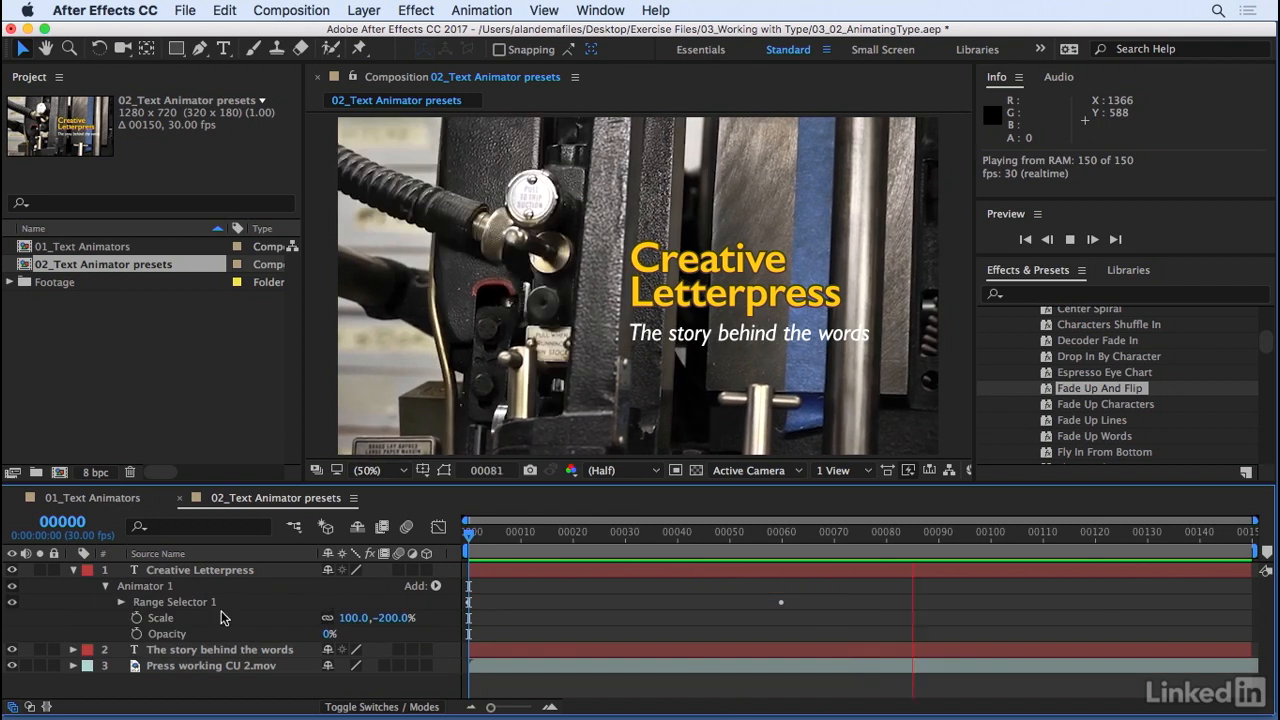
{"action": "left_click", "coordinate": [122, 603]}
{"action": "left_click", "coordinate": [138, 666]}
{"action": "scroll", "coordinate": [138, 666], "scroll_direction": "down", "scroll_amount": 2}
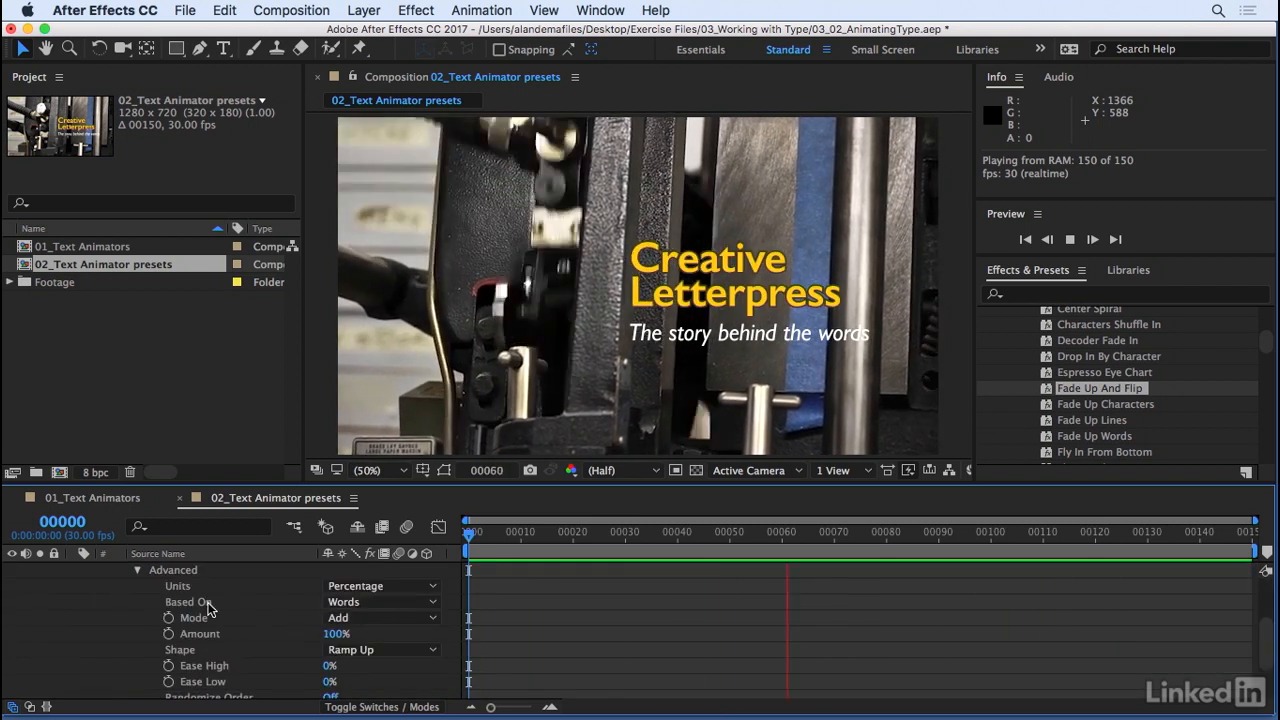
{"action": "left_click", "coordinate": [378, 602]}
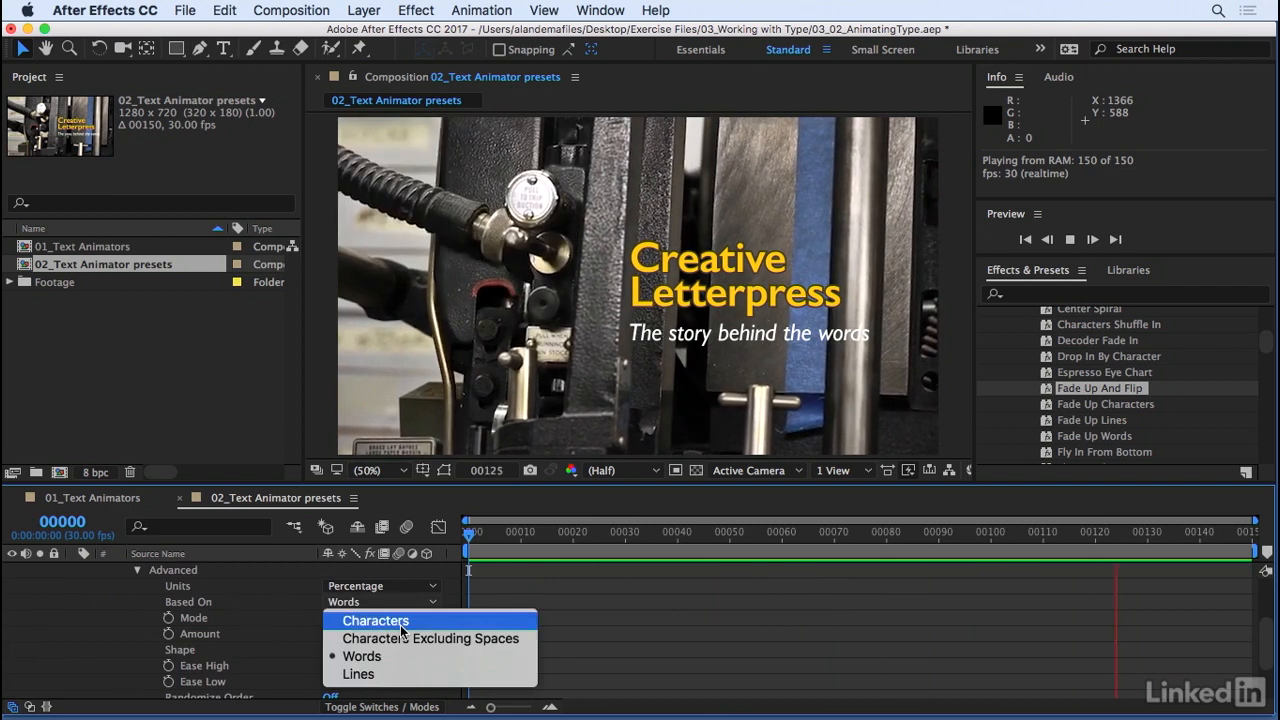
{"action": "left_click", "coordinate": [634, 605]}
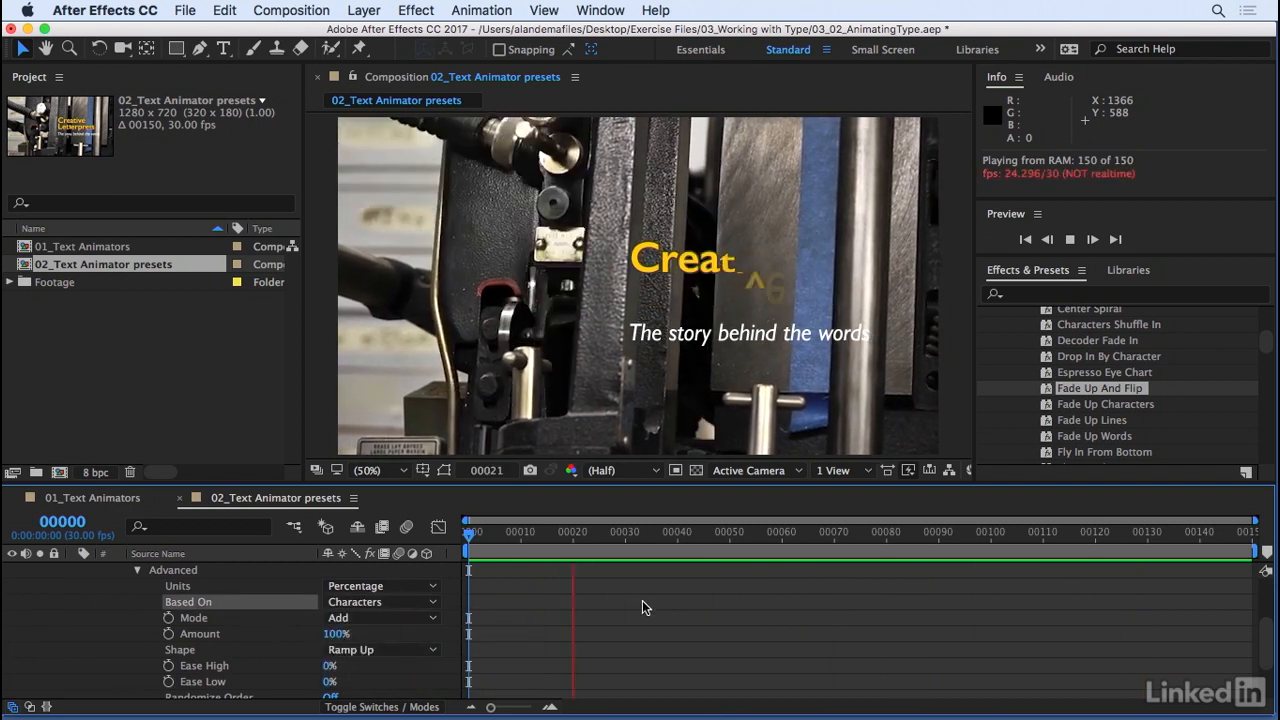
Collapse Animator 1 in the Creative Letterpress layer's text properties and switch the animator off
{"action": "scroll", "coordinate": [172, 676], "scroll_direction": "up", "scroll_amount": 2}
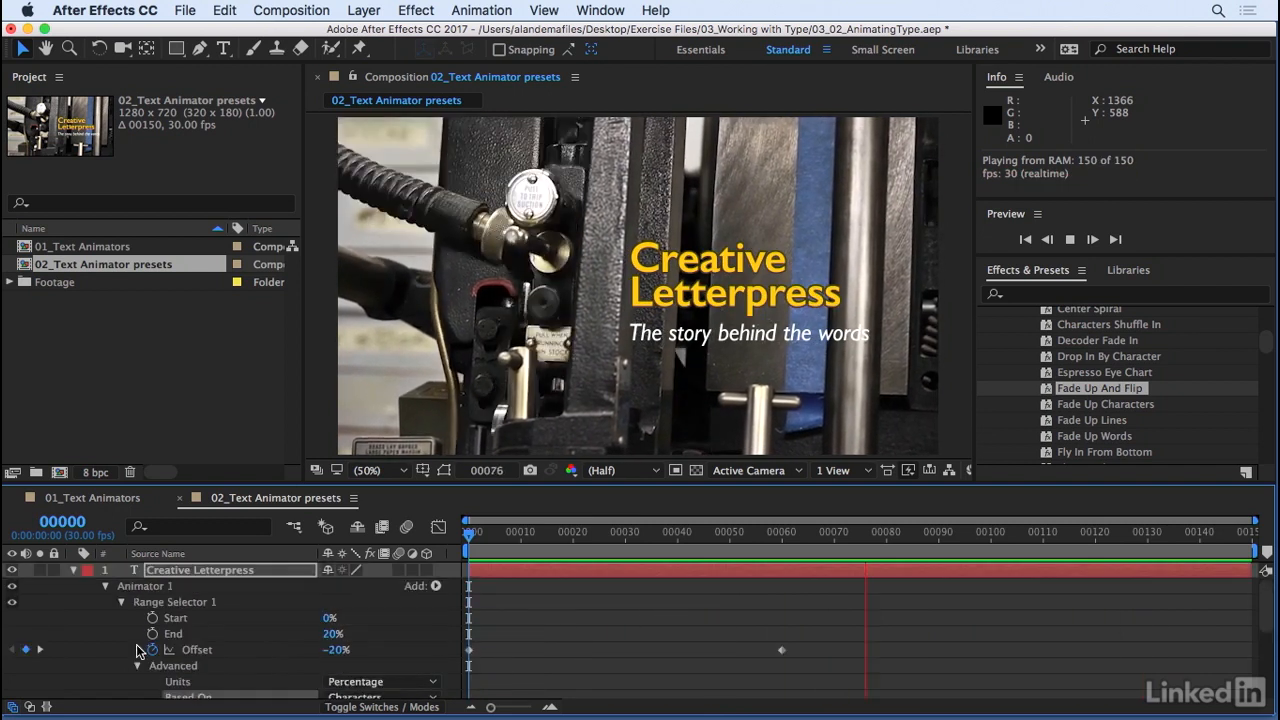
{"action": "left_click", "coordinate": [73, 569]}
{"action": "left_click", "coordinate": [72, 570]}
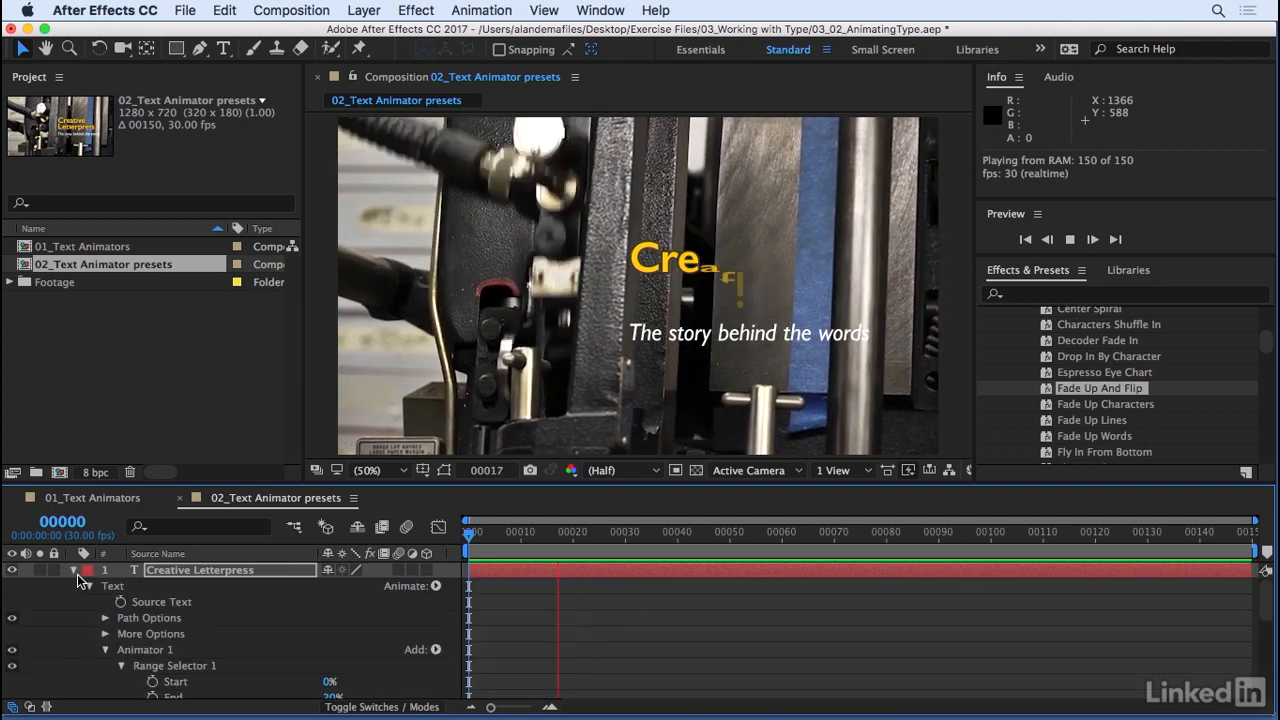
{"action": "left_click", "coordinate": [89, 587]}
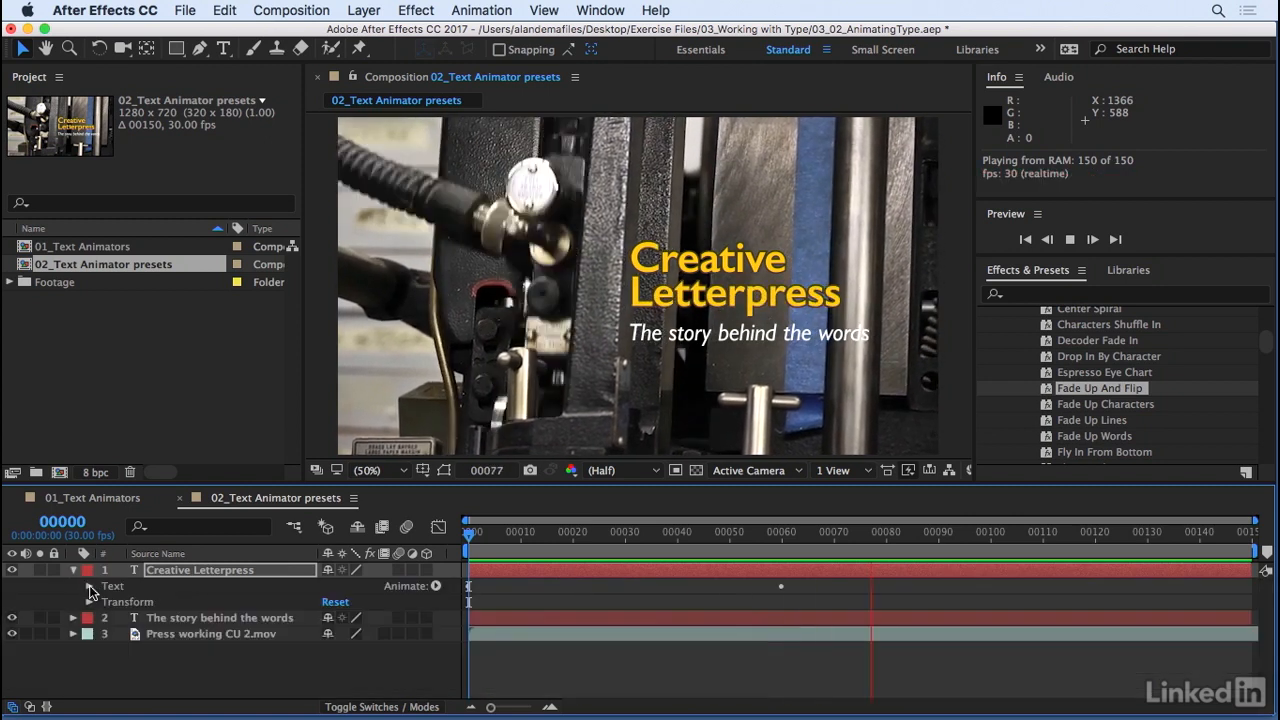
{"action": "left_click", "coordinate": [89, 587]}
{"action": "scroll", "coordinate": [101, 592], "scroll_direction": "down", "scroll_amount": 1}
{"action": "left_click", "coordinate": [105, 632]}
{"action": "left_click", "coordinate": [137, 645]}
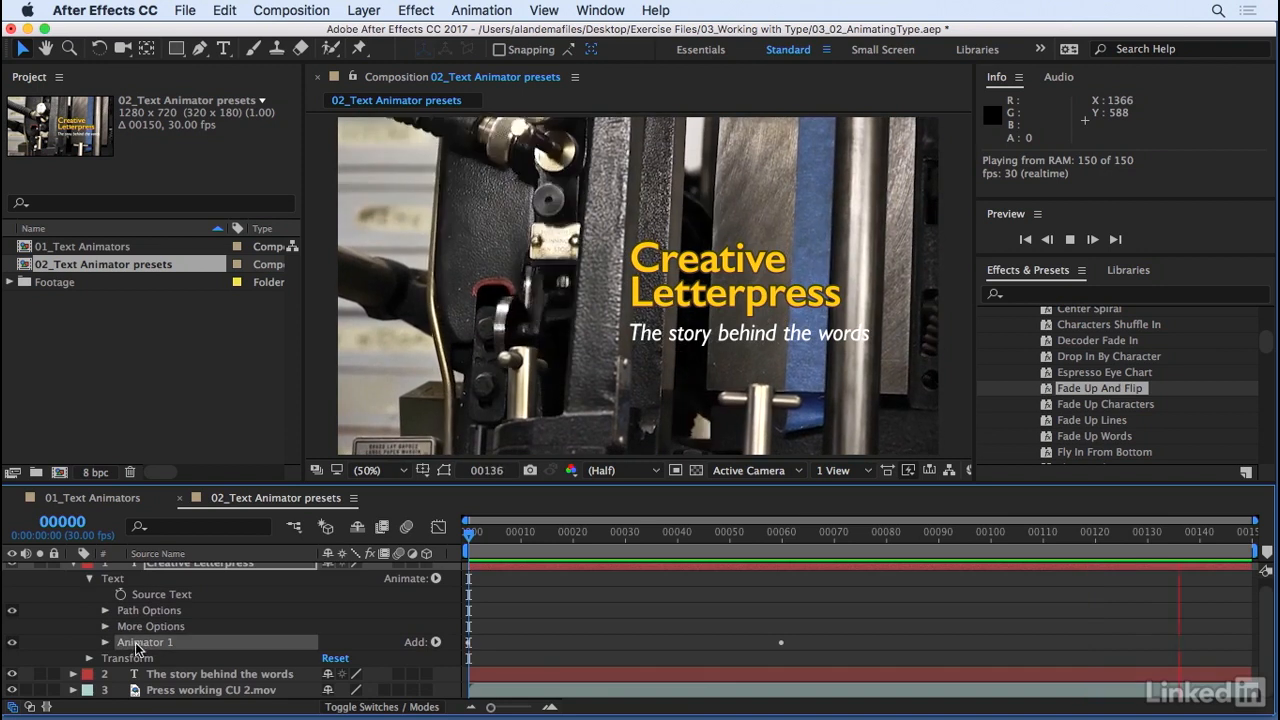
Try the Pop Buzz Words preset on the Creative Letterpress title and undo it after previewing
{"action": "scroll", "coordinate": [1170, 421], "scroll_direction": "down", "scroll_amount": 2}
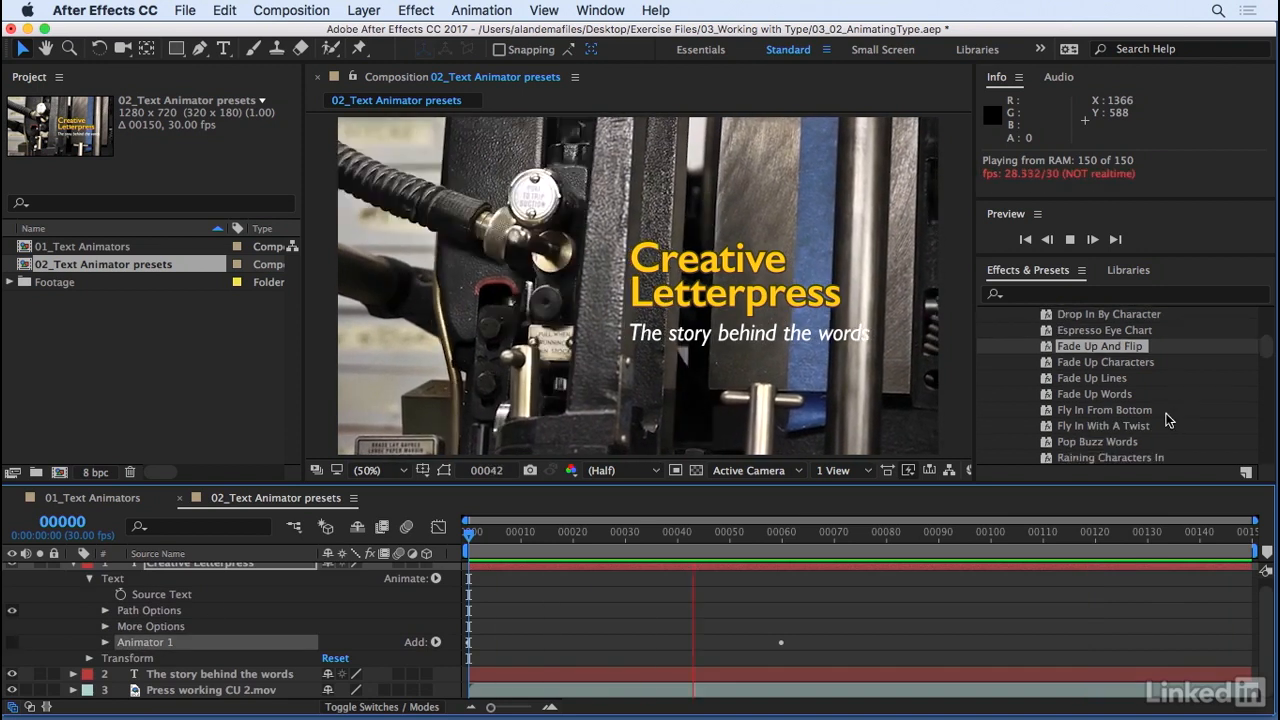
{"action": "scroll", "coordinate": [1165, 418], "scroll_direction": "down", "scroll_amount": 3}
{"action": "left_click", "coordinate": [1168, 401]}
{"action": "left_click_drag", "start_coordinate": [1168, 401], "coordinate": [552, 576]}
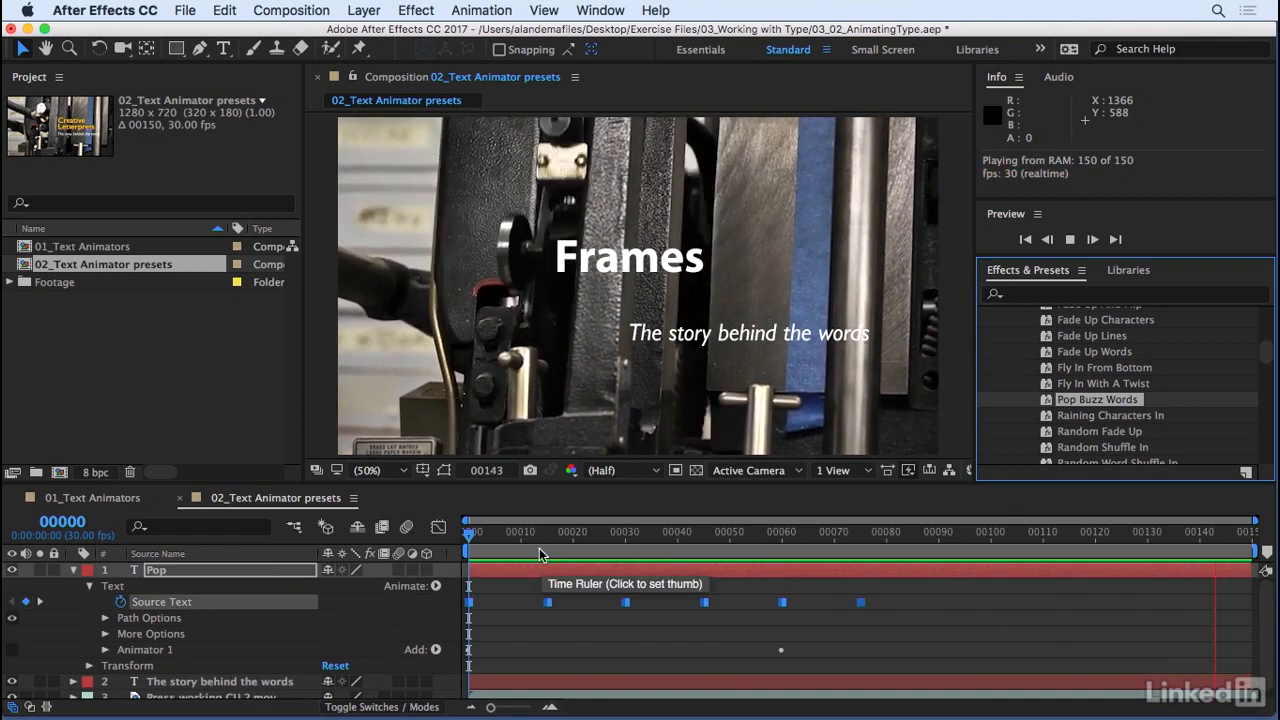
{"action": "key", "text": "super+z"}
{"action": "left_click_drag", "start_coordinate": [563, 541], "coordinate": [418, 556]}
{"action": "scroll", "coordinate": [1060, 428], "scroll_direction": "down", "scroll_amount": 1}
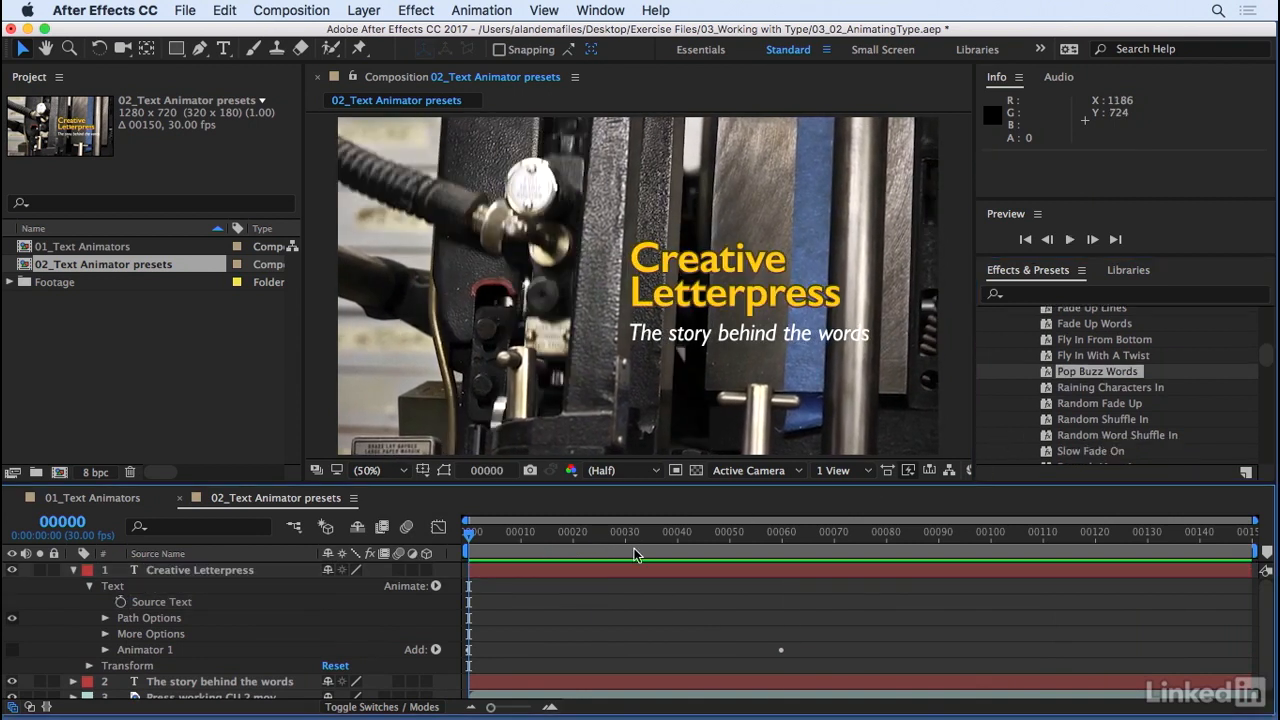
Apply the Spin In By Word preset to "The story behind the words" layer and preview the animation
{"action": "left_click", "coordinate": [72, 570]}
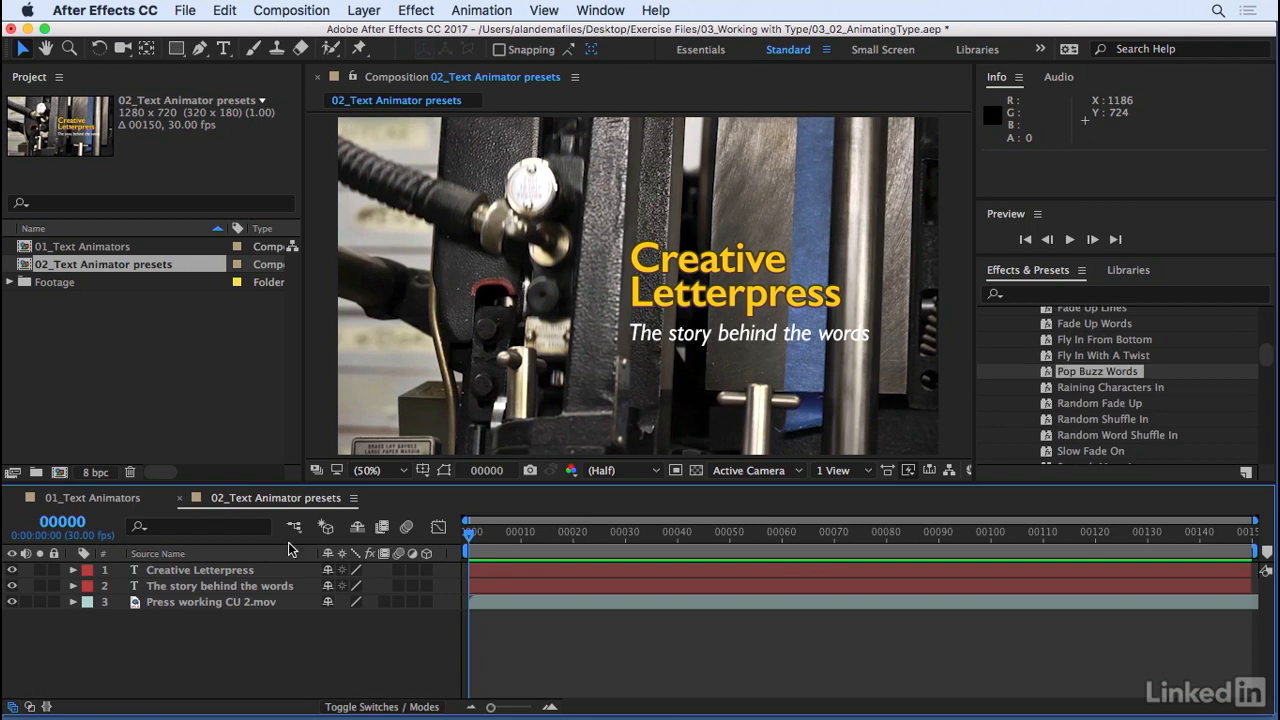
{"action": "left_click", "coordinate": [148, 590]}
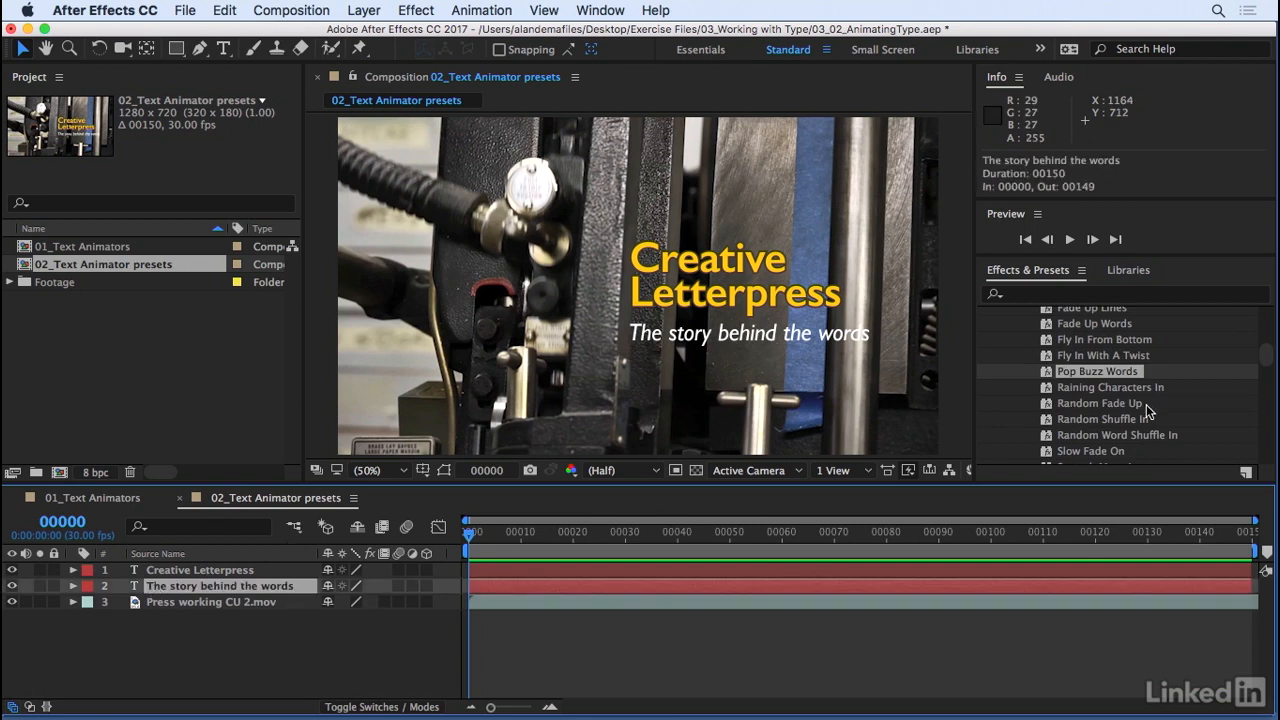
{"action": "scroll", "coordinate": [1125, 430], "scroll_direction": "down", "scroll_amount": 3}
{"action": "left_click_drag", "start_coordinate": [1072, 441], "coordinate": [162, 591]}
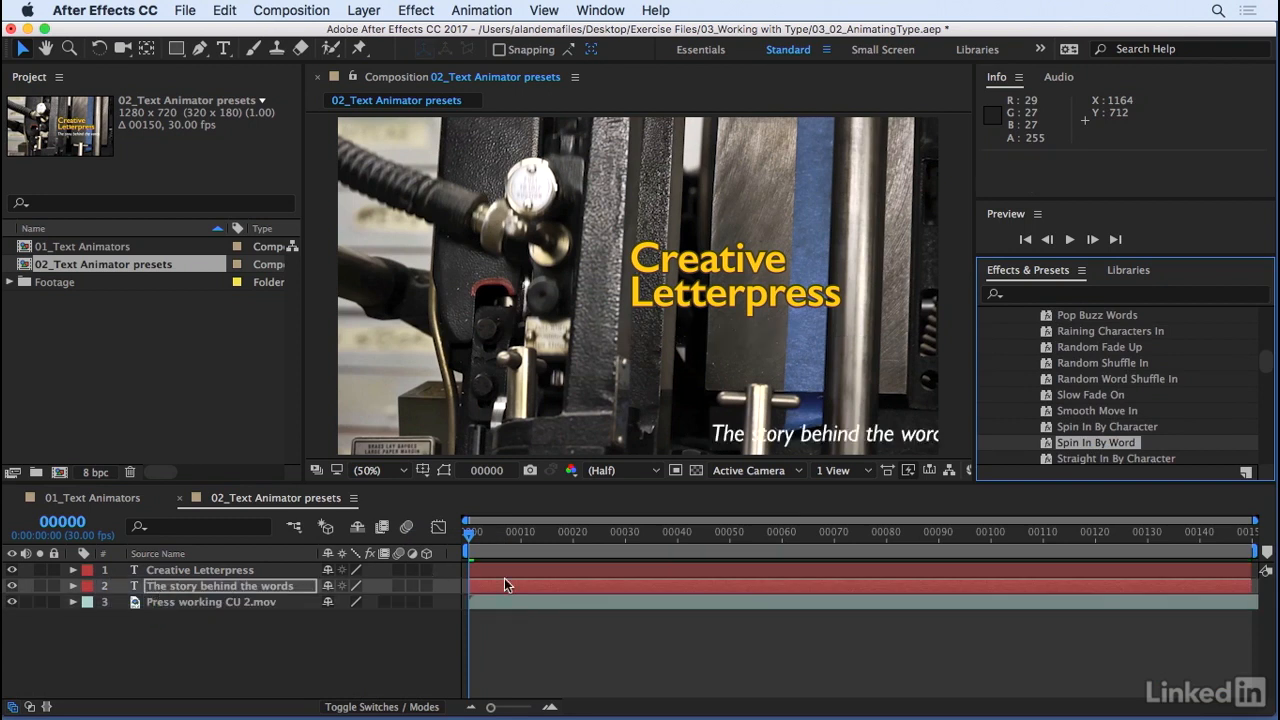
{"action": "key", "text": "space"}
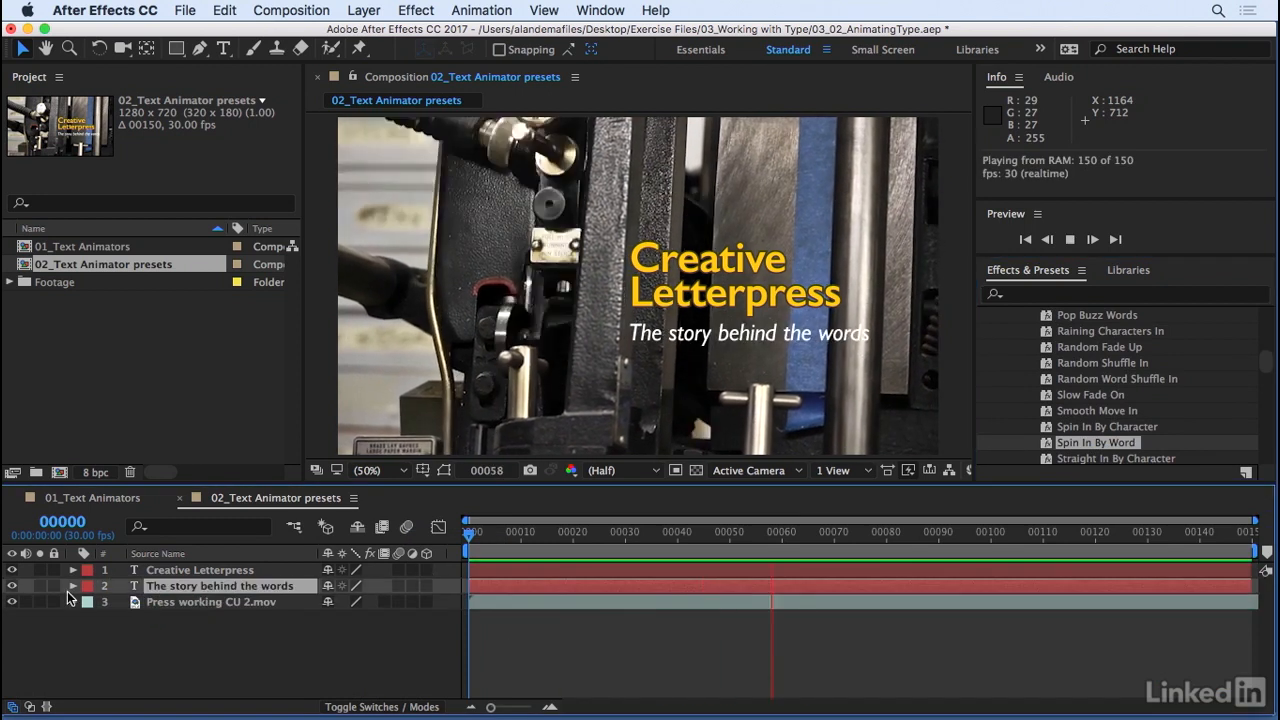
Examine the subtitle's Animator 1, including its Range Selector 1 keyframes, position, rotation and advanced options
{"action": "left_click", "coordinate": [72, 586]}
{"action": "left_click", "coordinate": [89, 602]}
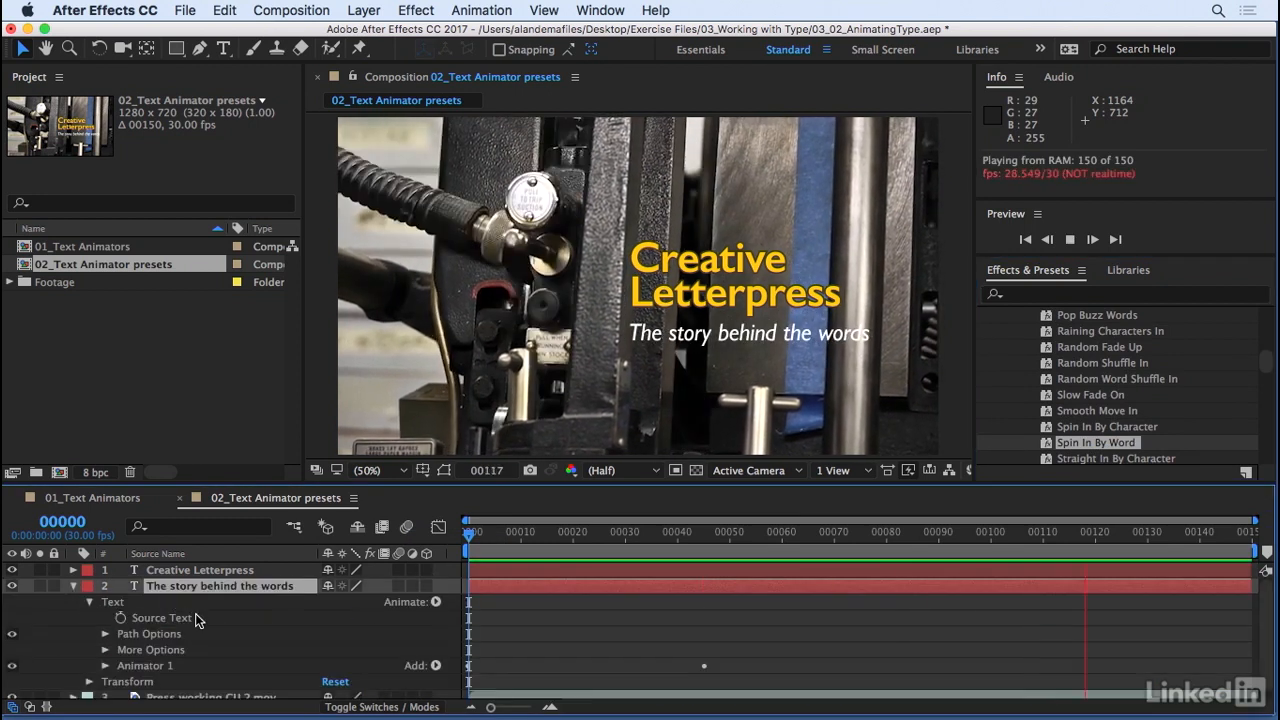
{"action": "scroll", "coordinate": [100, 640], "scroll_direction": "down", "scroll_amount": 1}
{"action": "left_click", "coordinate": [105, 658]}
{"action": "scroll", "coordinate": [105, 658], "scroll_direction": "down", "scroll_amount": 1}
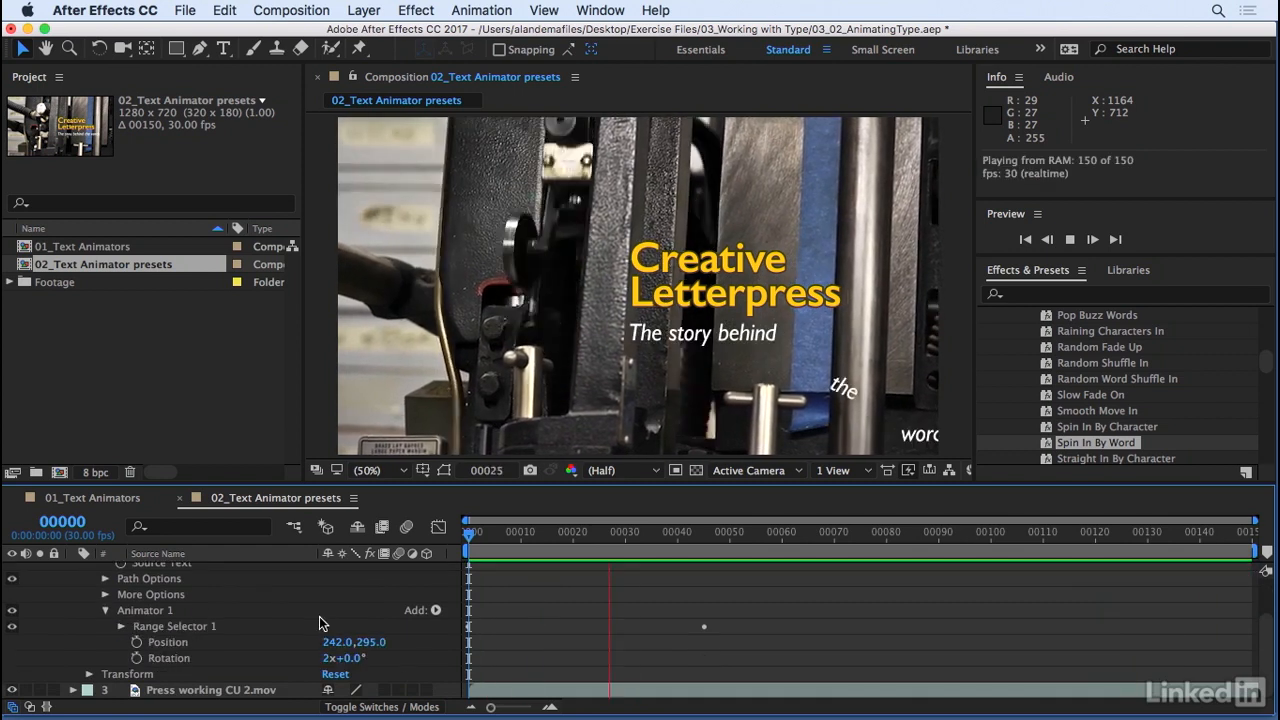
{"action": "left_click", "coordinate": [121, 626]}
{"action": "scroll", "coordinate": [270, 608], "scroll_direction": "down", "scroll_amount": 2}
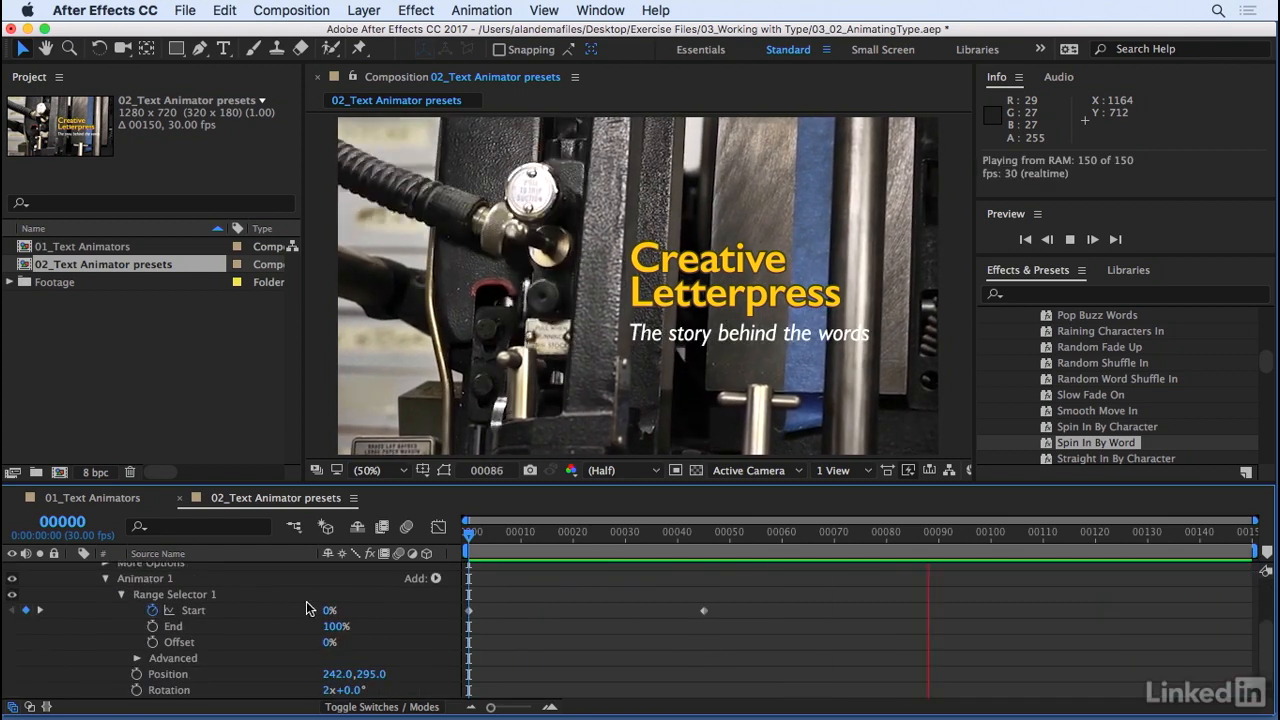
{"action": "left_click", "coordinate": [137, 643]}
{"action": "scroll", "coordinate": [400, 620], "scroll_direction": "down", "scroll_amount": 2}
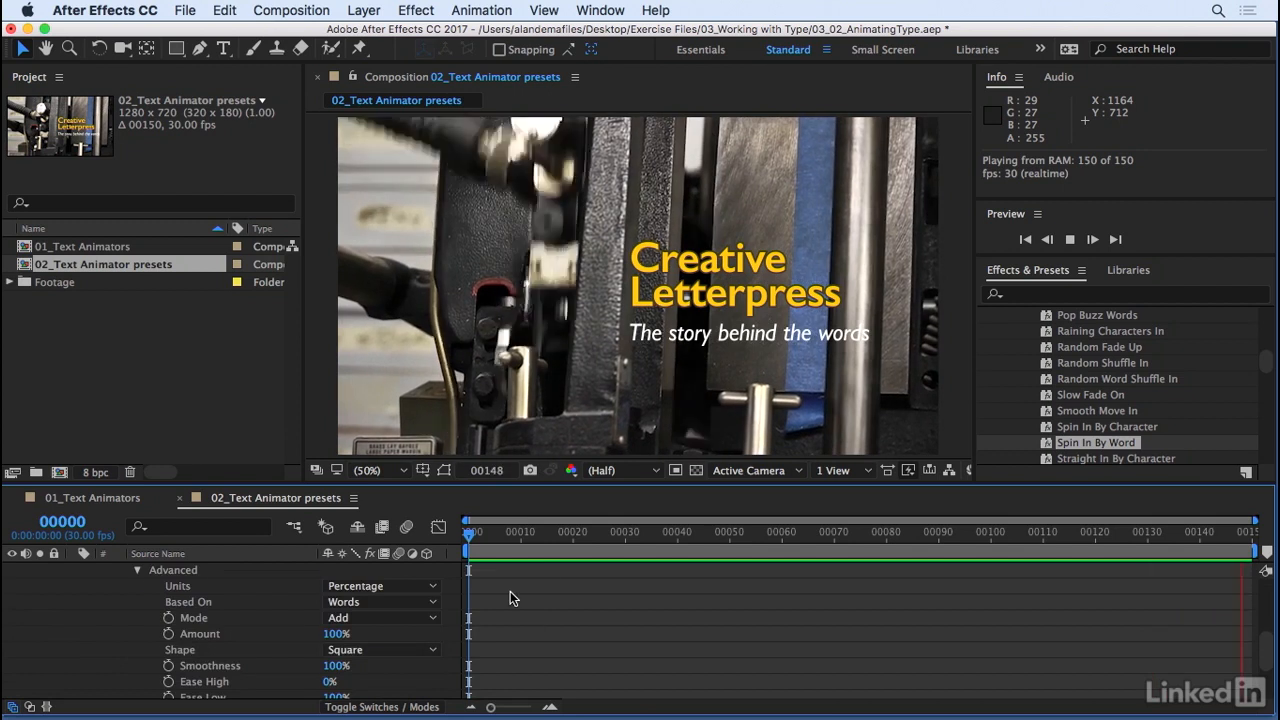
{"action": "scroll", "coordinate": [507, 595], "scroll_direction": "up", "scroll_amount": 5}
{"action": "scroll", "coordinate": [270, 684], "scroll_direction": "down", "scroll_amount": 2}
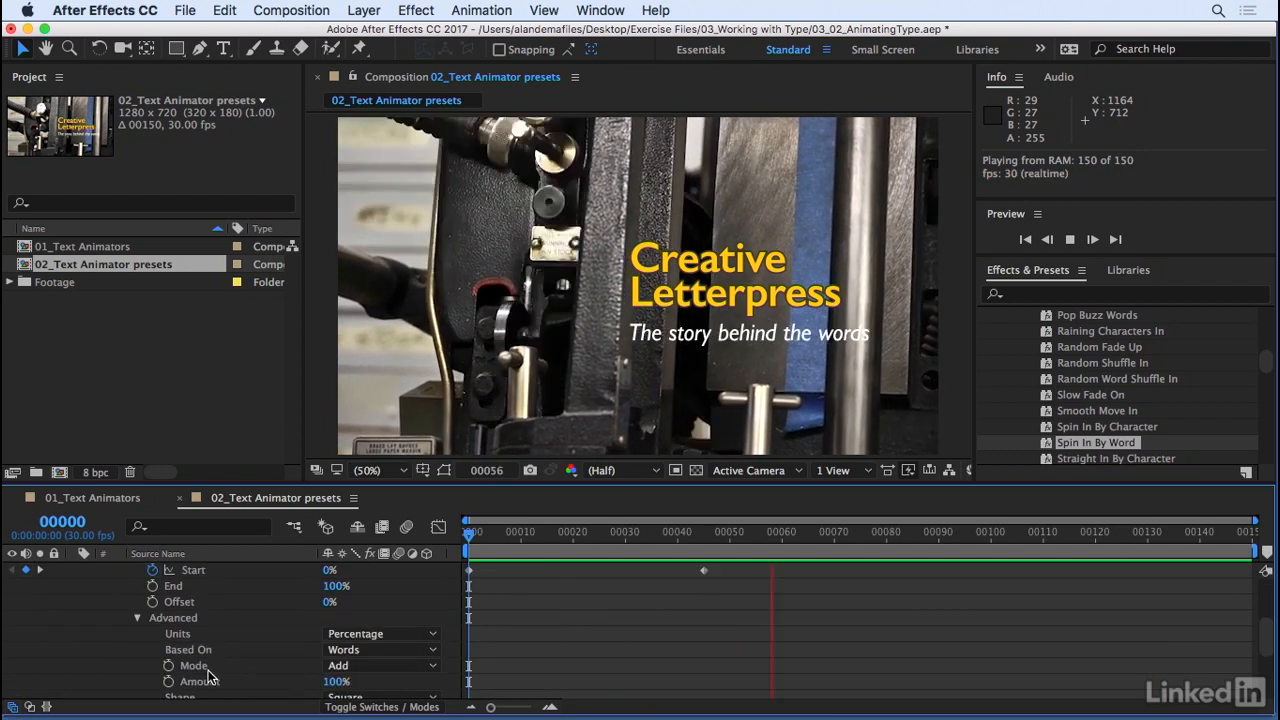
{"action": "scroll", "coordinate": [400, 642], "scroll_direction": "up", "scroll_amount": 1}
Collapse the subtitle's Animator 1 and briefly replay the animation from frame 0
{"action": "left_click_drag", "start_coordinate": [470, 535], "coordinate": [455, 560]}
{"action": "scroll", "coordinate": [92, 618], "scroll_direction": "up", "scroll_amount": 2}
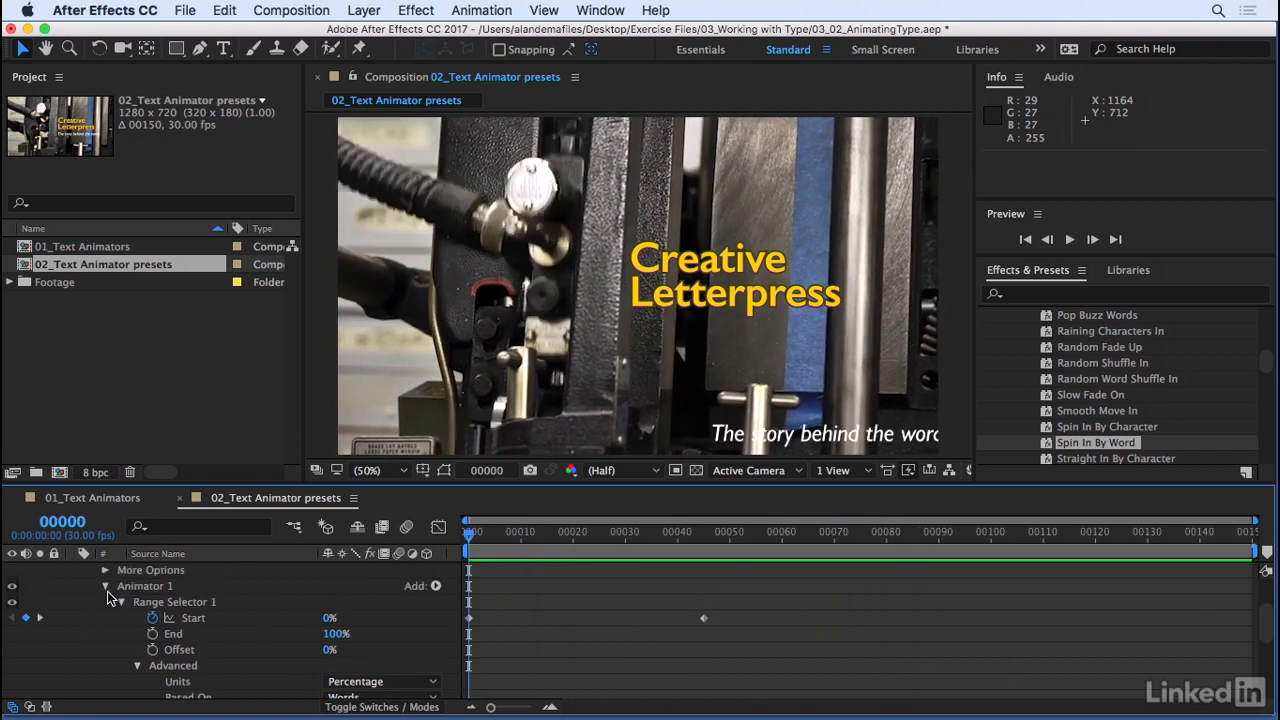
{"action": "left_click", "coordinate": [105, 586]}
{"action": "key", "text": "space"}
{"action": "key", "text": "space"}
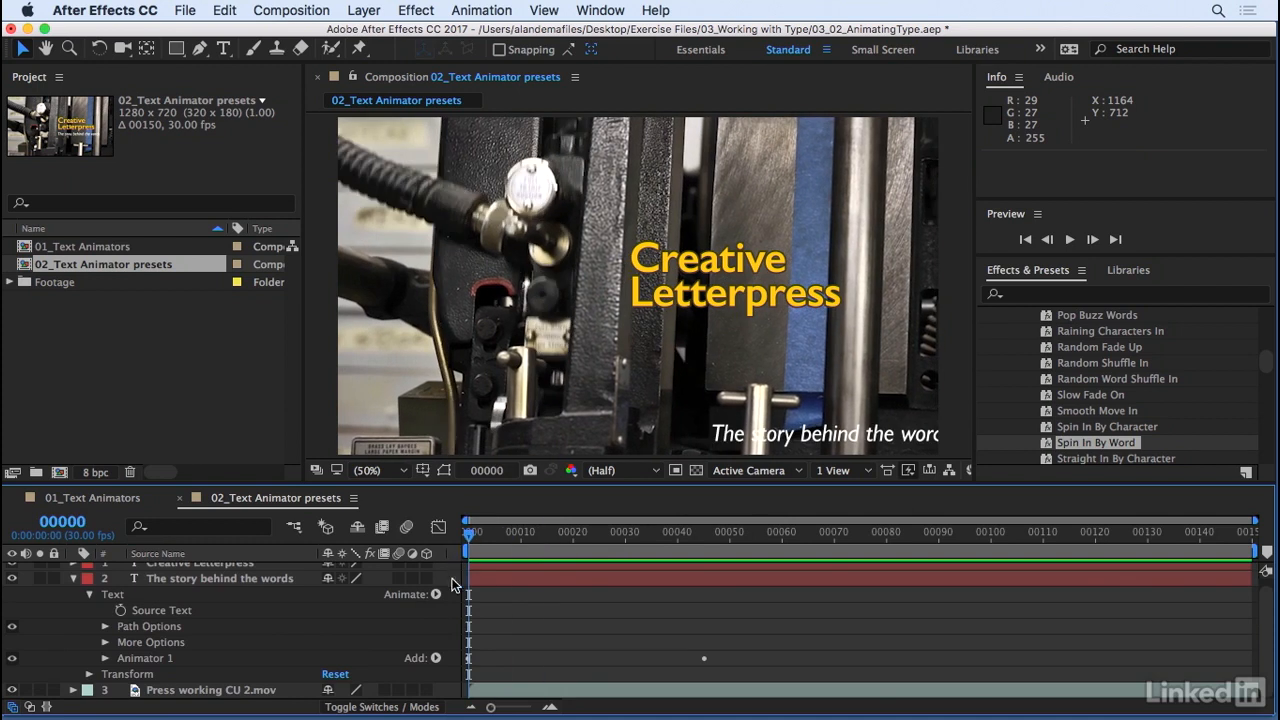
Return to the 01_Text Animators composition, collapse the subtitle layer's properties and select the Creative Letterpress layer
{"action": "left_click", "coordinate": [92, 497]}
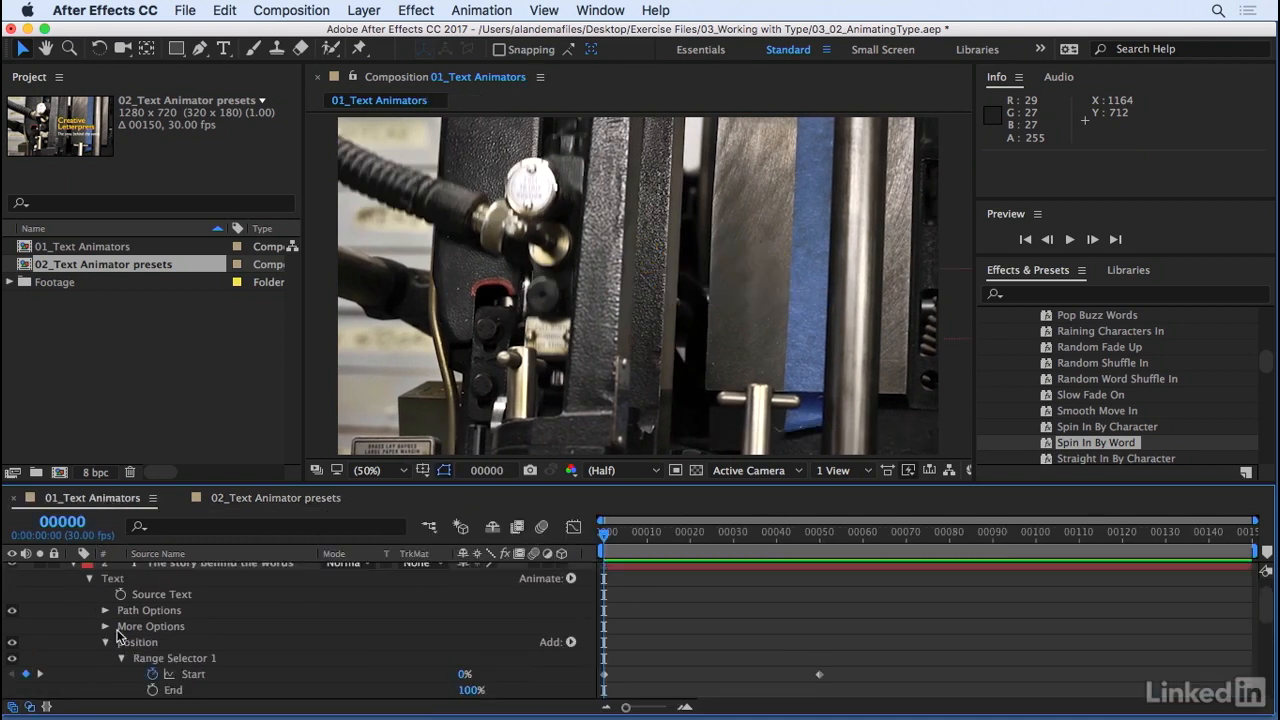
{"action": "scroll", "coordinate": [100, 613], "scroll_direction": "up", "scroll_amount": 1}
{"action": "left_click", "coordinate": [75, 578]}
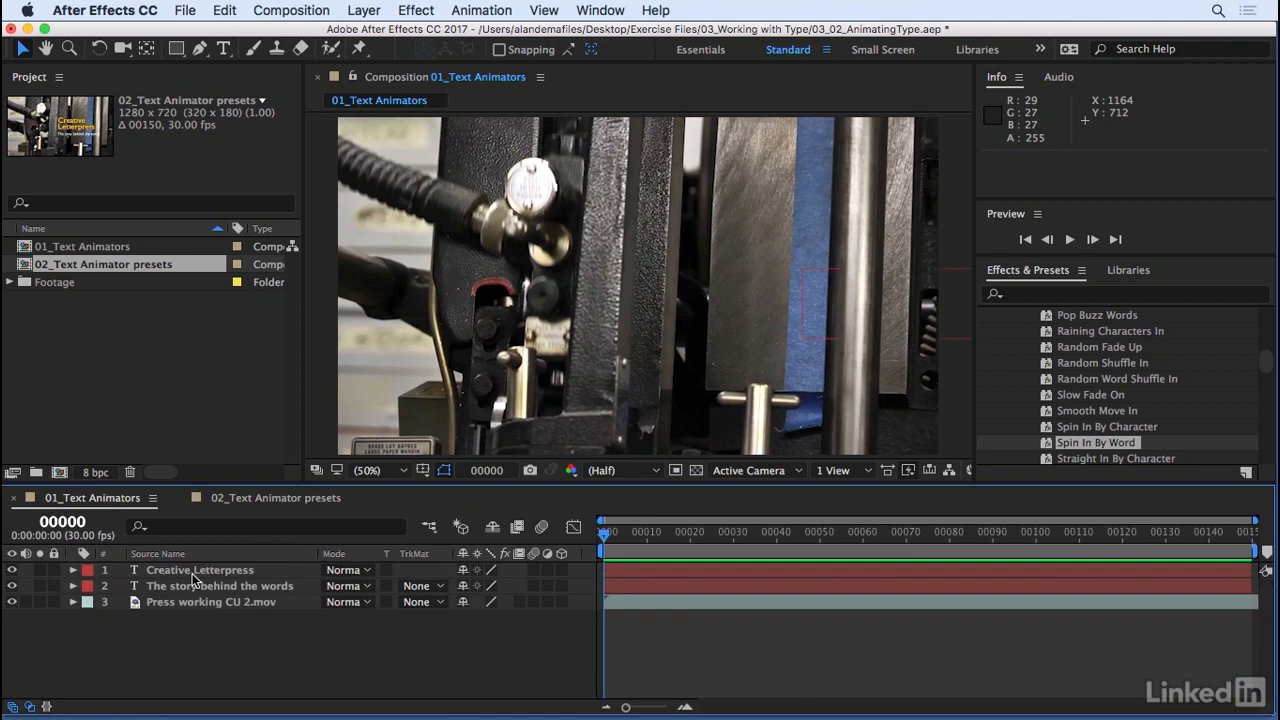
{"action": "left_click", "coordinate": [205, 570]}
{"action": "left_click_drag", "start_coordinate": [641, 537], "coordinate": [185, 563]}
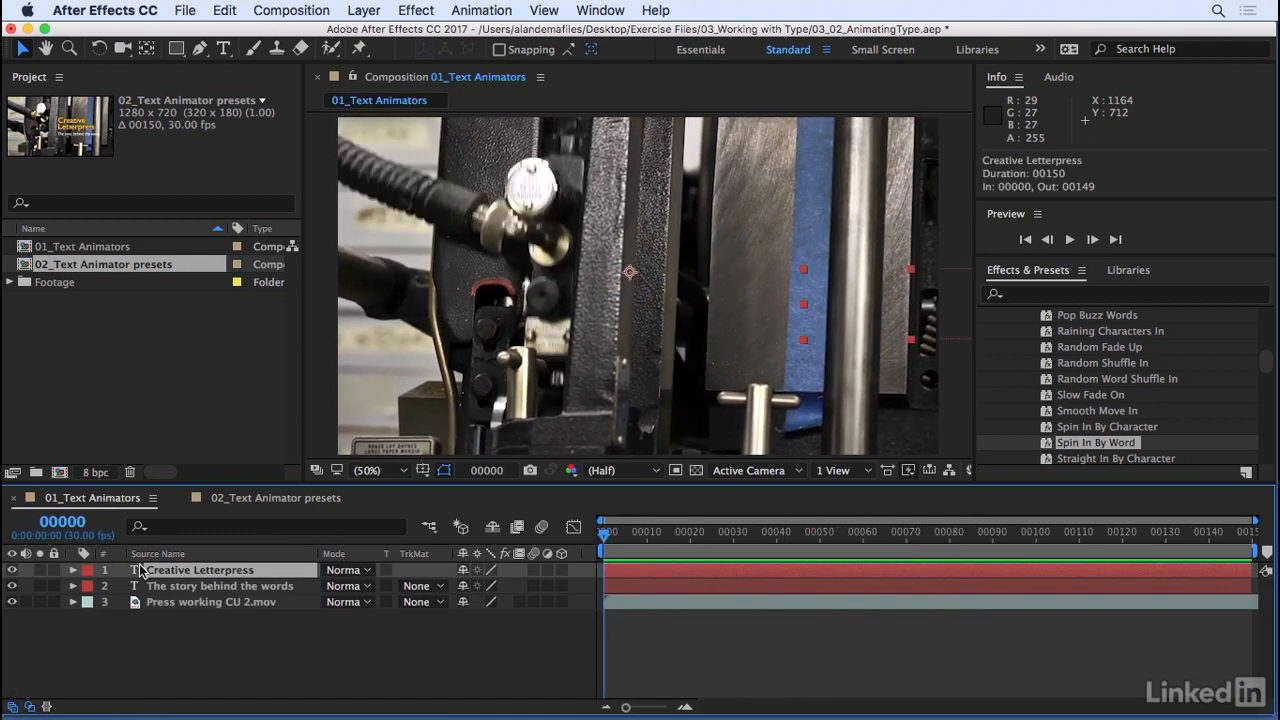
Expand the Creative Letterpress layer's text properties and collapse its position and rotation animators
{"action": "left_click", "coordinate": [73, 570]}
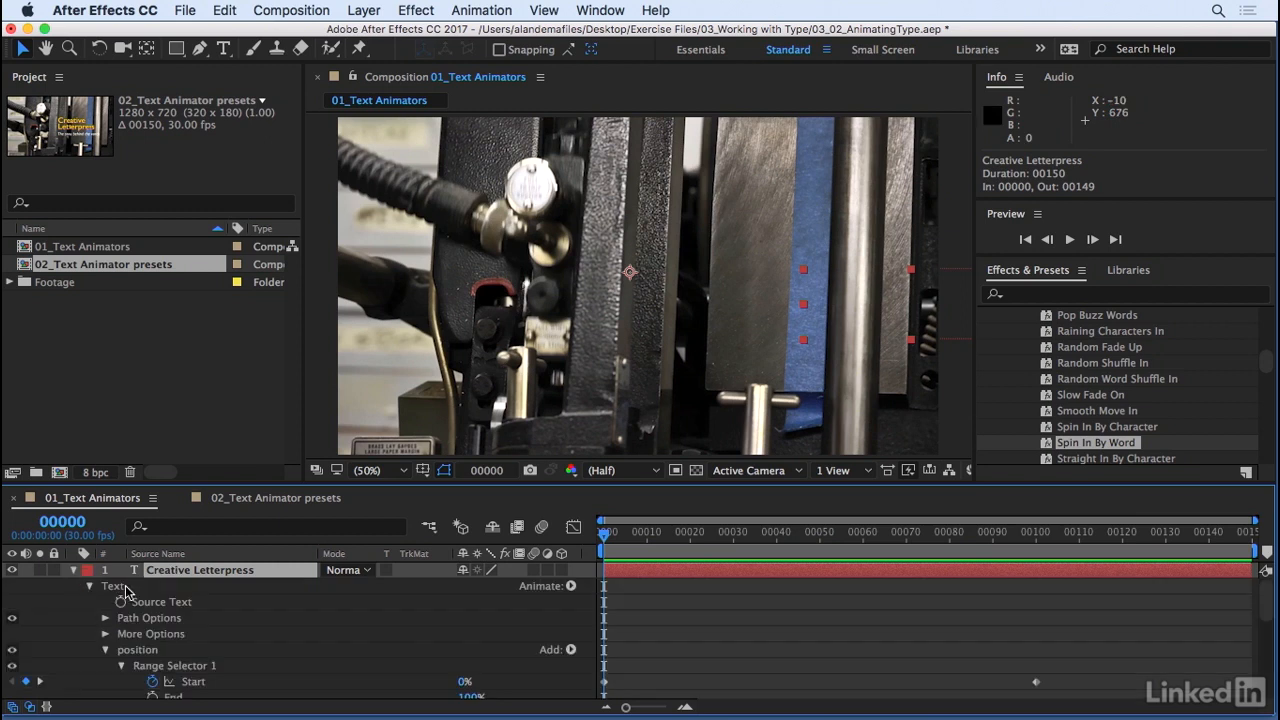
{"action": "left_click", "coordinate": [89, 587]}
{"action": "left_click", "coordinate": [89, 587]}
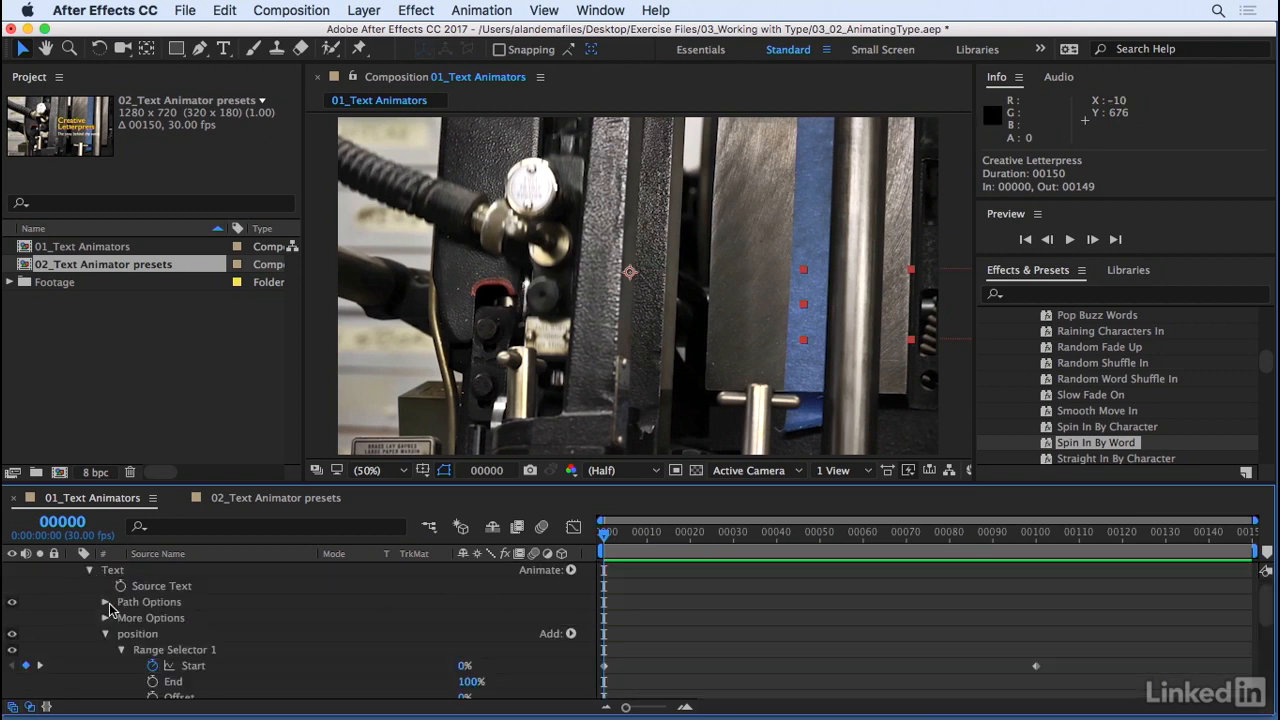
{"action": "left_click", "coordinate": [105, 634]}
{"action": "left_click", "coordinate": [105, 651]}
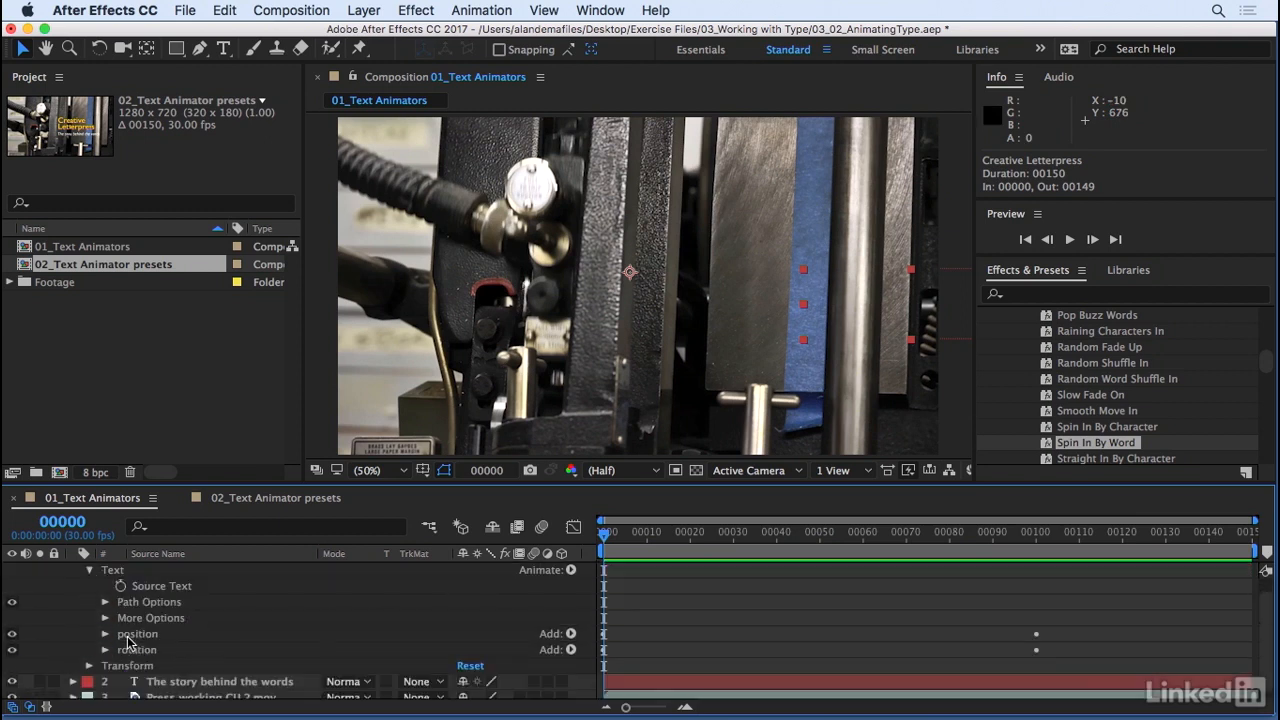
Save the Creative Letterpress layer's position and rotation animators together as an animation preset named "position rotation" in the User Presets folder
{"action": "left_click", "coordinate": [133, 651], "text": "shift"}
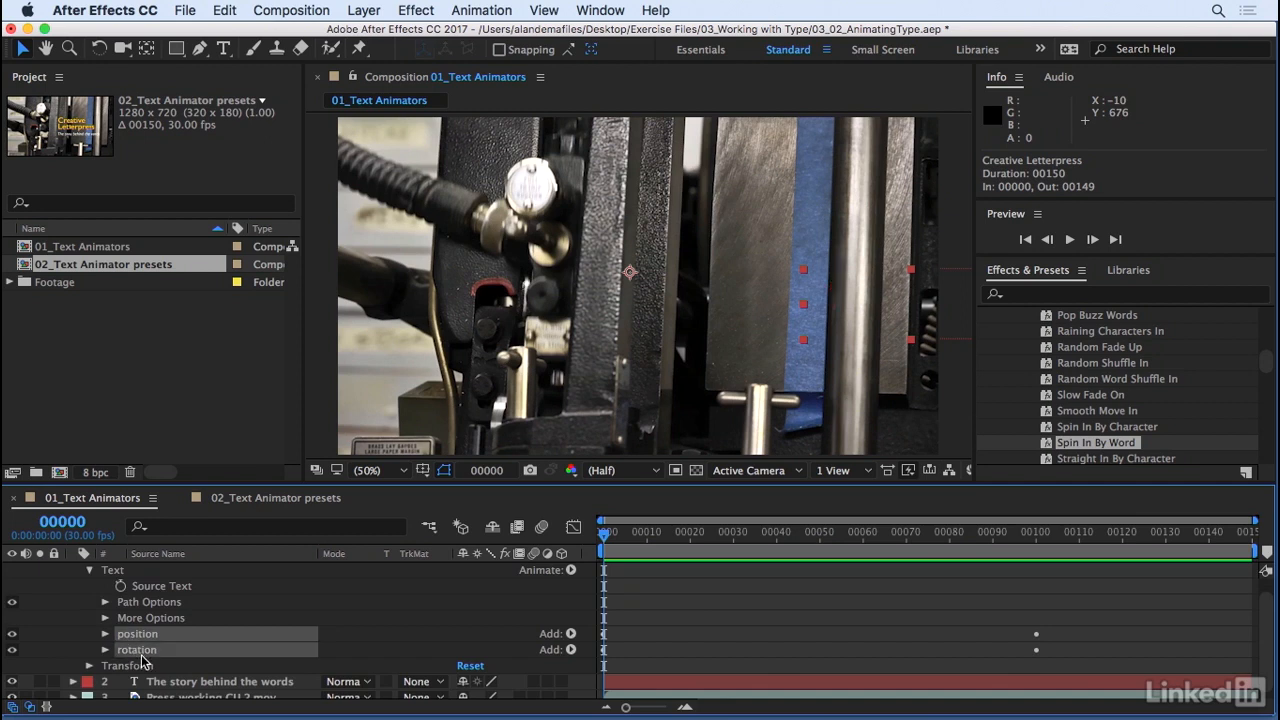
{"action": "left_click", "coordinate": [481, 12]}
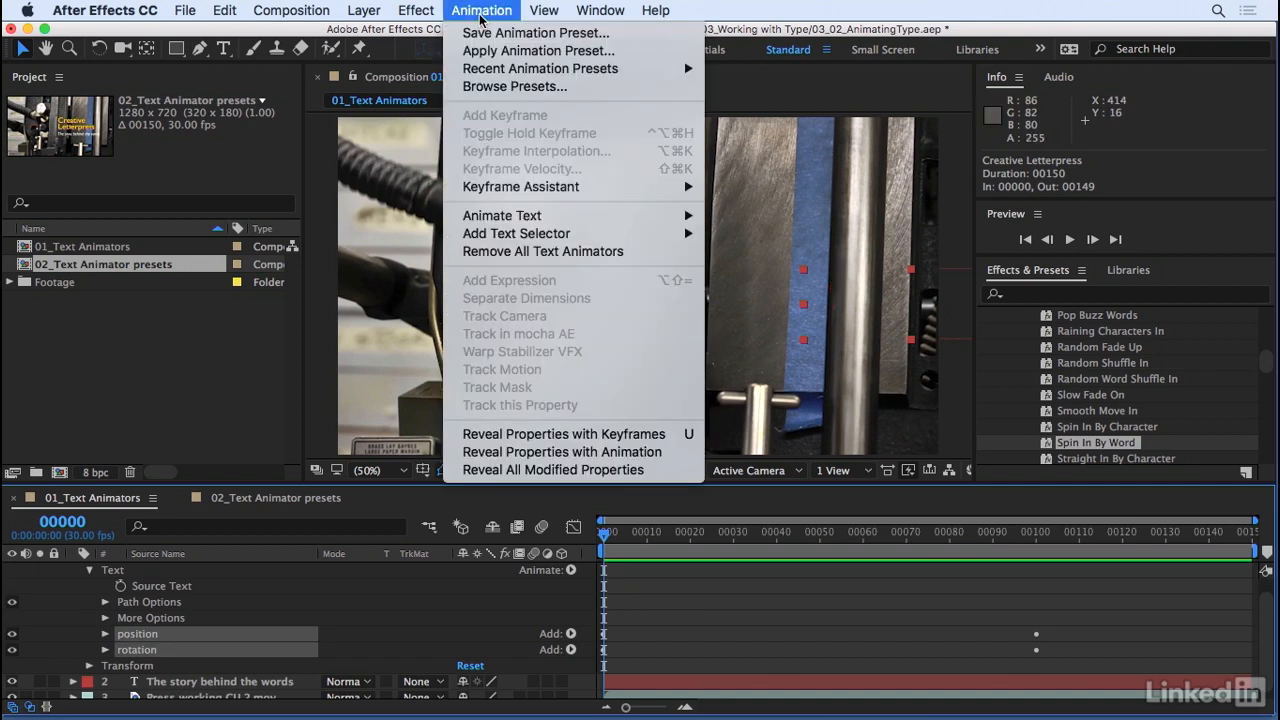
{"action": "left_click", "coordinate": [490, 33]}
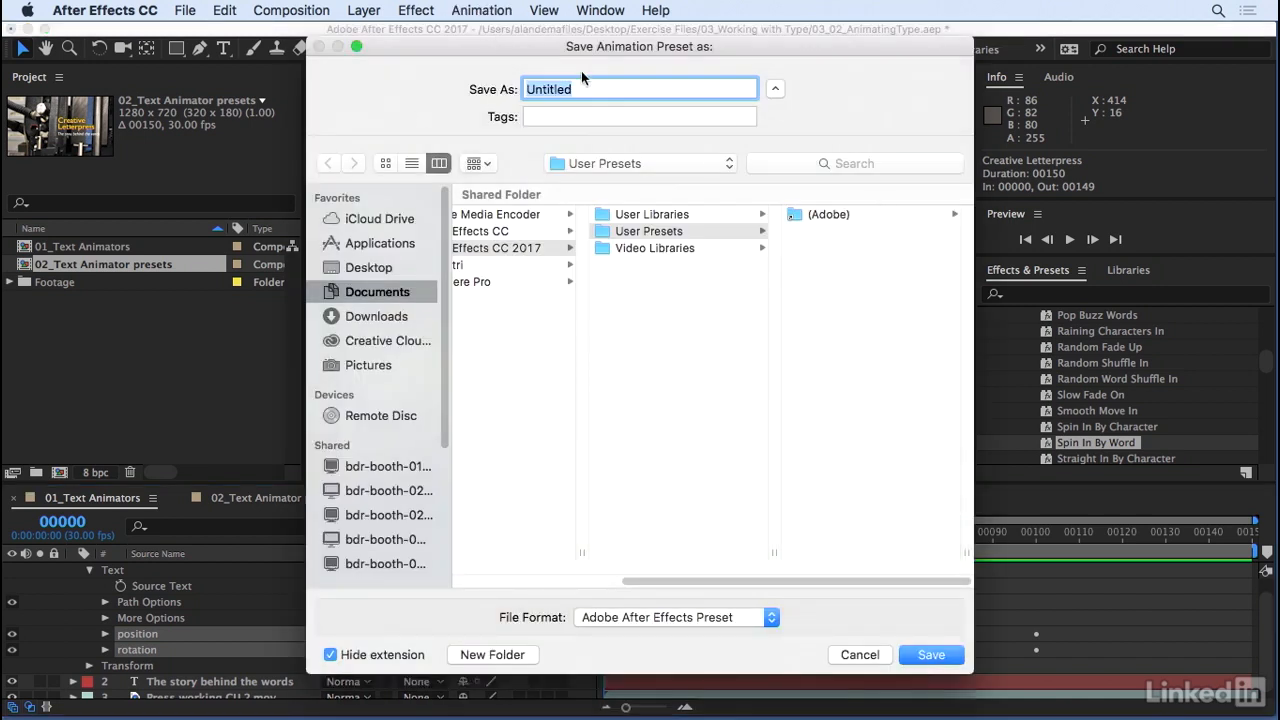
{"action": "type", "text": "position r"}
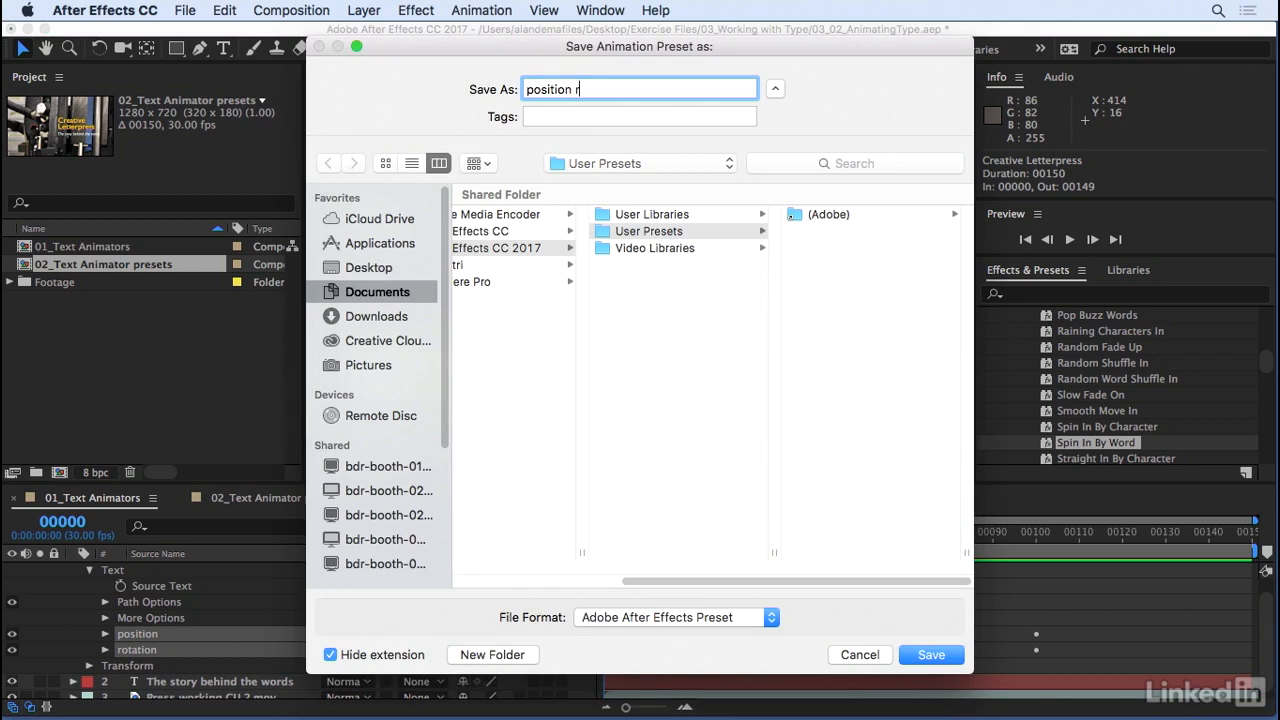
{"action": "type", "text": "otation"}
{"action": "key", "text": "Return"}
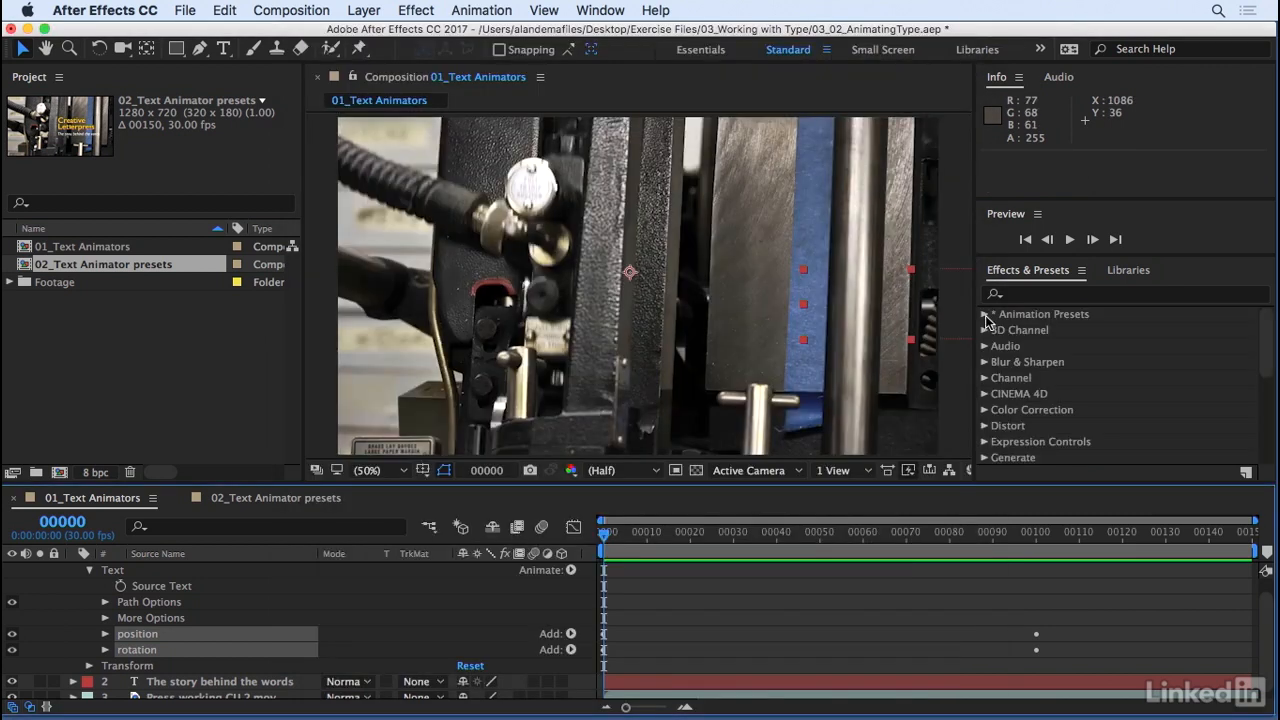
Expand the User Presets folder within Animation Presets and select the saved "position rotation" preset
{"action": "left_click", "coordinate": [985, 315]}
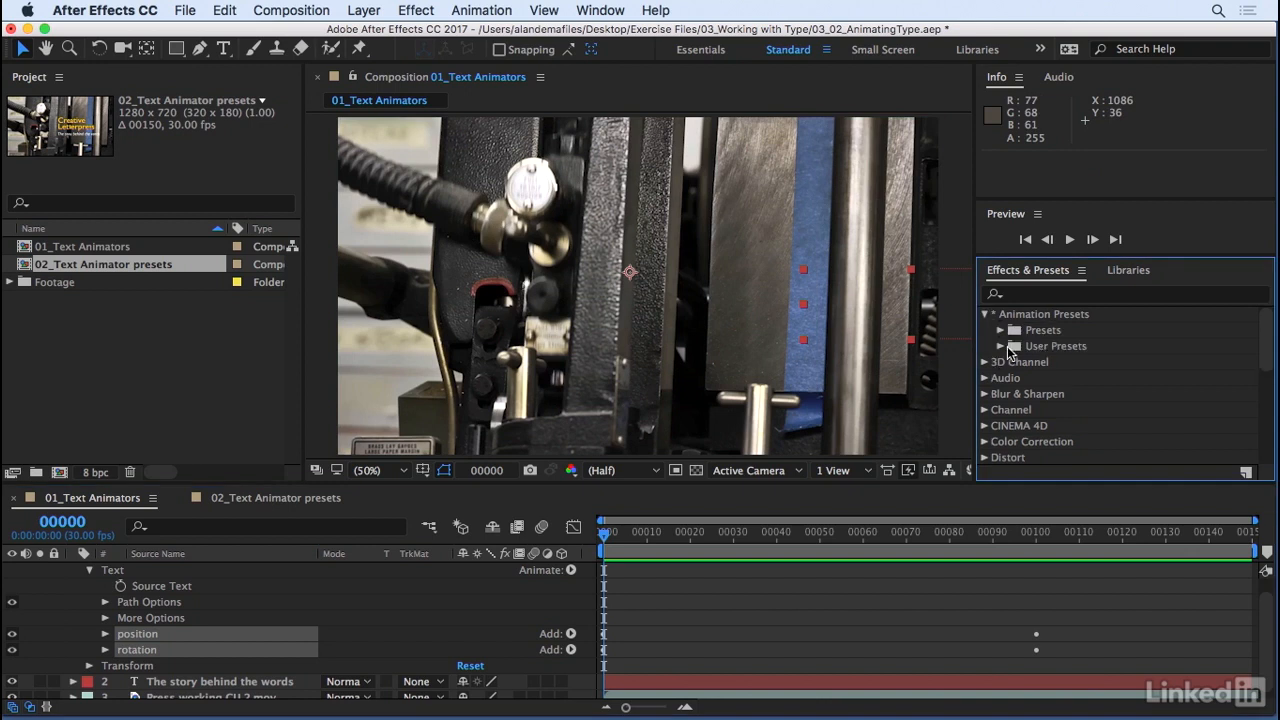
{"action": "left_click", "coordinate": [1000, 346]}
{"action": "left_click", "coordinate": [1080, 365]}
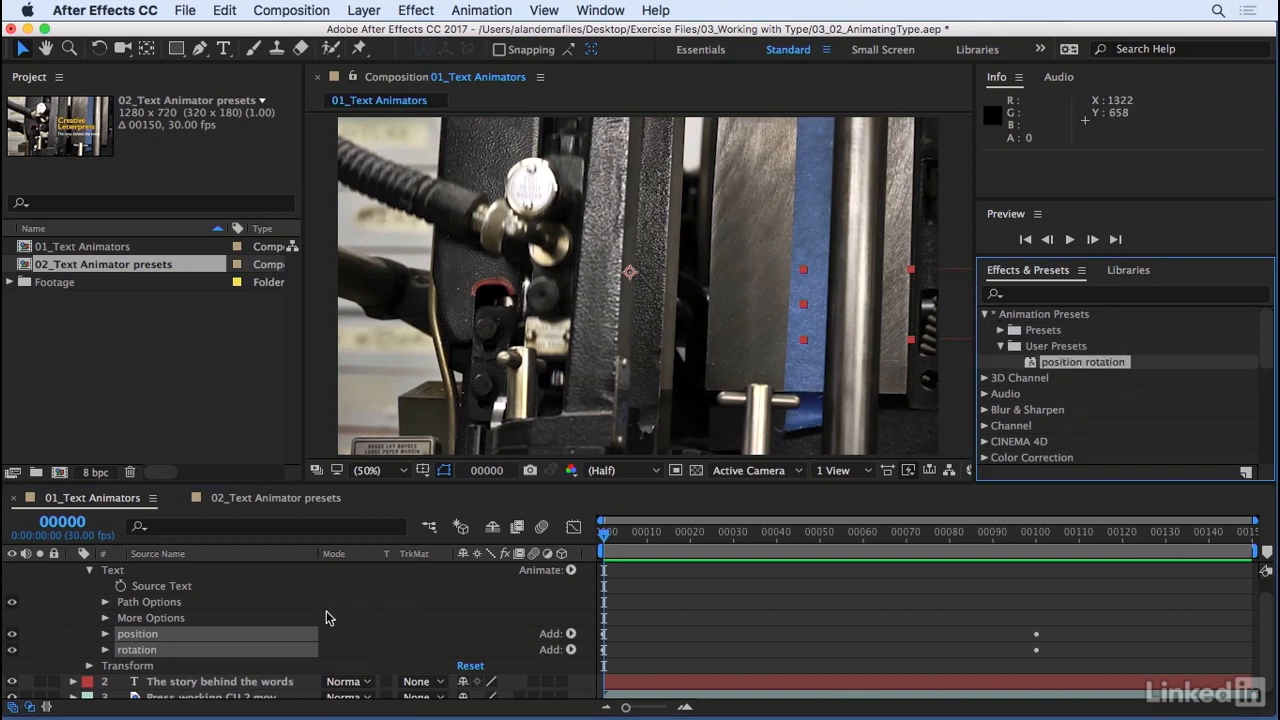
In the 02_Text Animator presets composition, apply the "position rotation" preset to the collapsed subtitle layer "The story behind the words" and preview the animation
{"action": "scroll", "coordinate": [336, 615], "scroll_direction": "up", "scroll_amount": 1}
{"action": "left_click", "coordinate": [224, 500]}
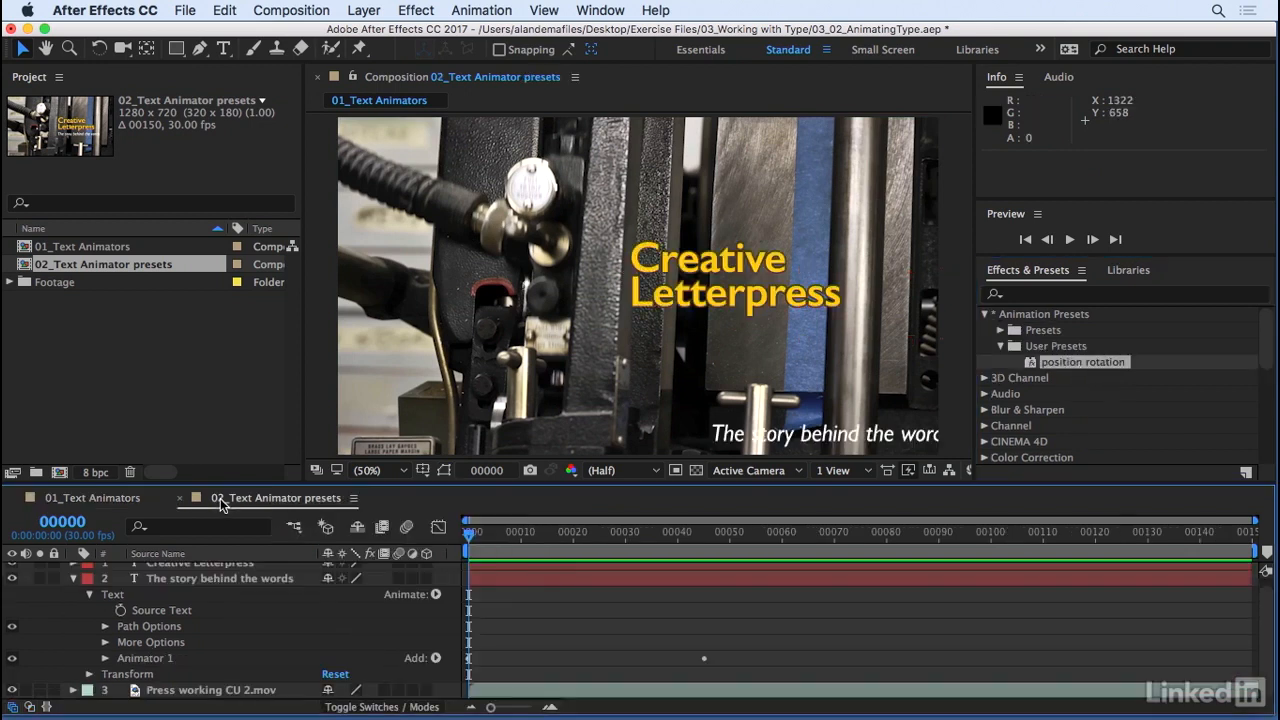
{"action": "left_click", "coordinate": [73, 578]}
{"action": "left_click", "coordinate": [198, 588]}
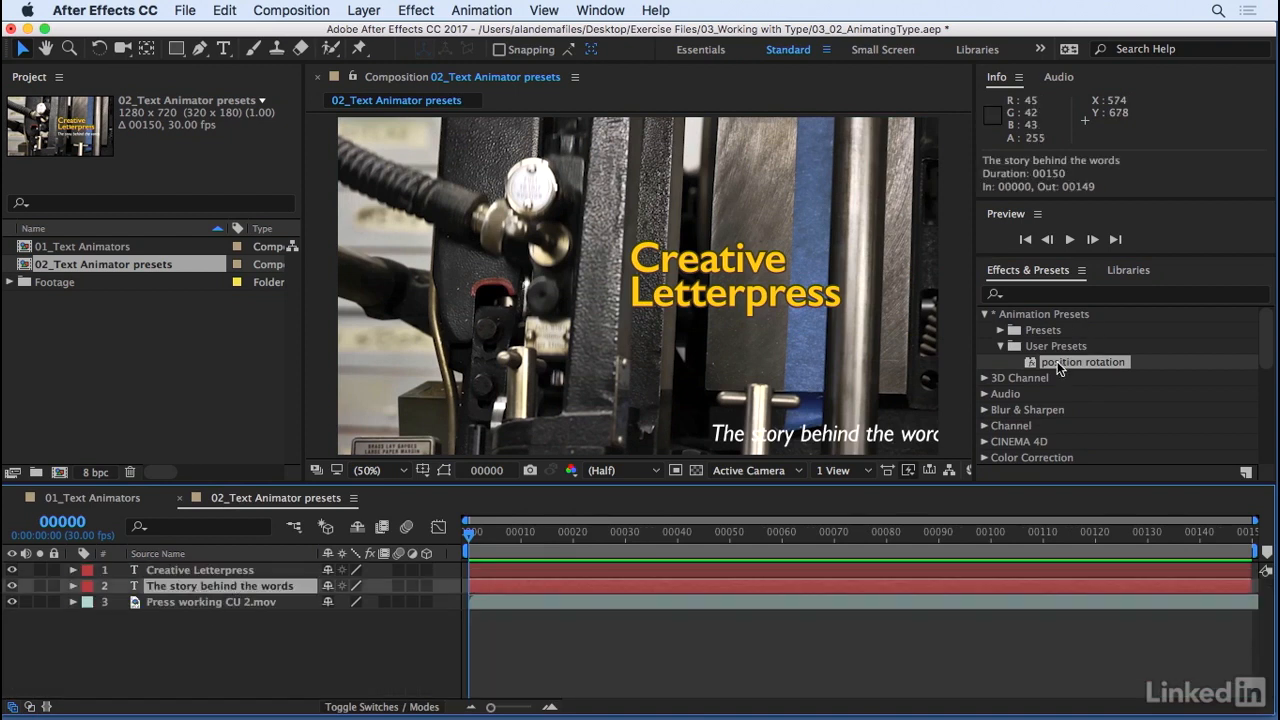
{"action": "left_click_drag", "start_coordinate": [1060, 362], "coordinate": [205, 588]}
{"action": "key", "text": "space"}
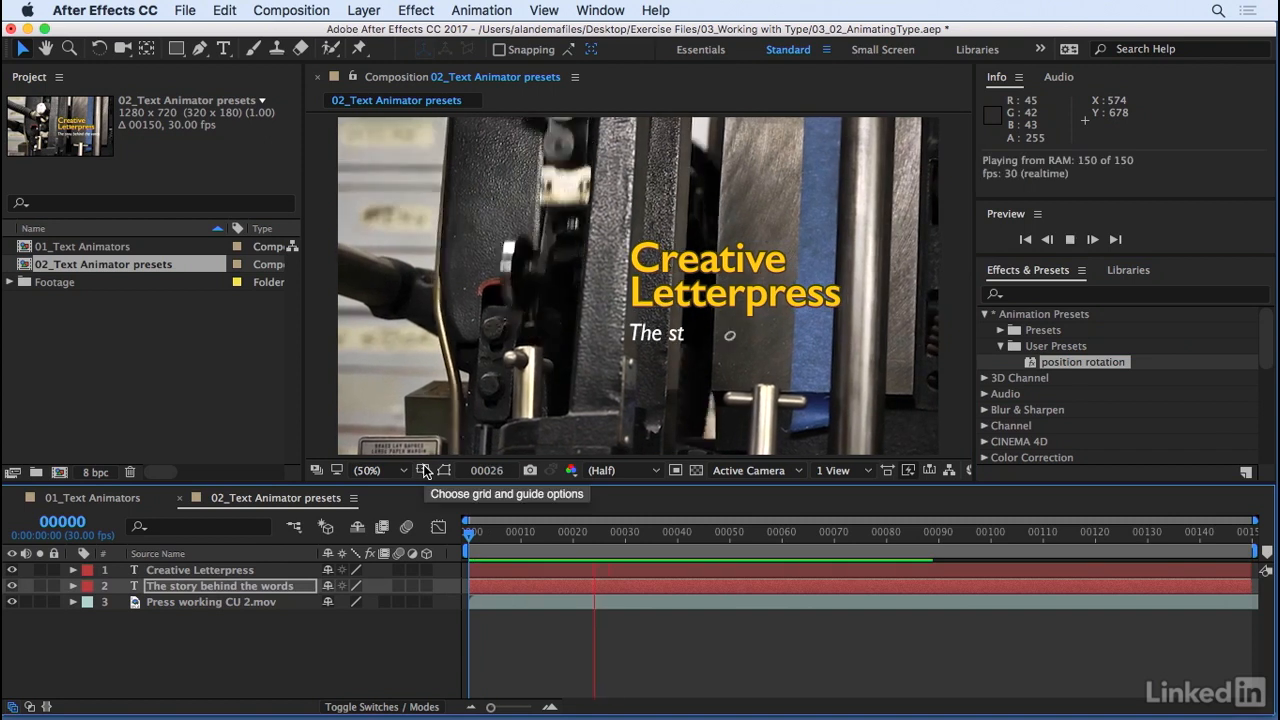